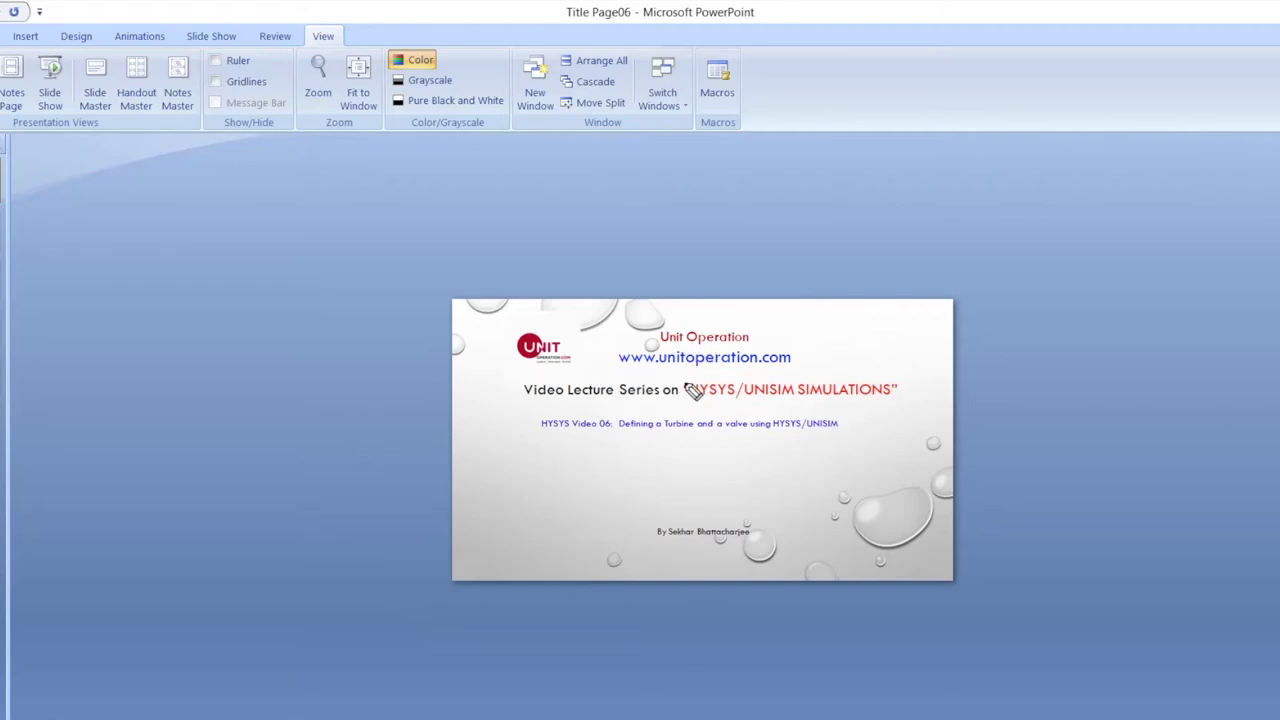
# - Mark the words Turbine, valve and UNISIM and the website address on the title slide with pen strokes, and advance to Problem 1
pyautogui.moveTo(664, 471)
pyautogui.mouseDown()
pyautogui.moveTo(678, 438)
pyautogui.moveTo(669, 443)
pyautogui.moveTo(730, 434)
pyautogui.mouseUp()
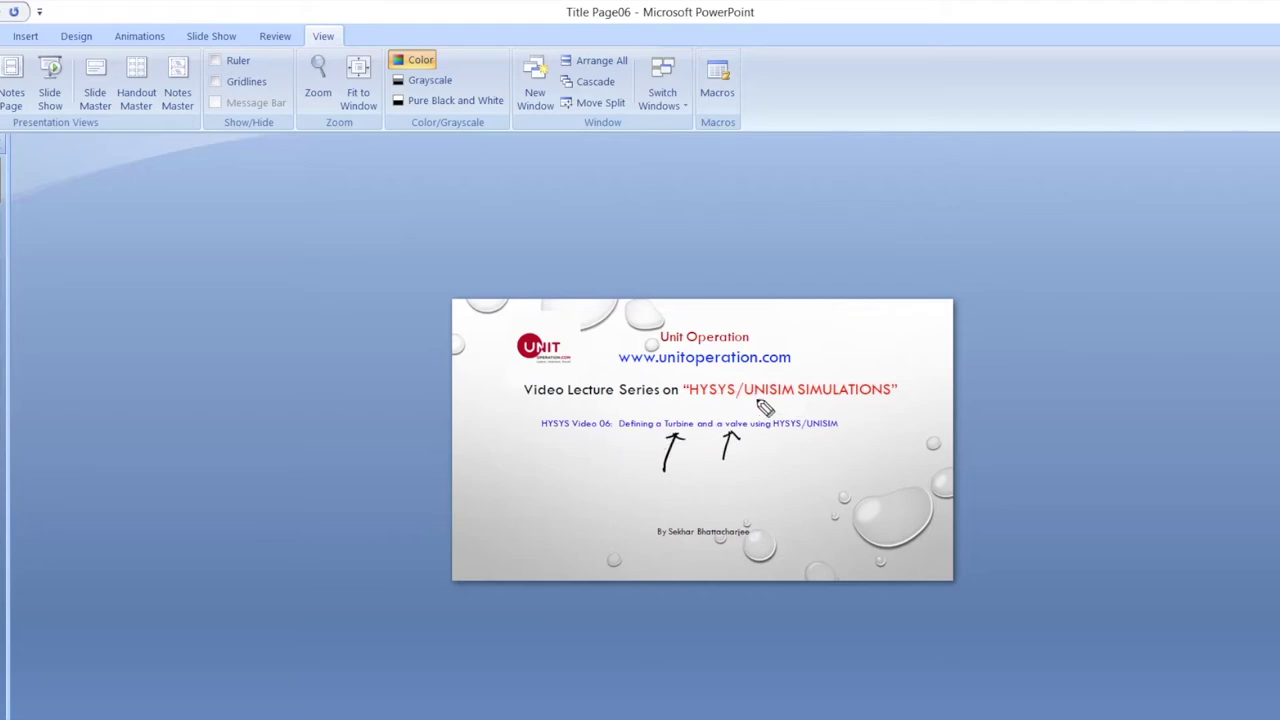
pyautogui.moveTo(750, 400); pyautogui.dragTo(767, 399)
pyautogui.moveTo(857, 344)
pyautogui.mouseDown()
pyautogui.moveTo(798, 344)
pyautogui.moveTo(815, 352)
pyautogui.mouseUp()
pyautogui.press('pagedown')
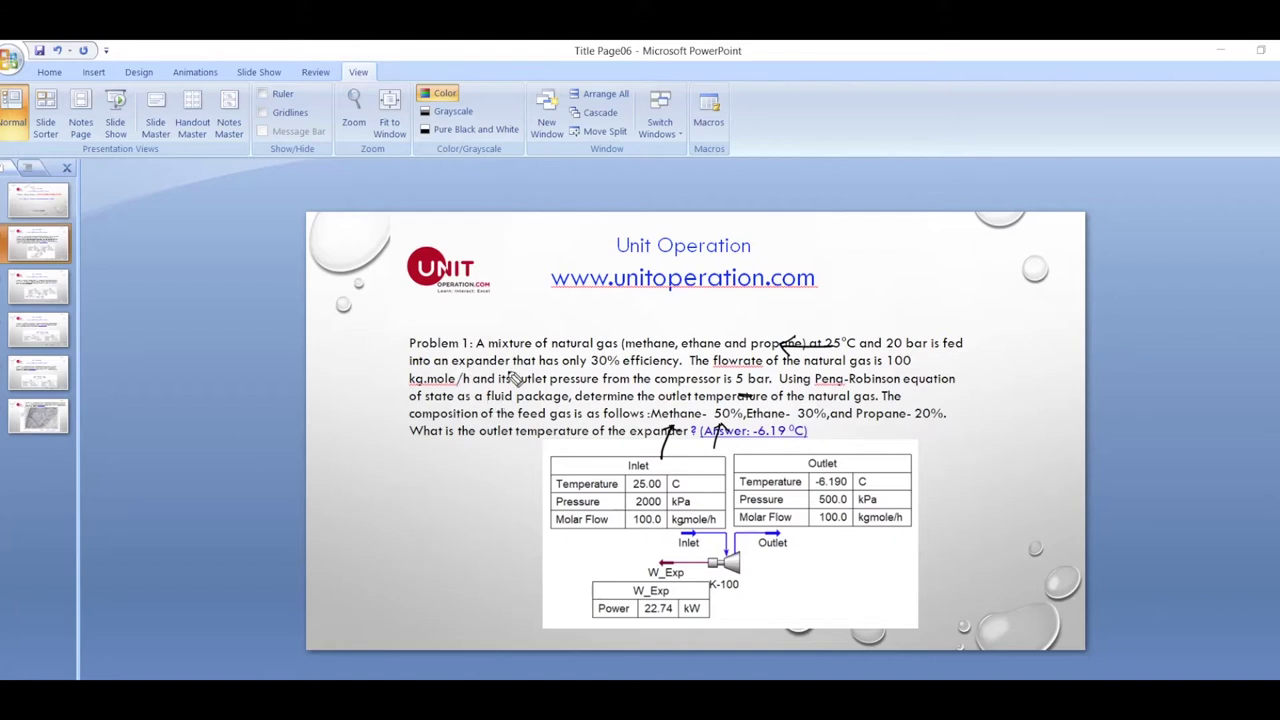
# - Sketch a trapezoidal expander with an inlet arrow beside the stream tables on the Problem 1 slide
pyautogui.moveTo(403, 502)
pyautogui.mouseDown()
pyautogui.moveTo(402, 525)
pyautogui.moveTo(465, 484)
pyautogui.mouseUp()
pyautogui.moveTo(402, 525); pyautogui.dragTo(468, 545)
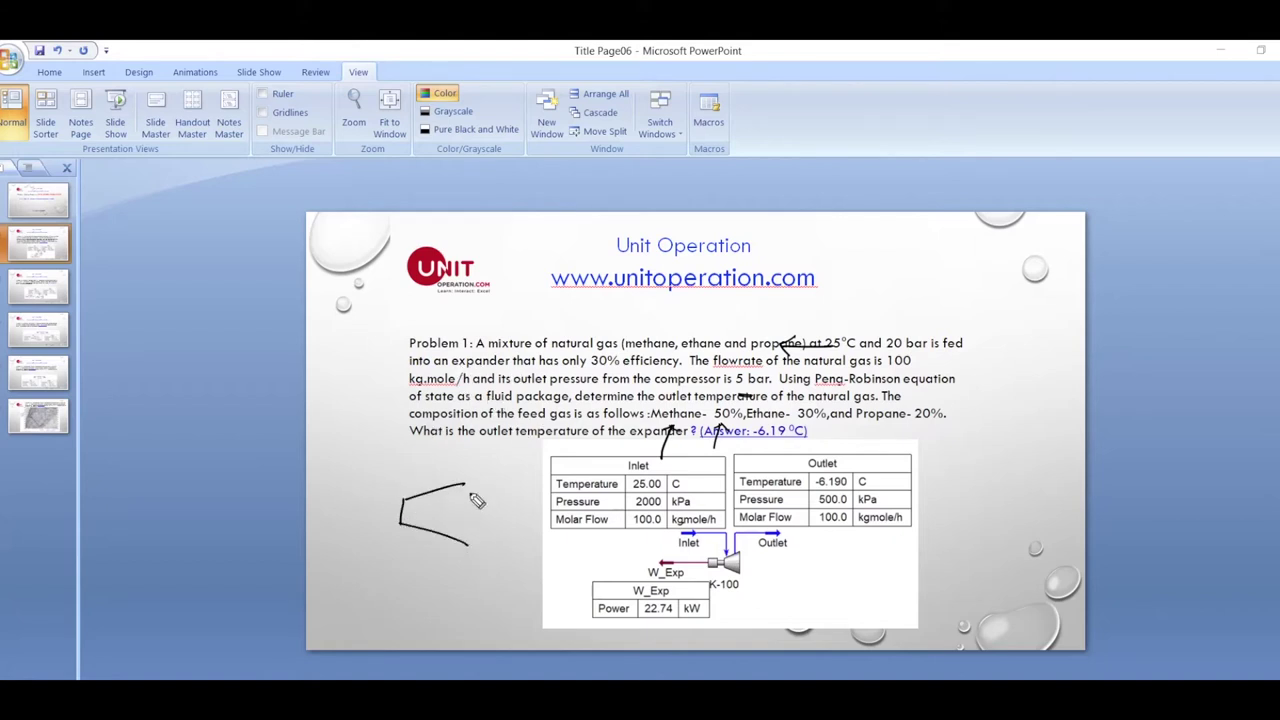
pyautogui.moveTo(468, 485); pyautogui.dragTo(467, 545)
pyautogui.moveTo(345, 514); pyautogui.dragTo(393, 515)
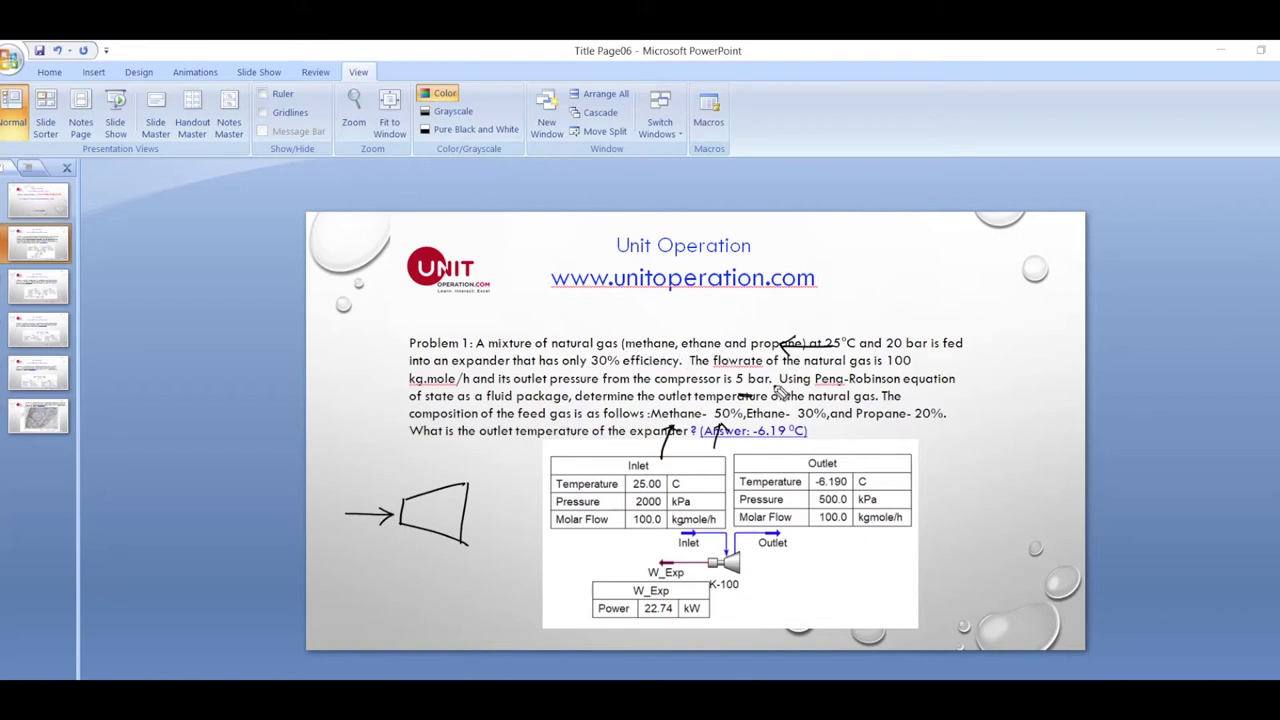
# - Annotate the expander sketch with inlet conditions 25°C, 20 bar and 100 kmol/h, and efficiency η = 30%
pyautogui.moveTo(330, 487)
pyautogui.mouseDown()
pyautogui.moveTo(347, 497)
pyautogui.moveTo(364, 472)
pyautogui.mouseUp()
pyautogui.moveTo(367, 480); pyautogui.dragTo(369, 494)
pyautogui.moveTo(316, 528); pyautogui.dragTo(376, 528)
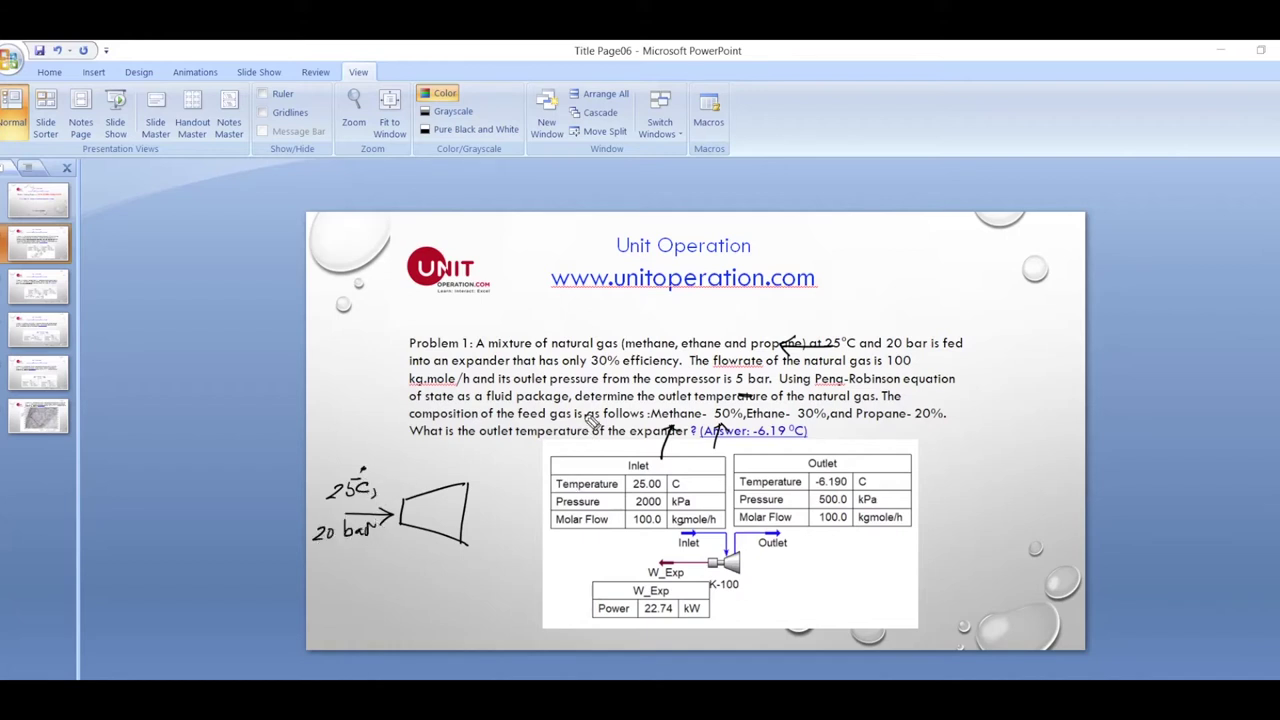
pyautogui.moveTo(430, 522); pyautogui.dragTo(428, 552)
pyautogui.moveTo(377, 587)
pyautogui.mouseDown()
pyautogui.moveTo(405, 605)
pyautogui.moveTo(462, 584)
pyautogui.moveTo(458, 606)
pyautogui.mouseUp()
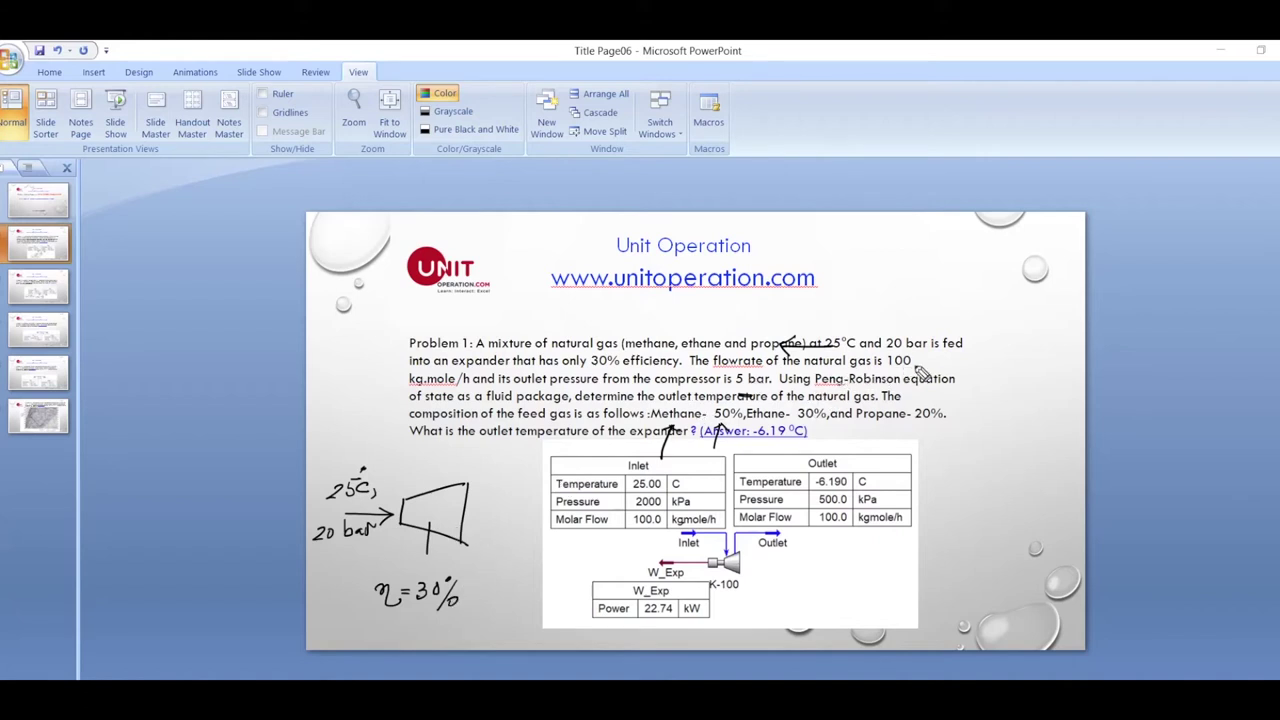
pyautogui.moveTo(323, 445)
pyautogui.mouseDown()
pyautogui.moveTo(360, 455)
pyautogui.moveTo(365, 473)
pyautogui.moveTo(420, 466)
pyautogui.mouseUp()
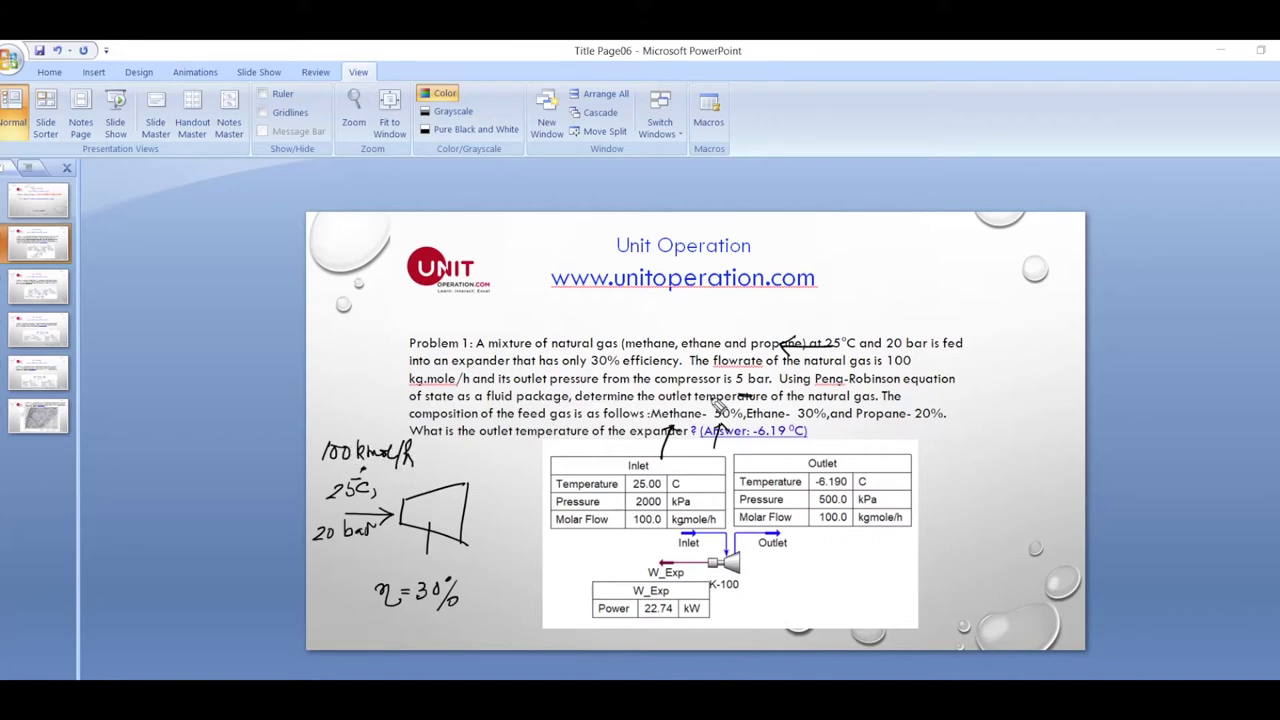
# - Draw the outlet arrow labelled 5 bar and blade squiggles on the expander sketch, and mark the Peng-Robinson text line
pyautogui.moveTo(467, 509)
pyautogui.mouseDown()
pyautogui.moveTo(505, 507)
pyautogui.moveTo(495, 541)
pyautogui.moveTo(538, 541)
pyautogui.moveTo(548, 528)
pyautogui.mouseUp()
pyautogui.moveTo(410, 512)
pyautogui.mouseDown()
pyautogui.moveTo(466, 515)
pyautogui.moveTo(428, 532)
pyautogui.moveTo(452, 512)
pyautogui.mouseUp()
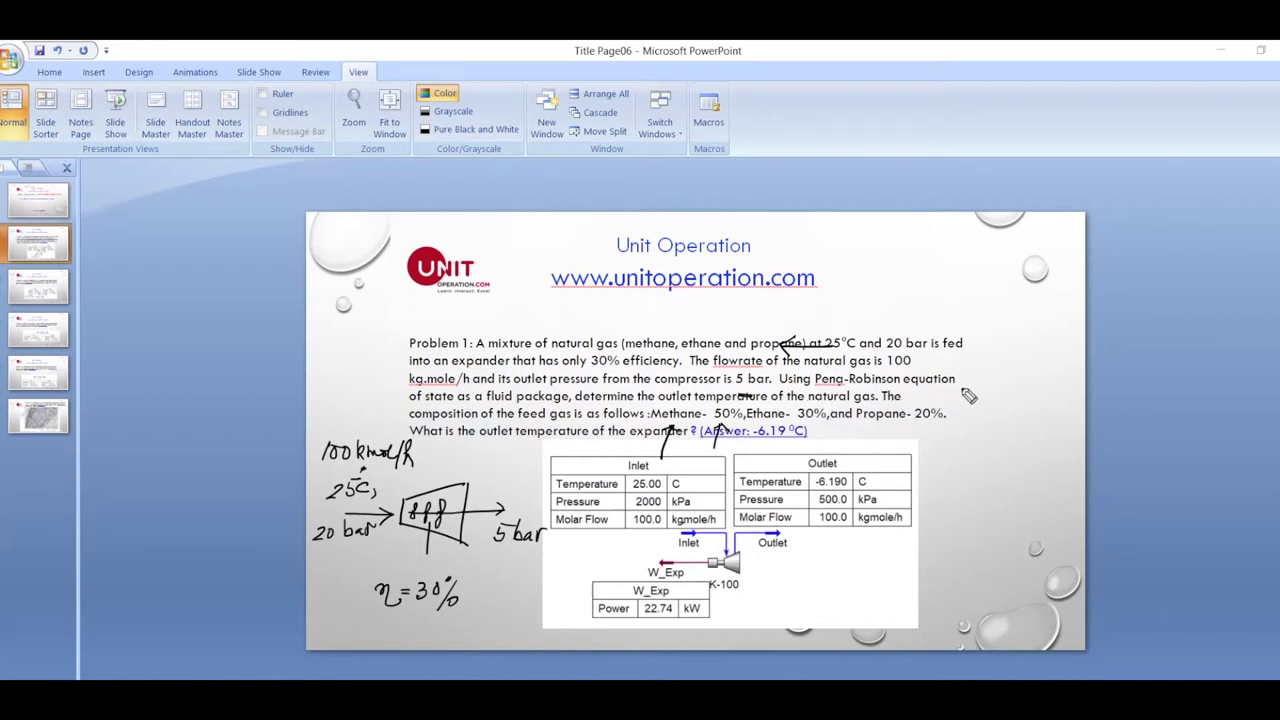
pyautogui.moveTo(985, 381)
pyautogui.mouseDown()
pyautogui.moveTo(956, 381)
pyautogui.moveTo(967, 390)
pyautogui.mouseUp()
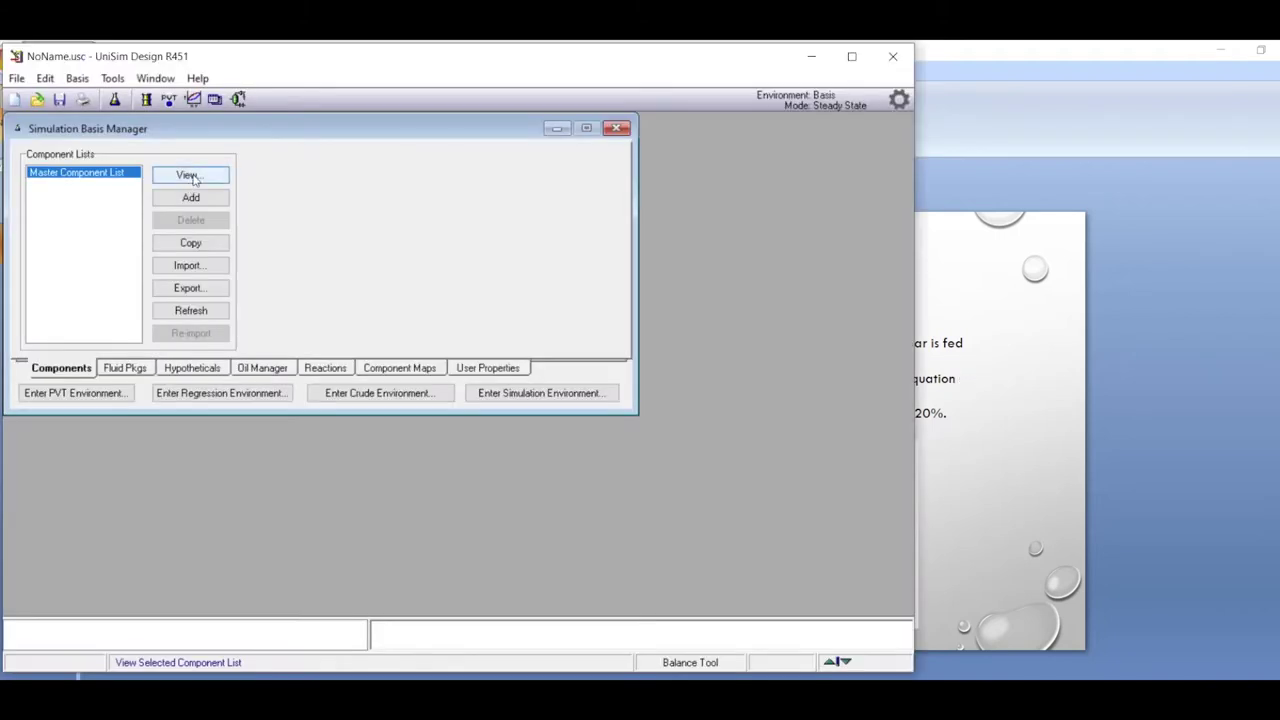
# - In UniSim Design, add Methane, Ethane and Propane to the Master Component List
pyautogui.click(190, 174)
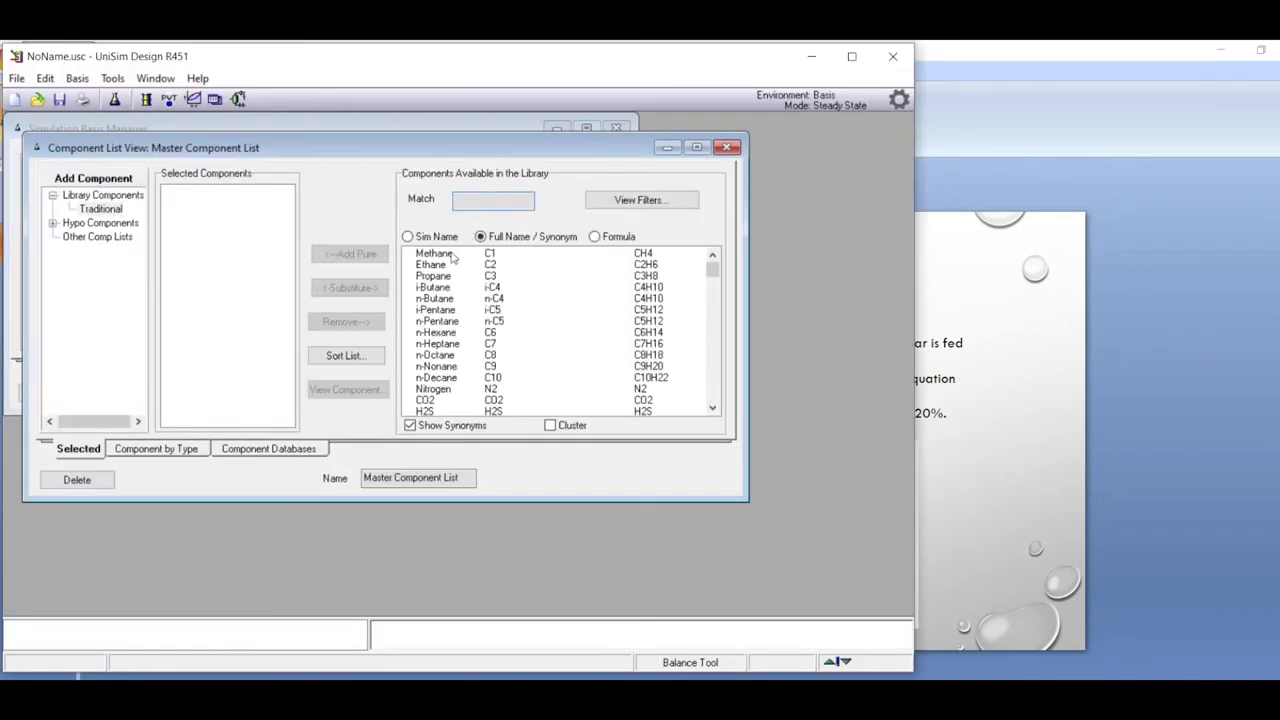
pyautogui.click(455, 256)
pyautogui.doubleClick(450, 258)
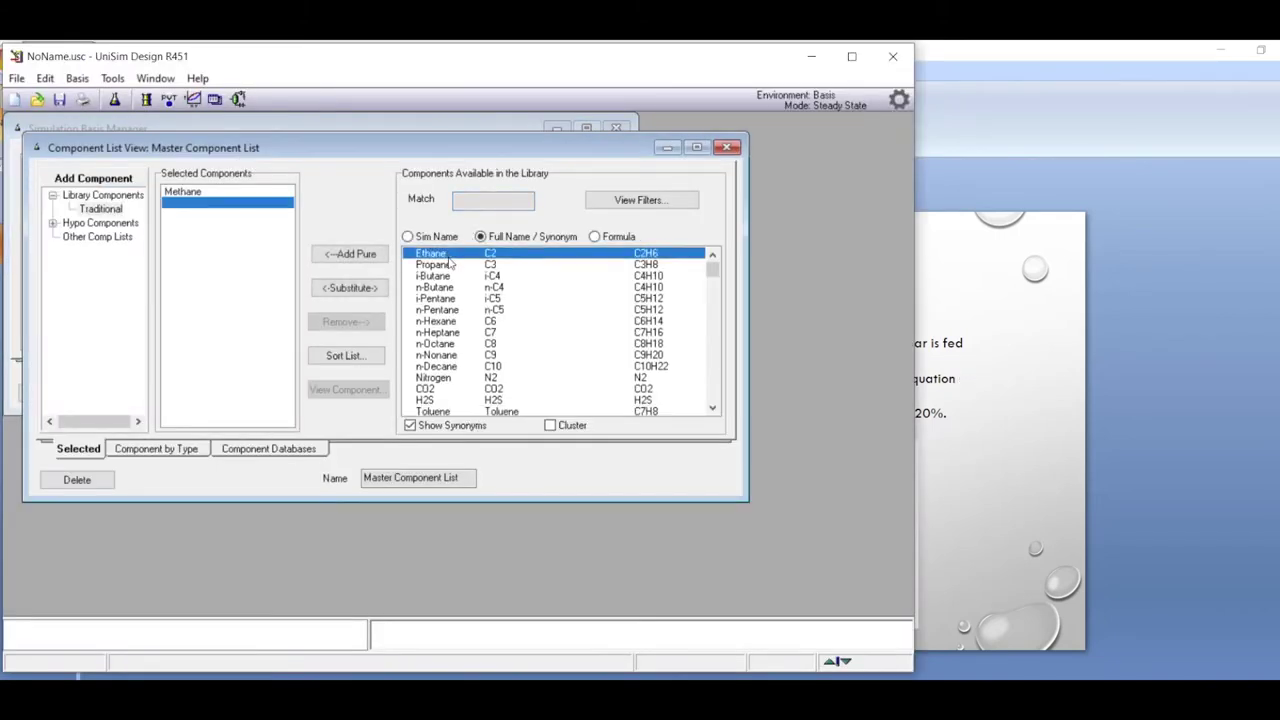
pyautogui.doubleClick(449, 258)
pyautogui.doubleClick(450, 258)
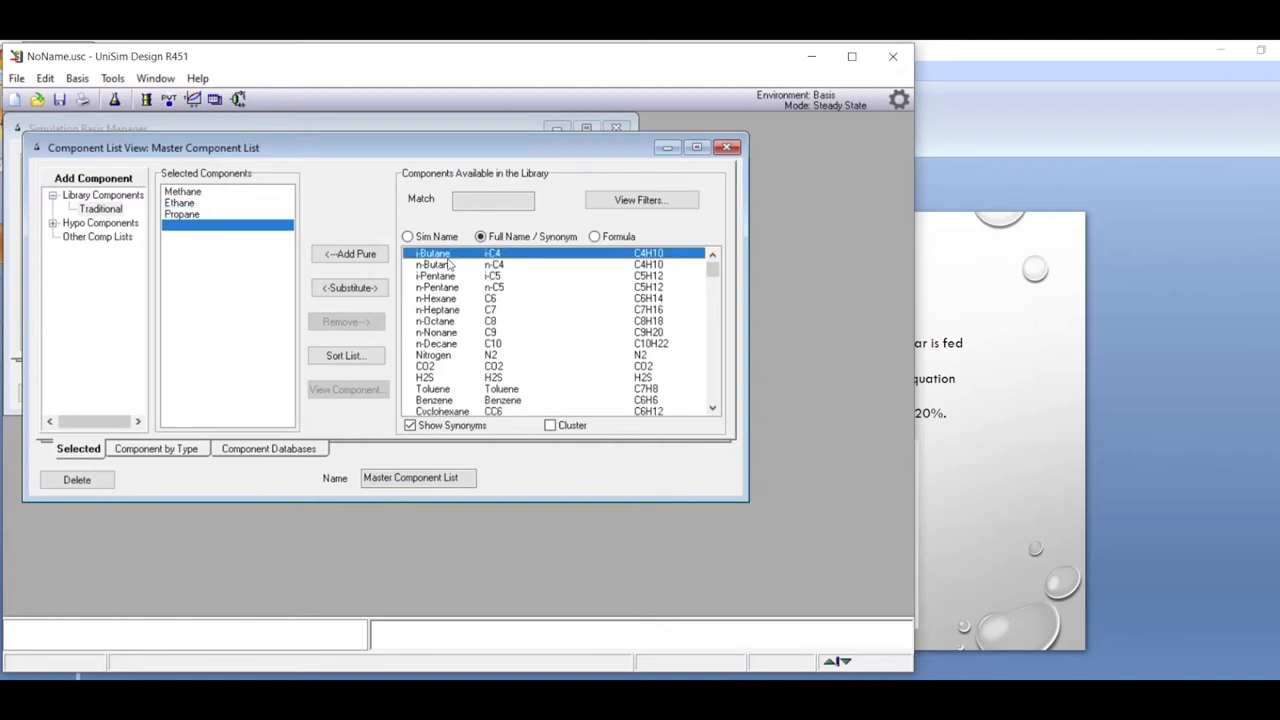
pyautogui.click(729, 148)
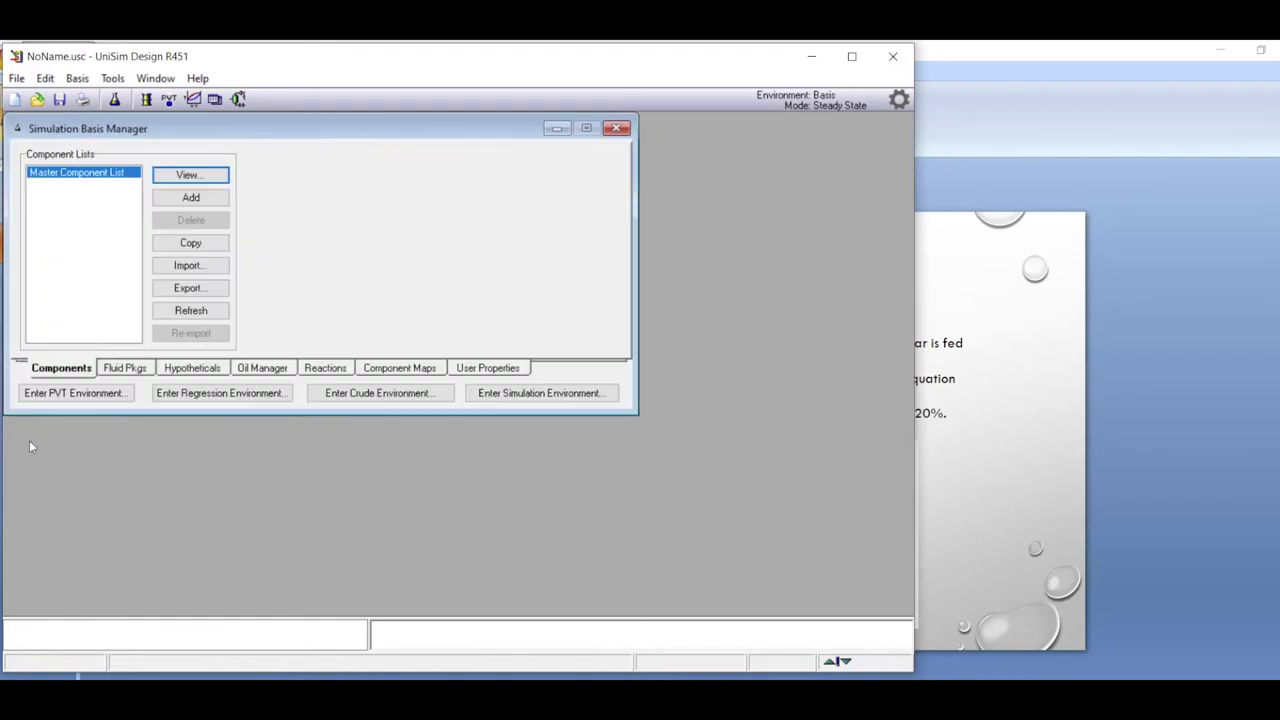
# - Add a Peng-Robinson fluid package for the components and enter the simulation environment
pyautogui.click(130, 369)
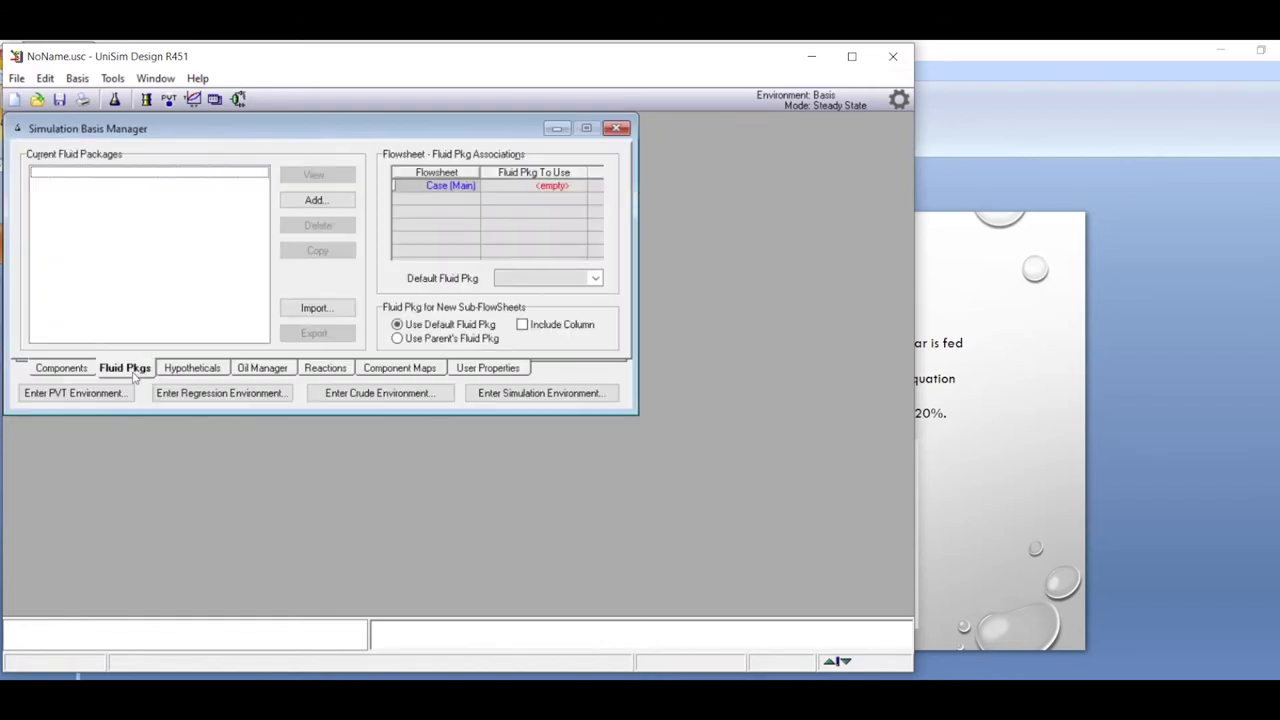
pyautogui.click(314, 201)
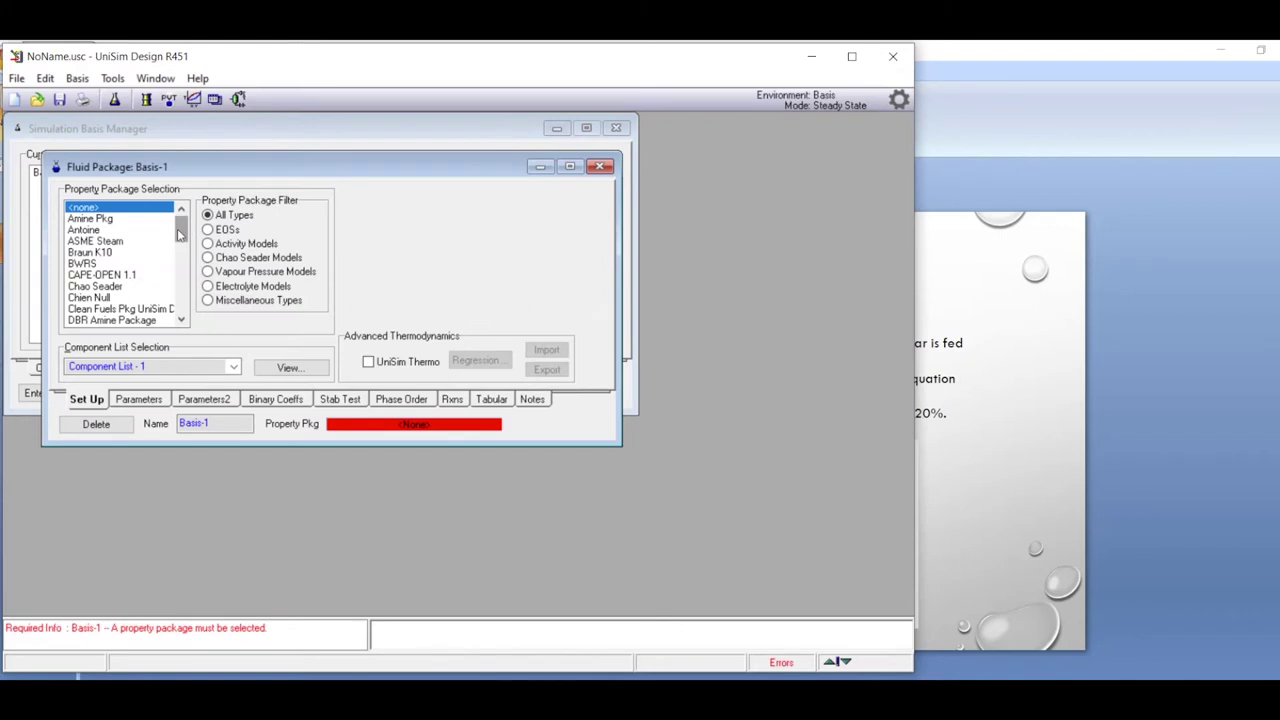
pyautogui.moveTo(180, 233); pyautogui.dragTo(180, 270)
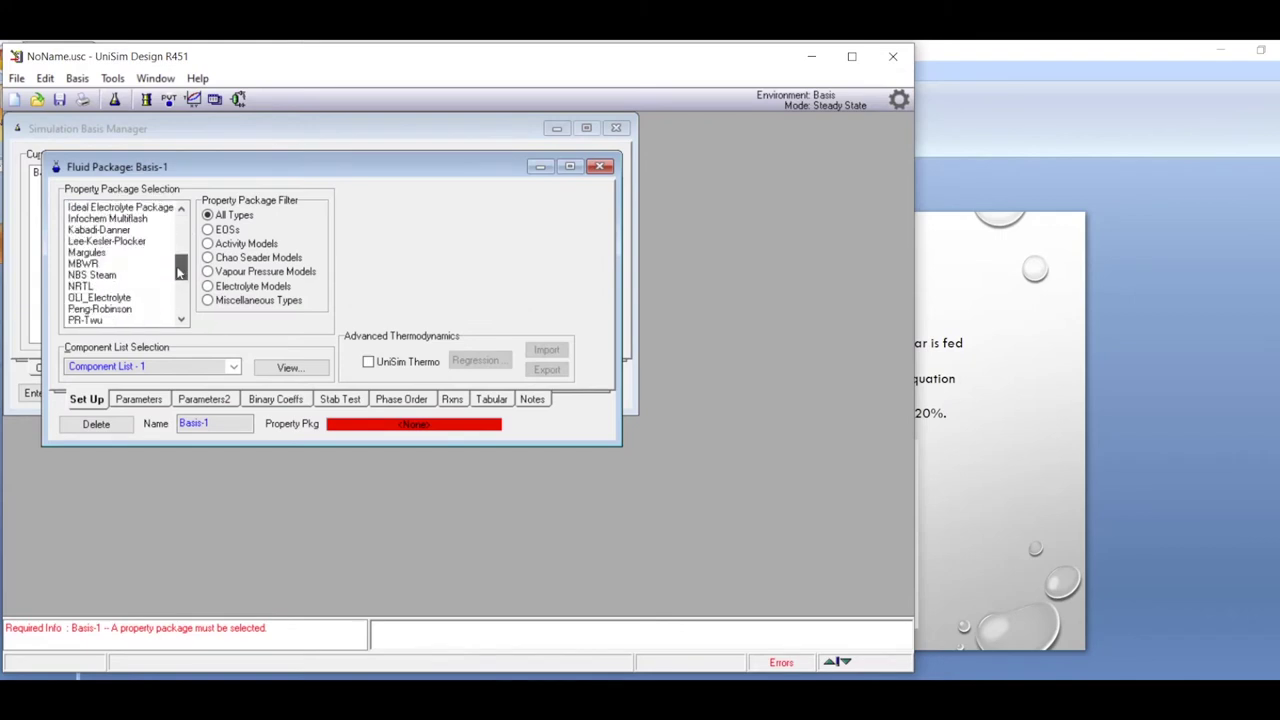
pyautogui.click(108, 310)
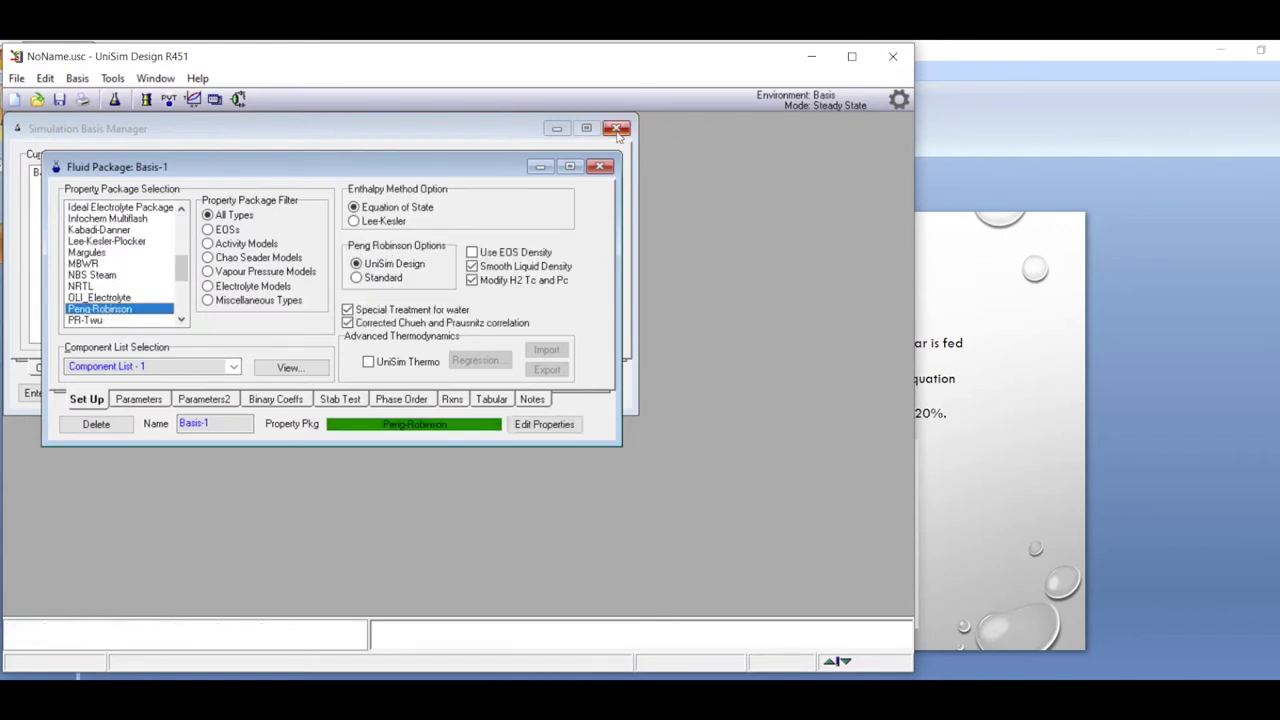
pyautogui.click(601, 167)
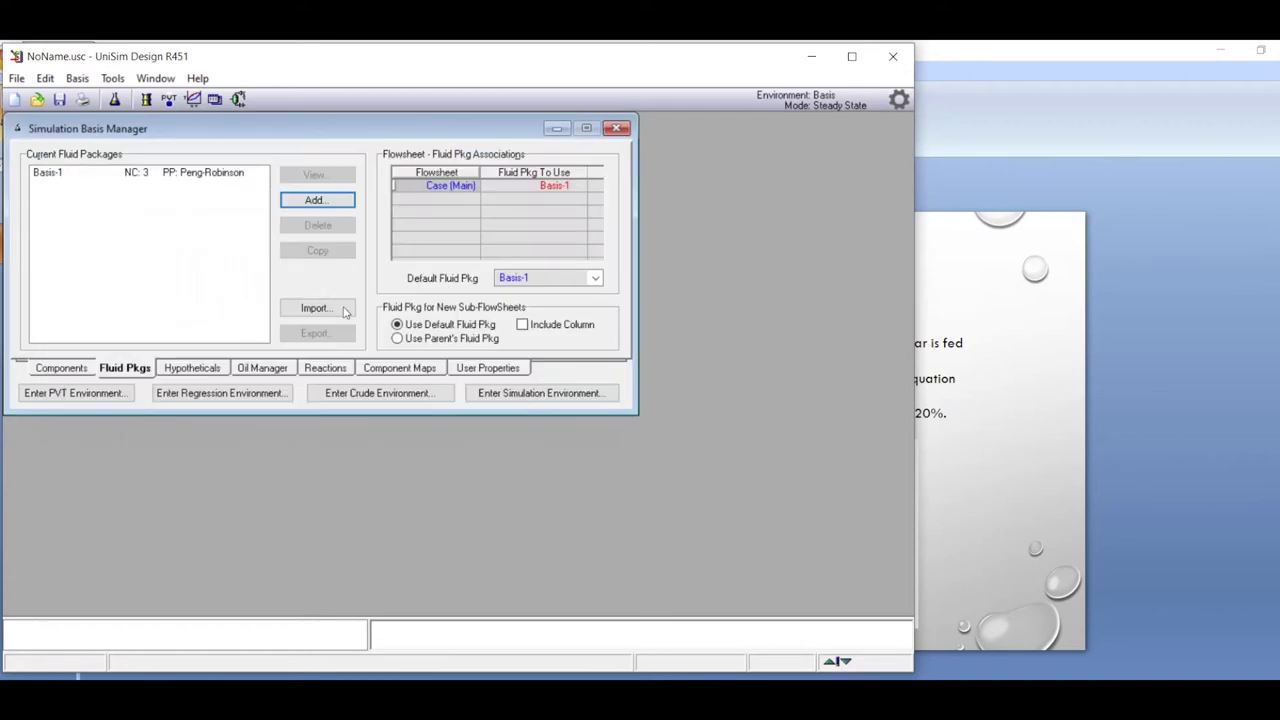
pyautogui.click(557, 397)
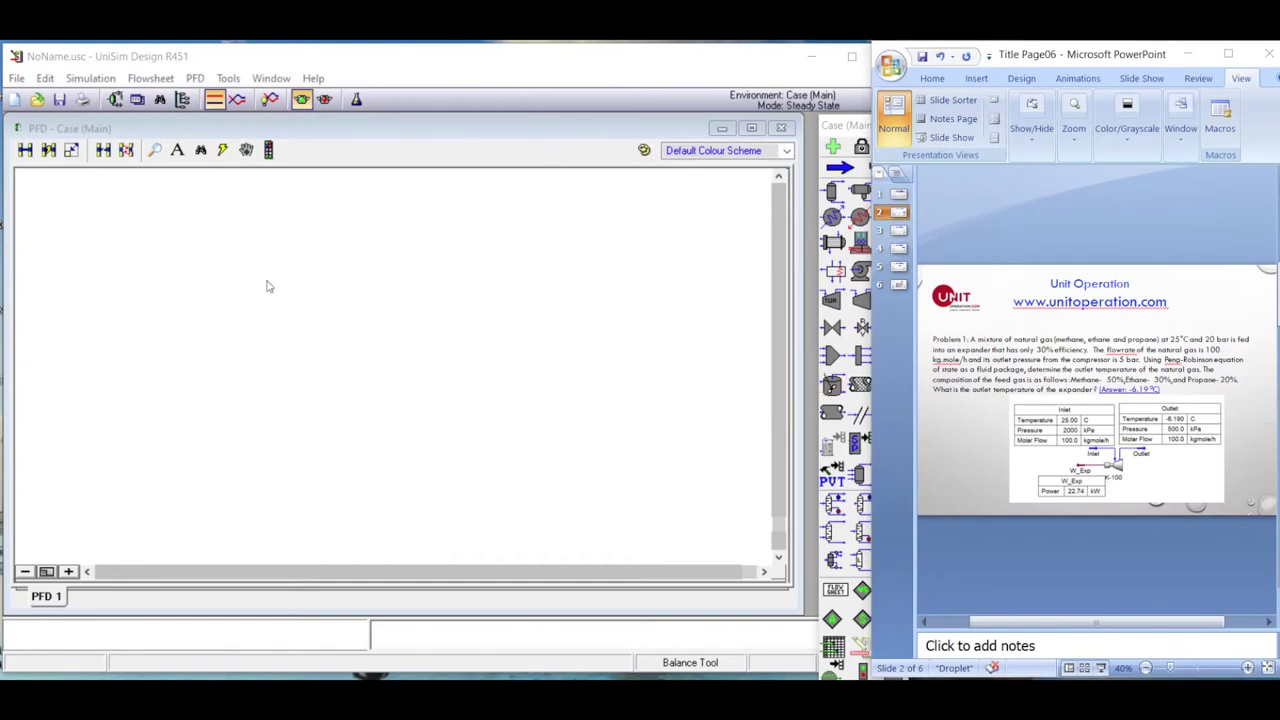
# - Place an Expander on the empty flowsheet
pyautogui.moveTo(846, 138); pyautogui.dragTo(812, 126)
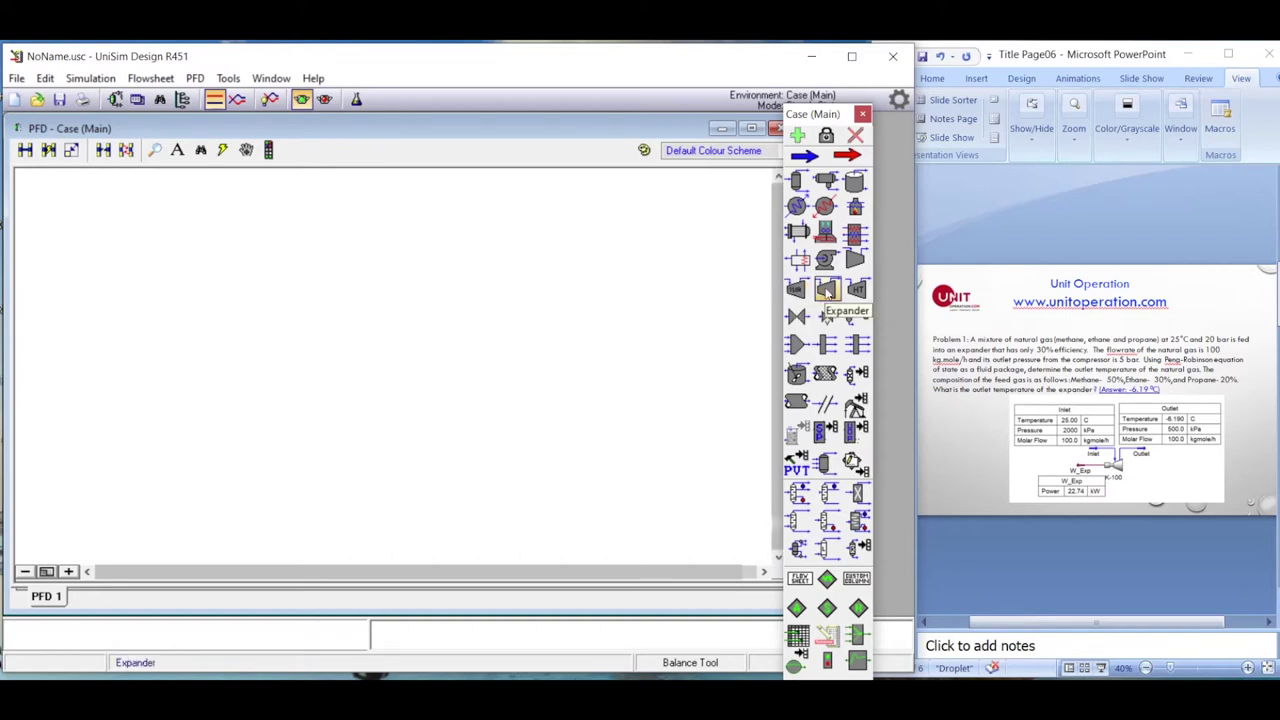
pyautogui.click(826, 290)
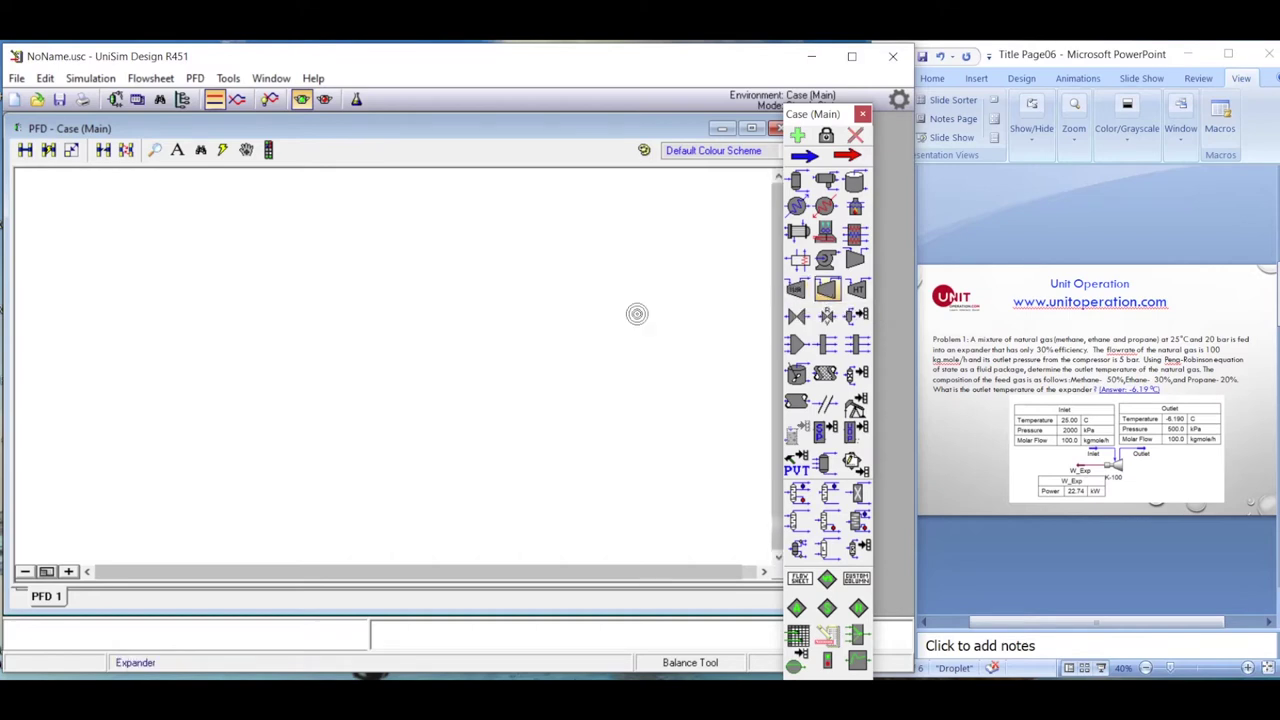
pyautogui.click(311, 335)
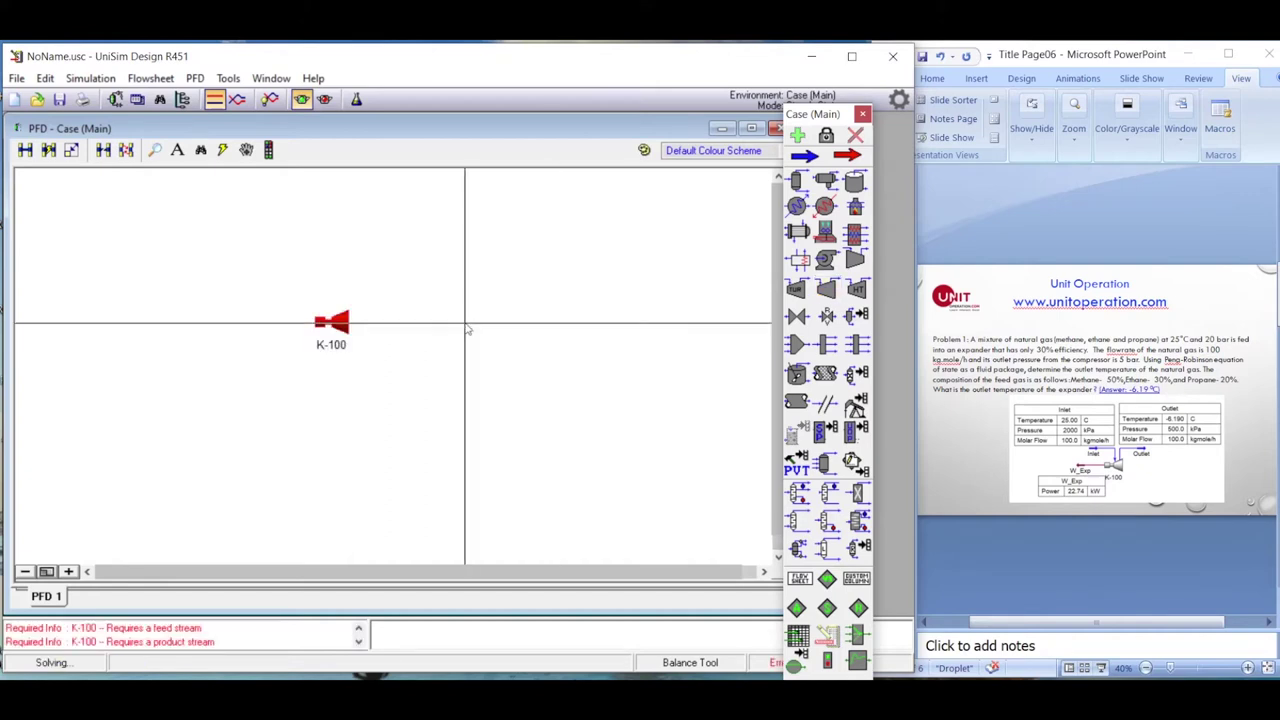
# - Connect the expander's streams, naming the inlet Inlet, the outlet Outlet and the energy stream W_Turbine
pyautogui.doubleClick(330, 321)
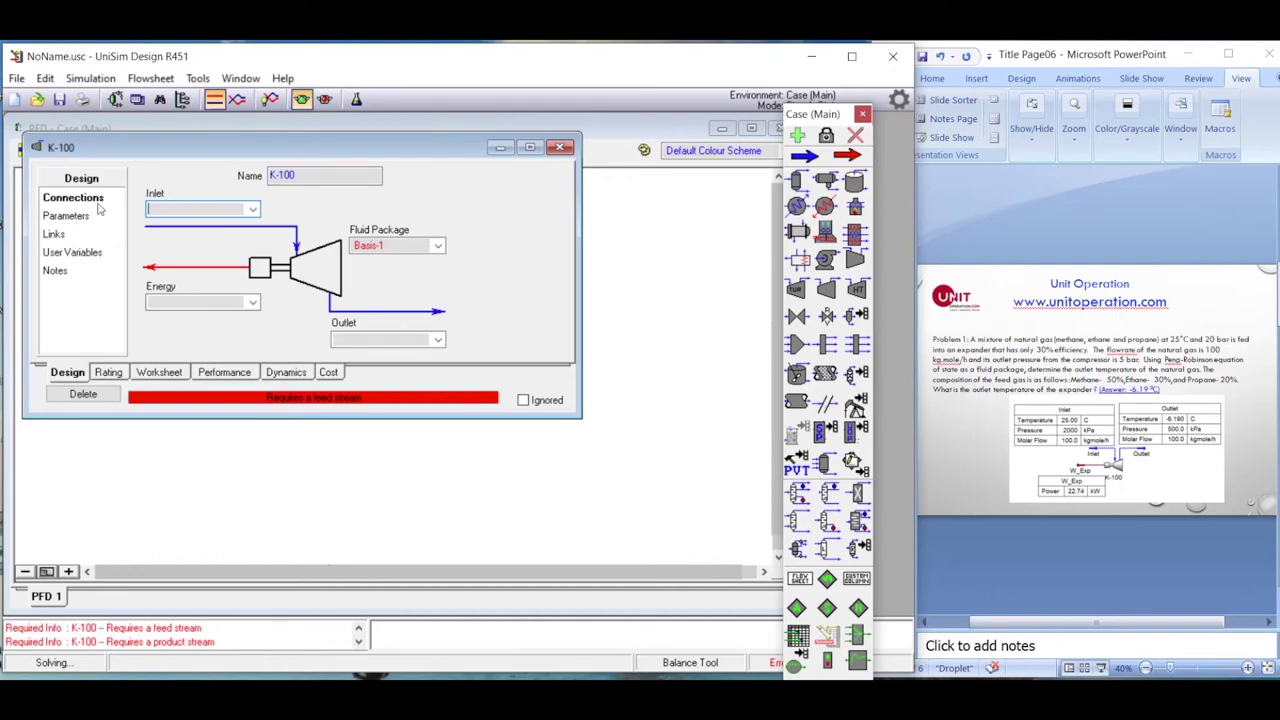
pyautogui.click(187, 208)
pyautogui.write('Inlet')
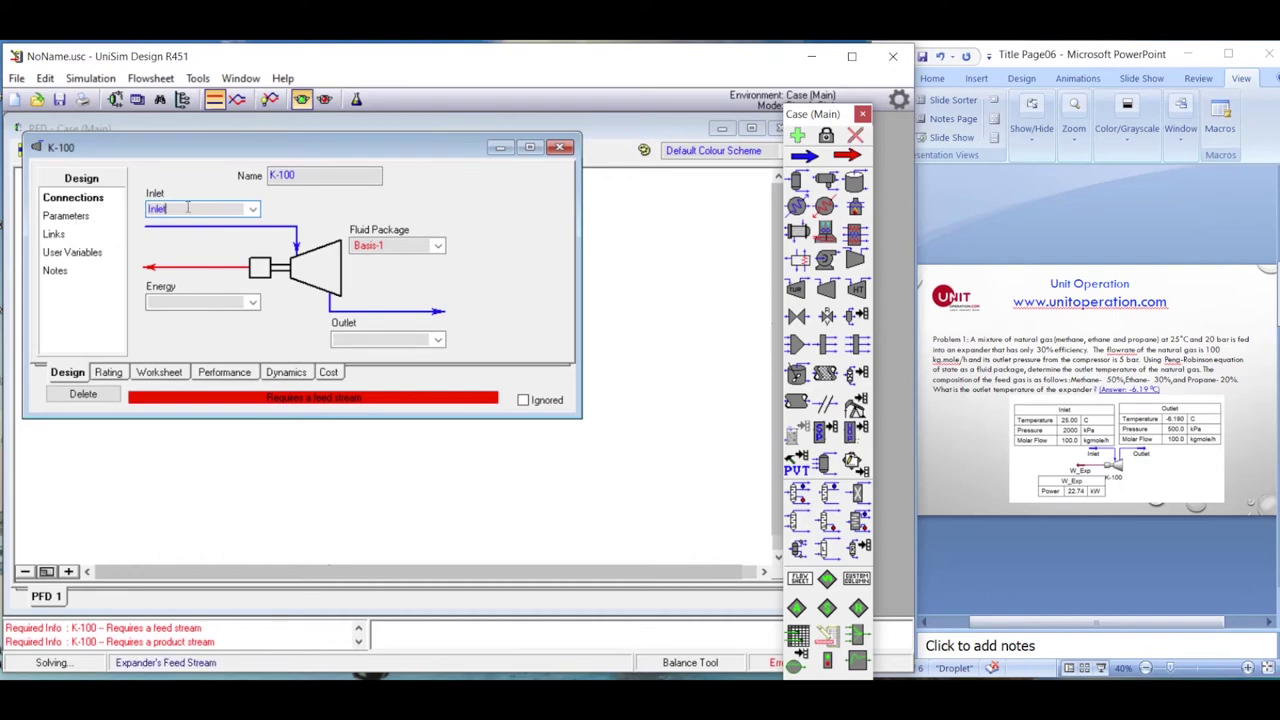
pyautogui.press('Return')
pyautogui.click(395, 339)
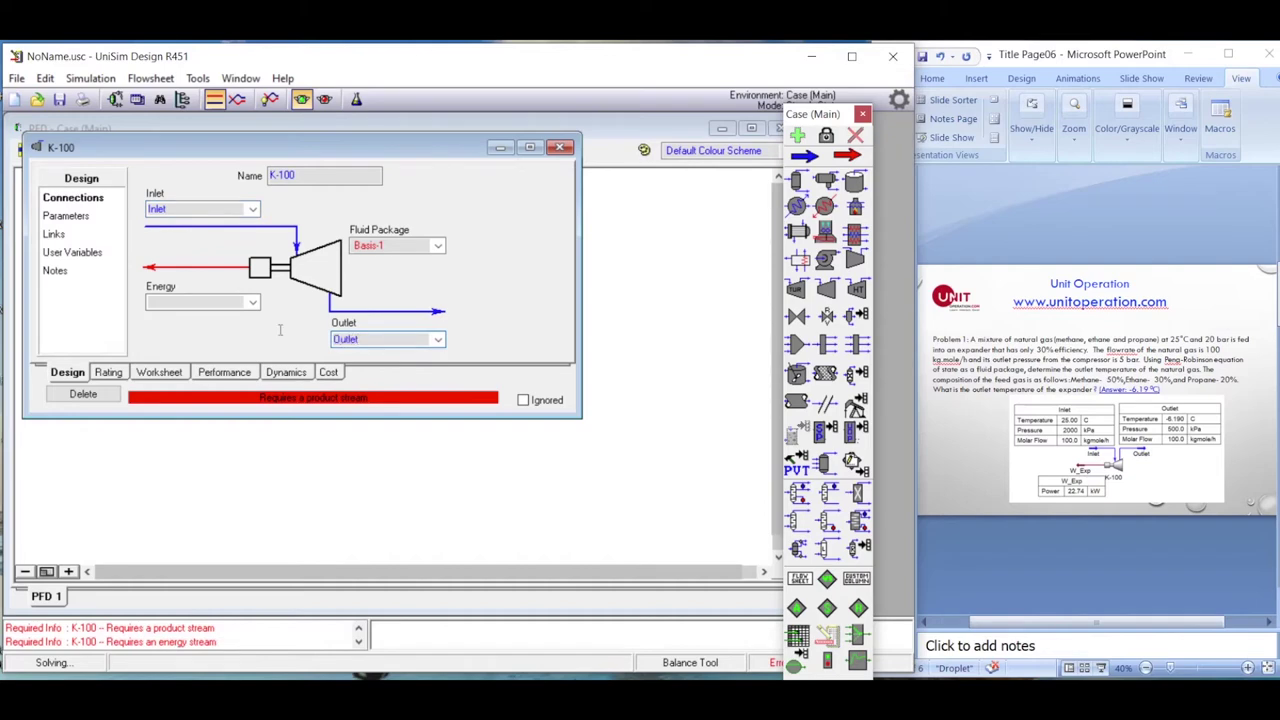
pyautogui.click(172, 303)
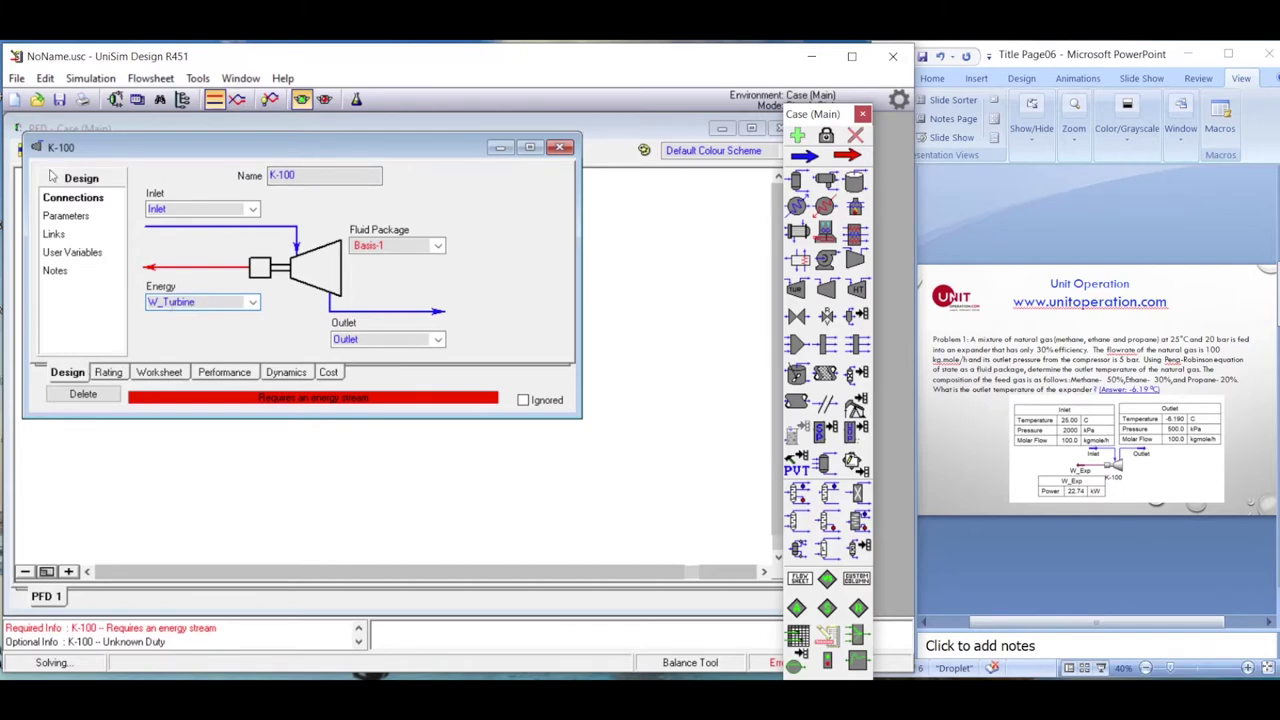
# - Set the expander's adiabatic efficiency to 30
pyautogui.click(65, 216)
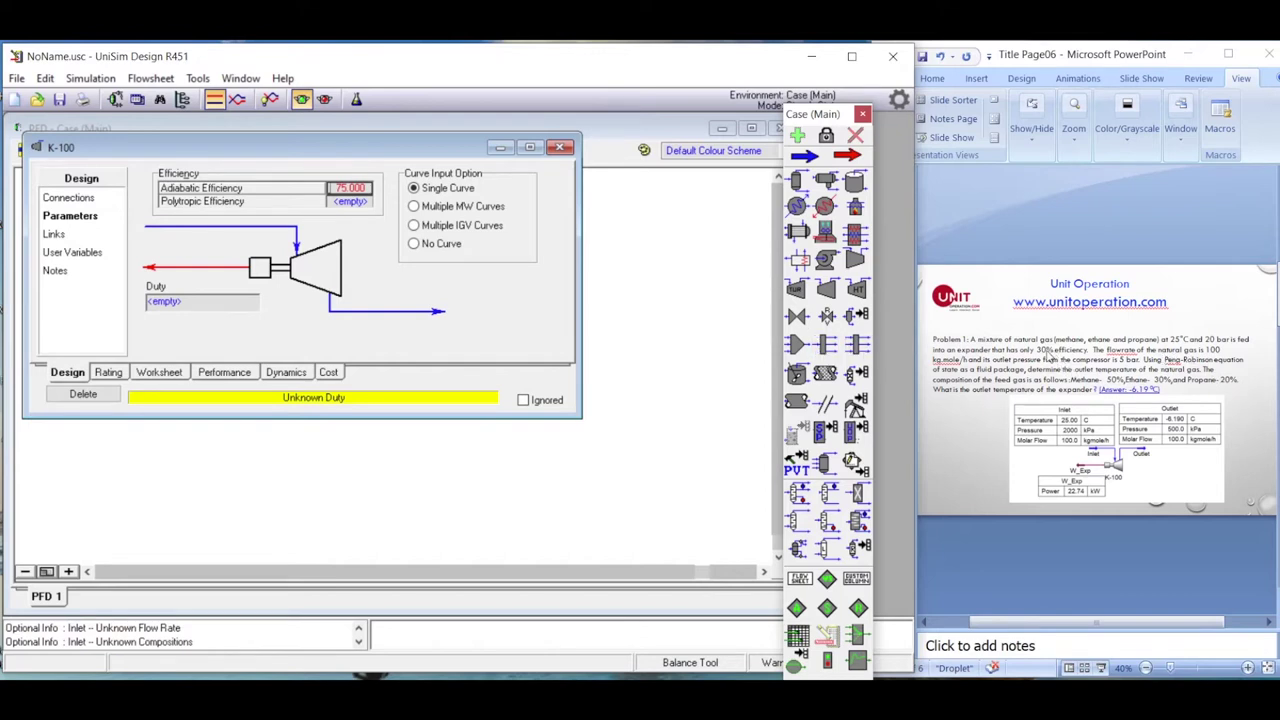
pyautogui.click(365, 188)
pyautogui.write('30')
pyautogui.press('Return')
# - Set the Methane fraction of the Inlet stream to 0.5 in the expander's worksheet composition
pyautogui.click(160, 372)
pyautogui.click(76, 236)
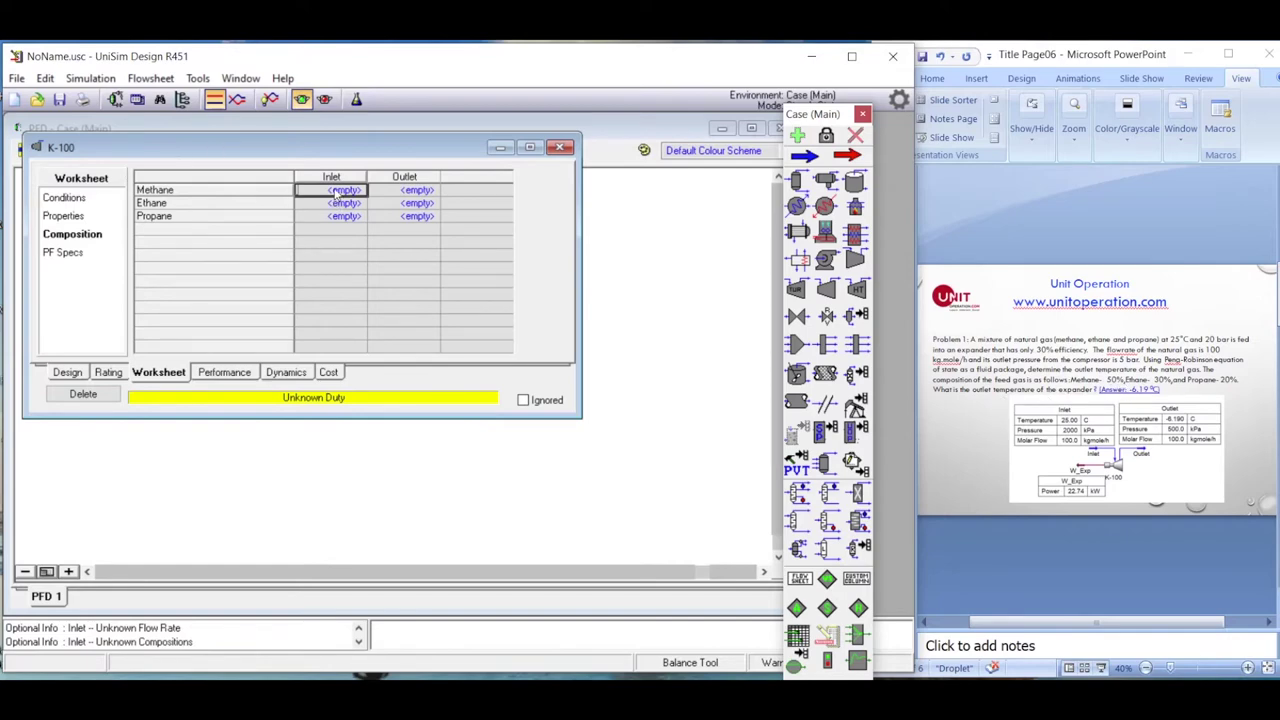
pyautogui.write('0.5')
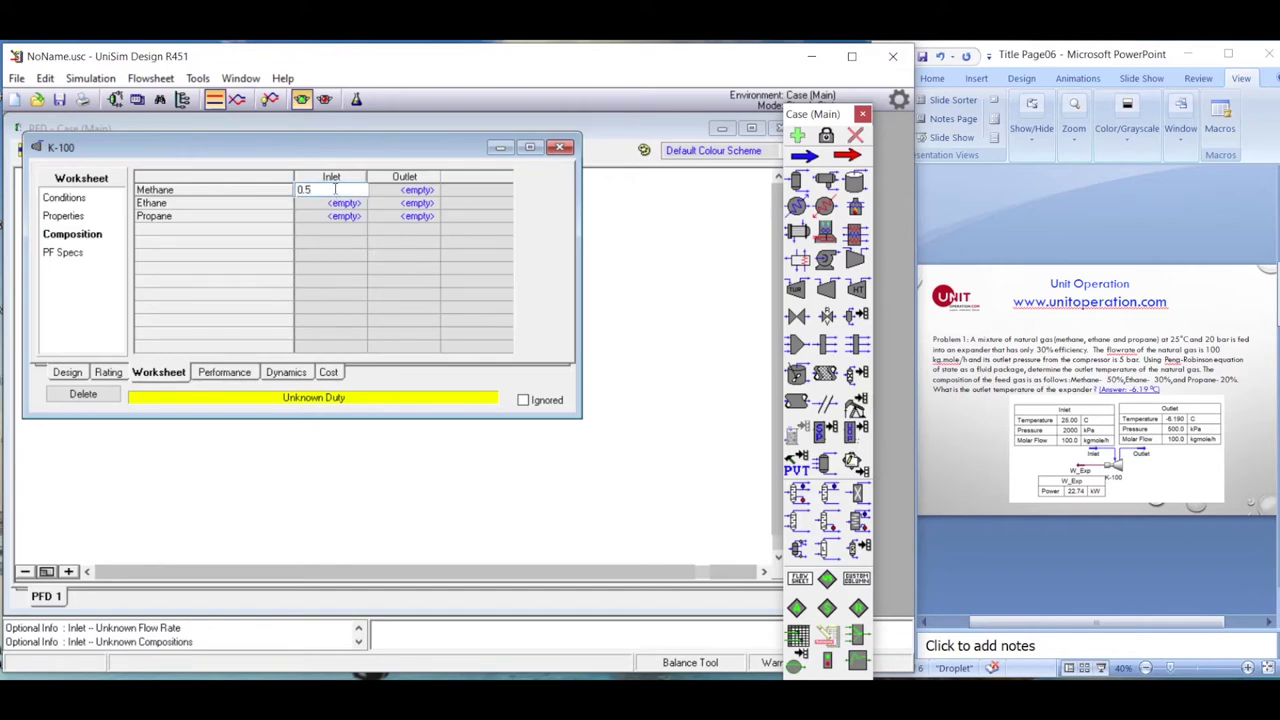
pyautogui.press('Return')
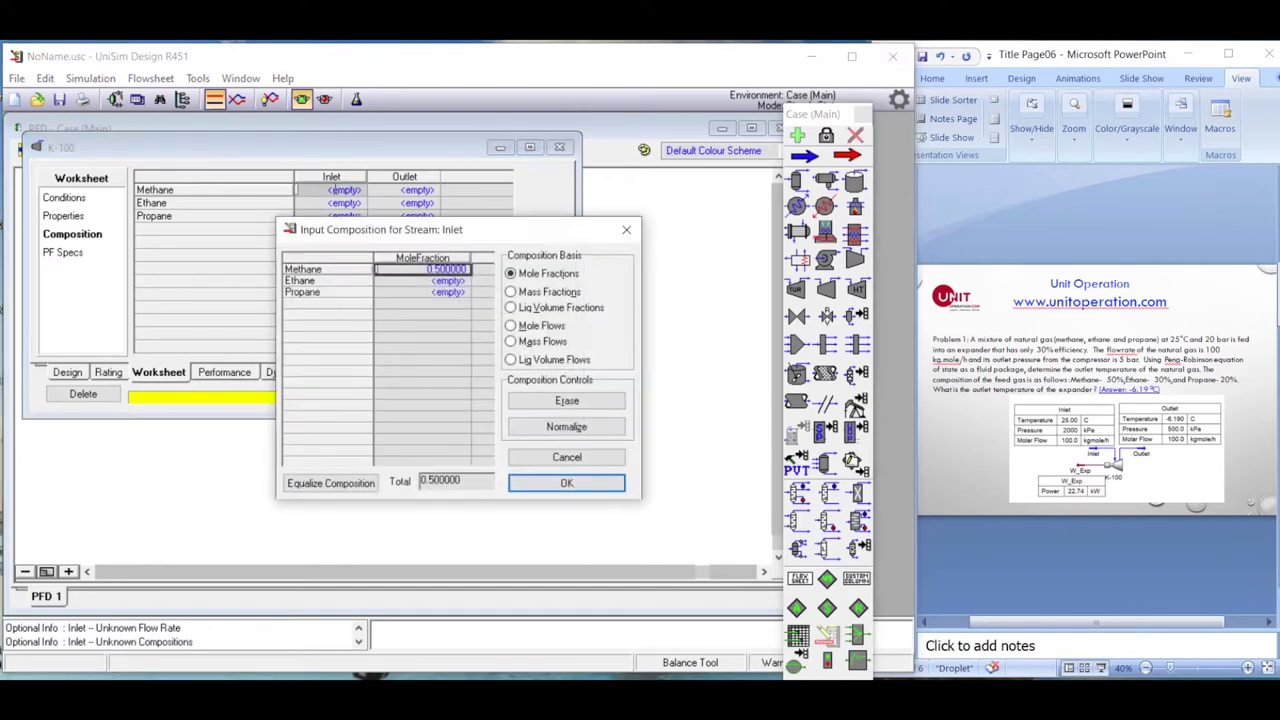
pyautogui.press('Down')
pyautogui.write('0.2')
pyautogui.press('Return')
# - Set the Inlet stream's mole fractions to 0.3 for Ethane and 0.2 for Propane, and accept the composition
pyautogui.click(449, 282)
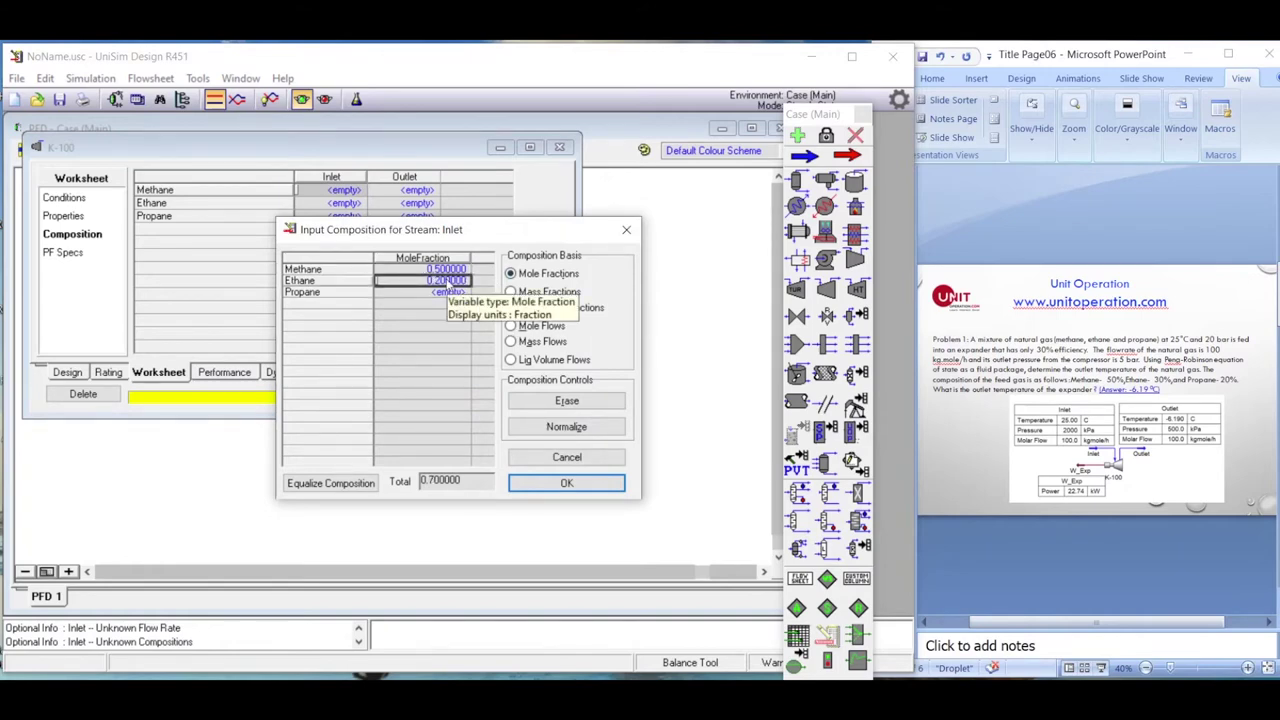
pyautogui.write('0.30')
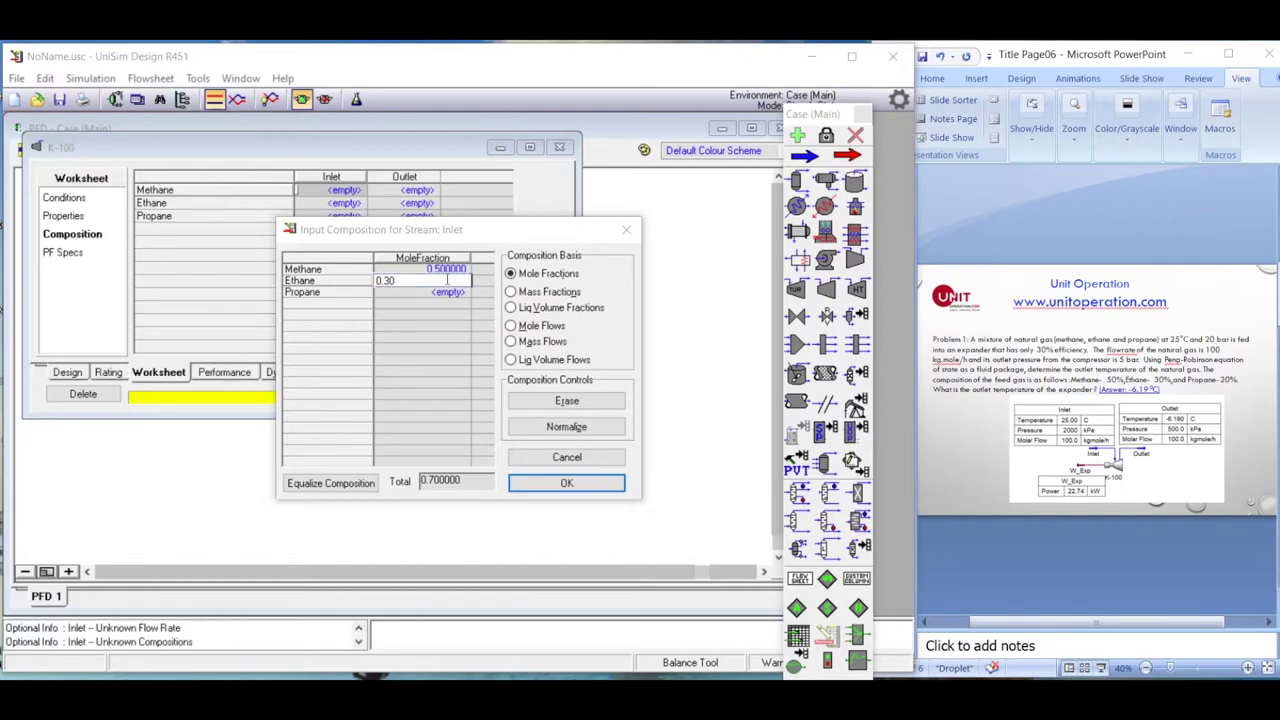
pyautogui.click(453, 293)
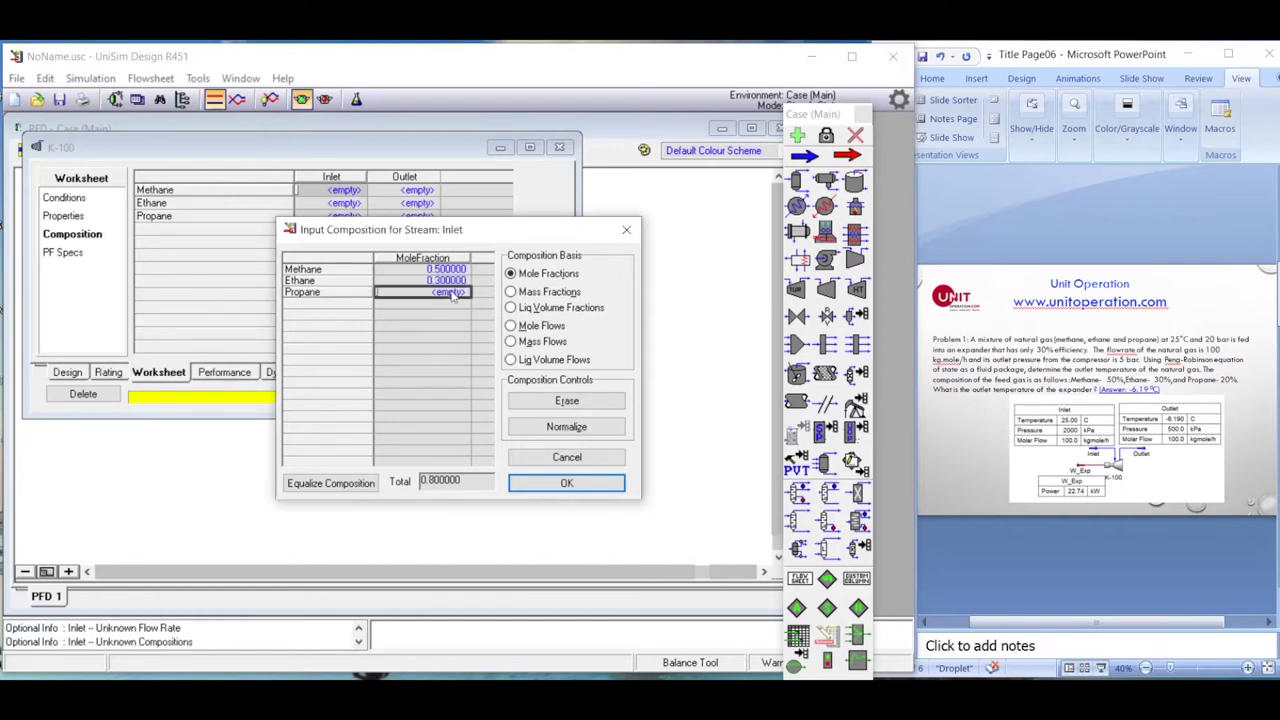
pyautogui.write('0.20')
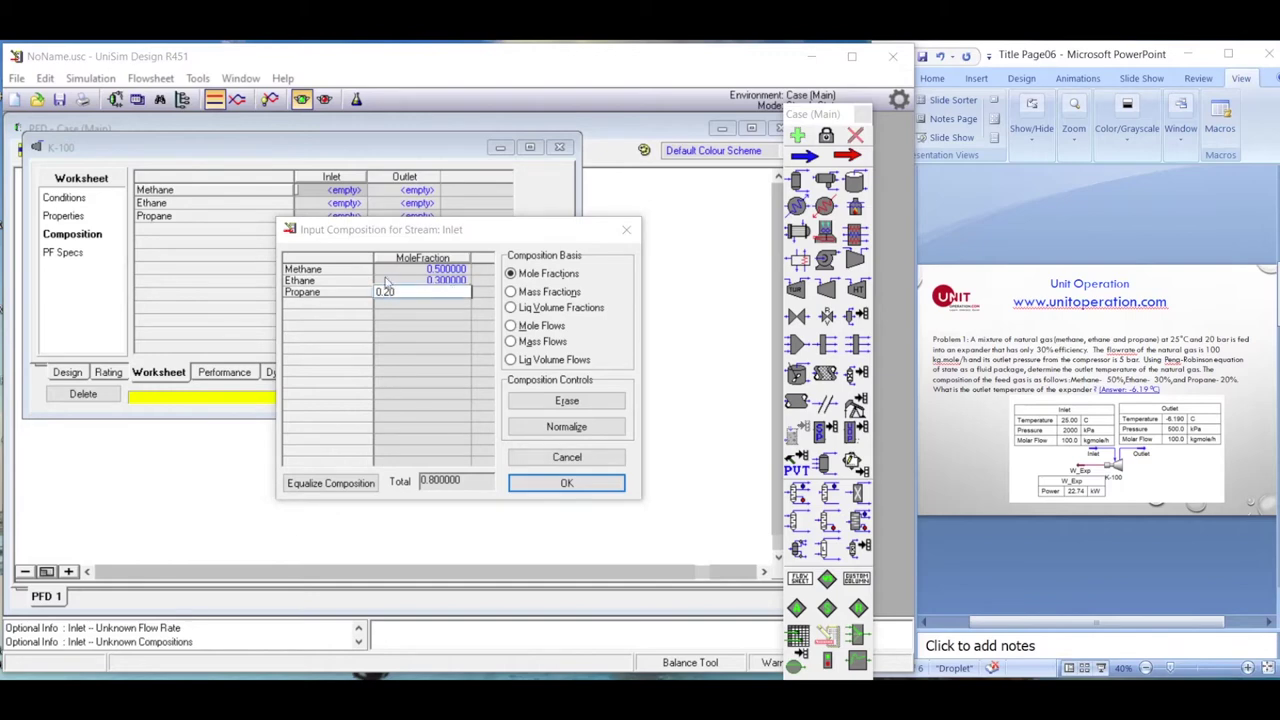
pyautogui.press('Return')
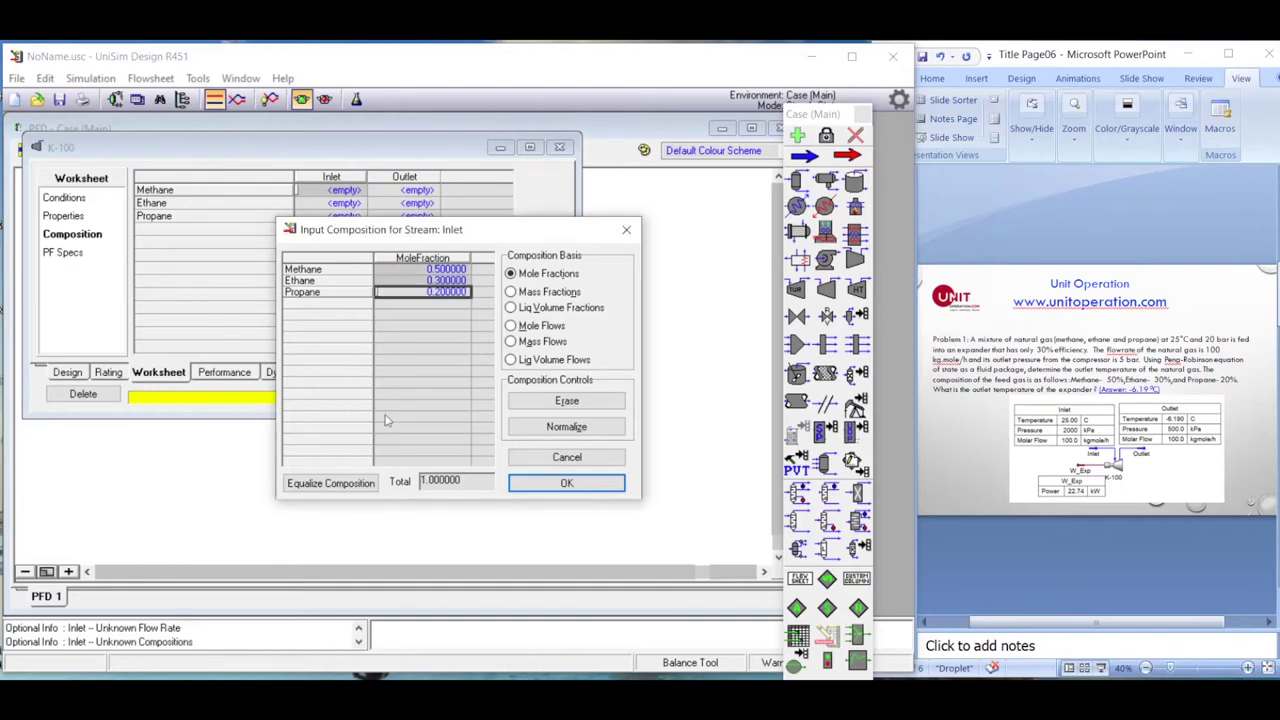
pyautogui.click(583, 490)
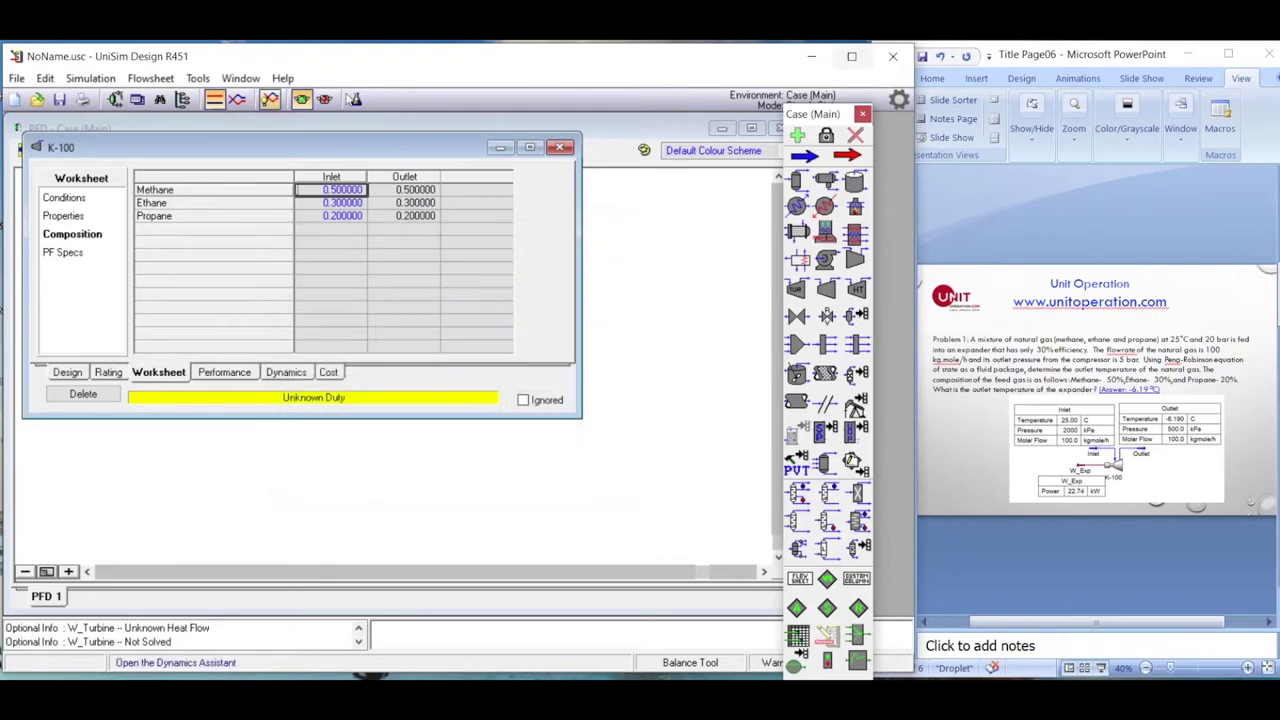
# - Set the Inlet stream's temperature to 25 C and its pressure to 20 bar in the expander's worksheet conditions
pyautogui.click(68, 198)
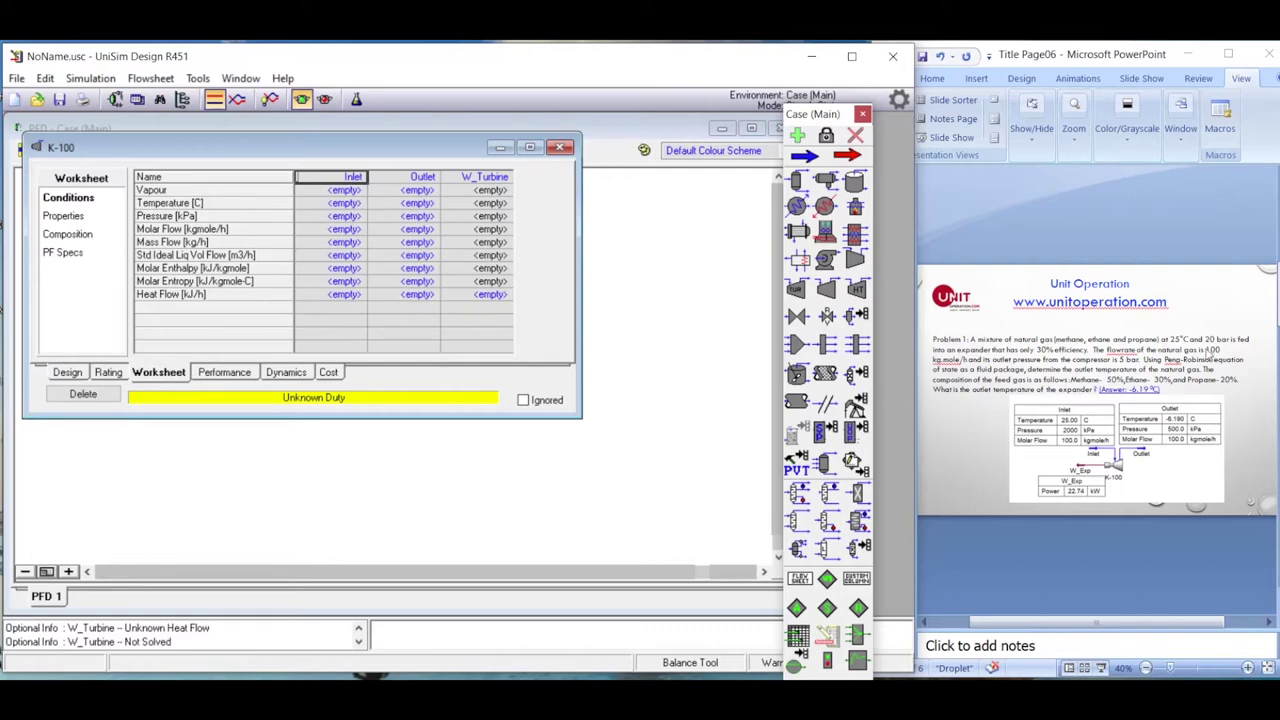
pyautogui.click(355, 206)
pyautogui.write('25')
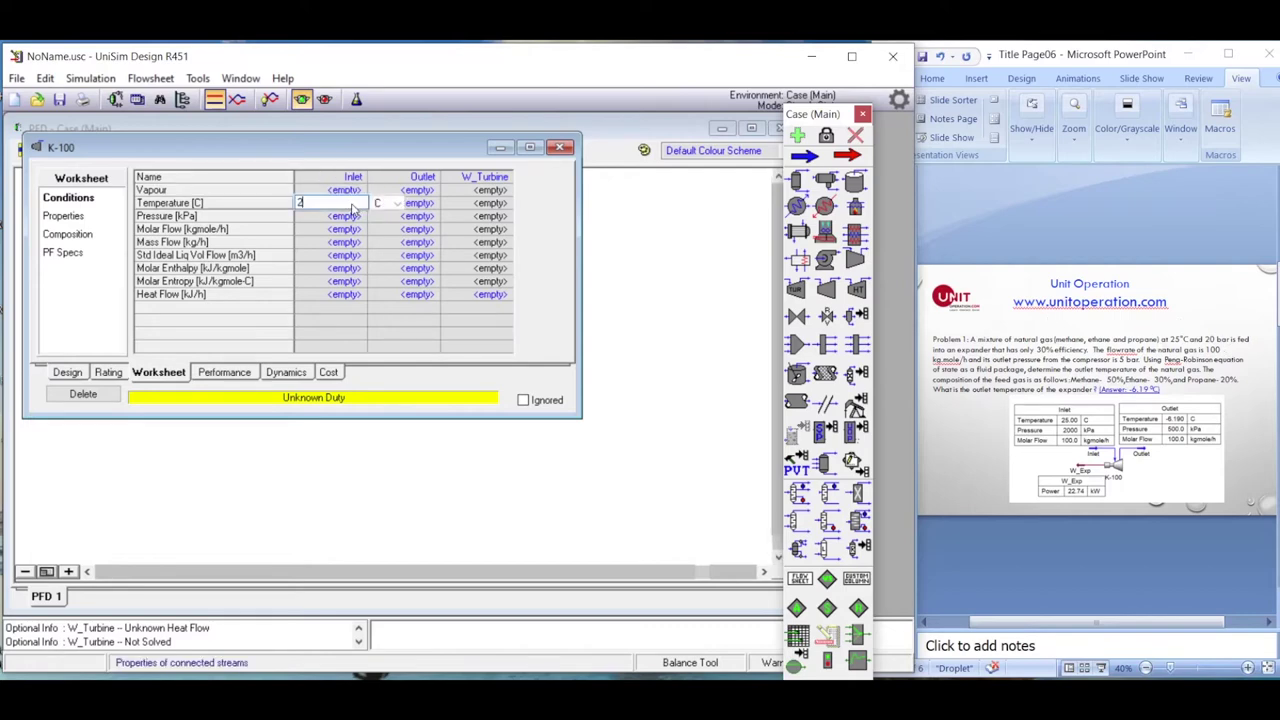
pyautogui.click(350, 219)
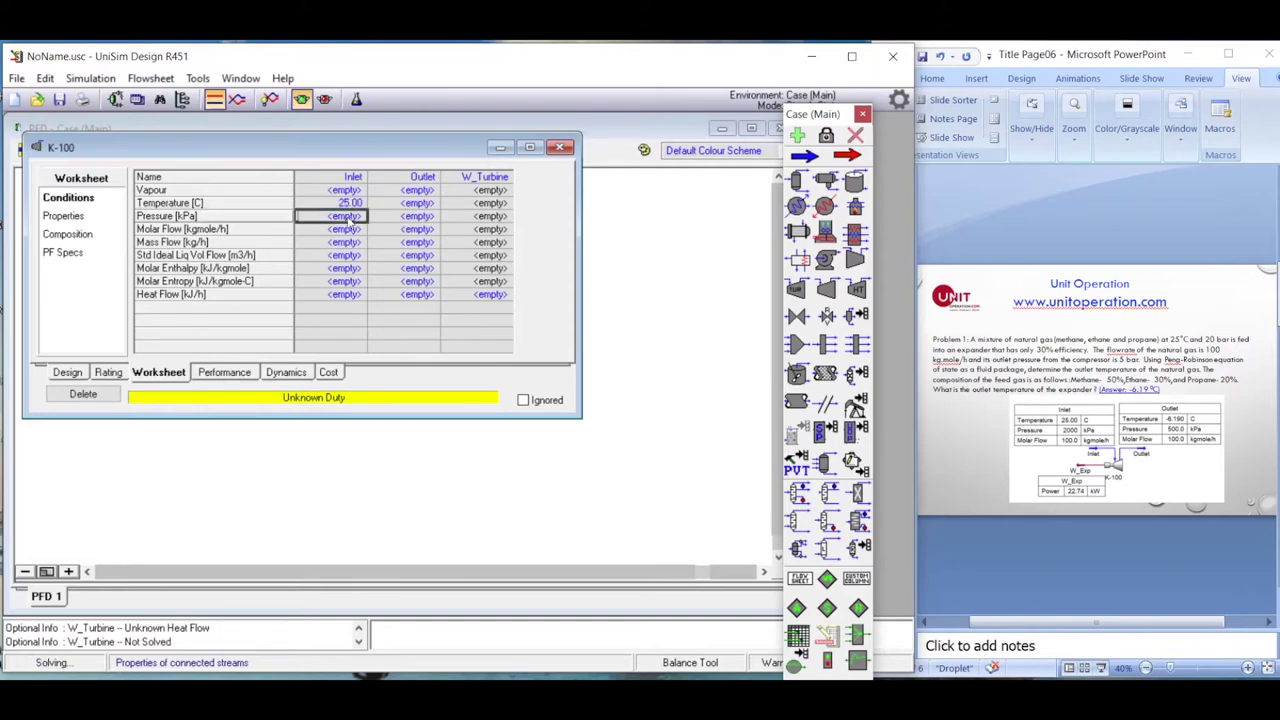
pyautogui.write('20')
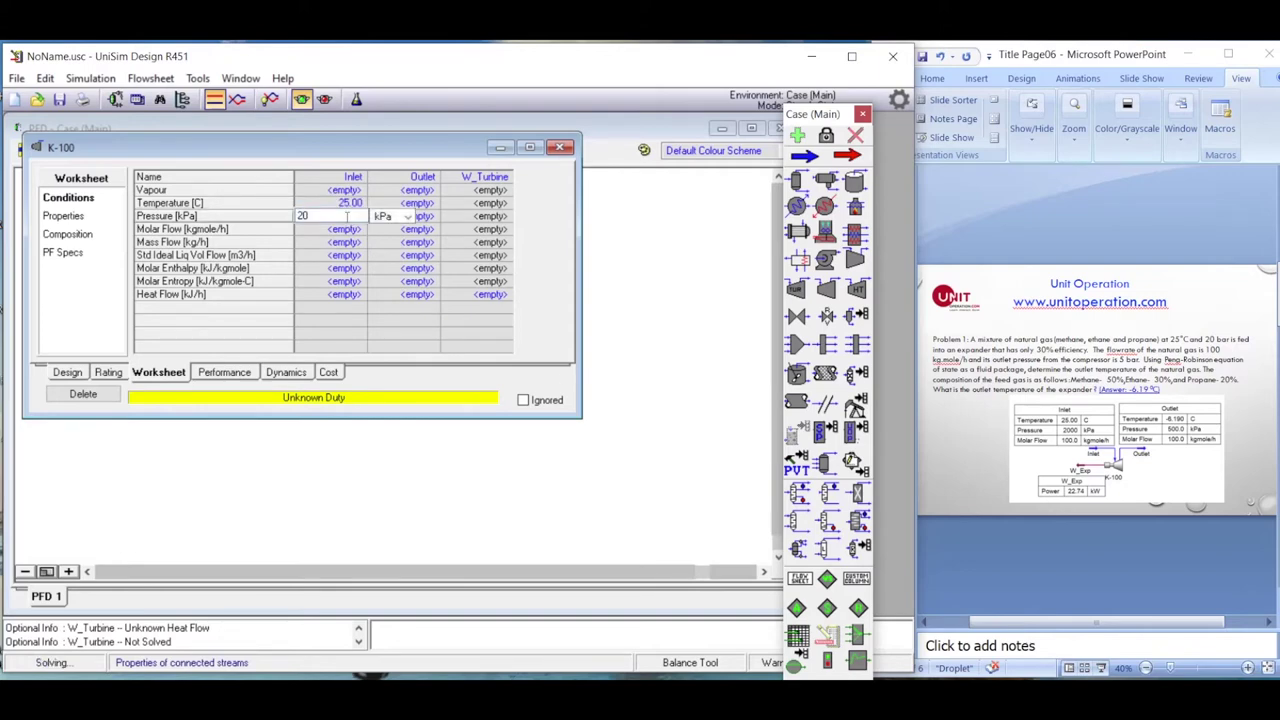
pyautogui.click(405, 216)
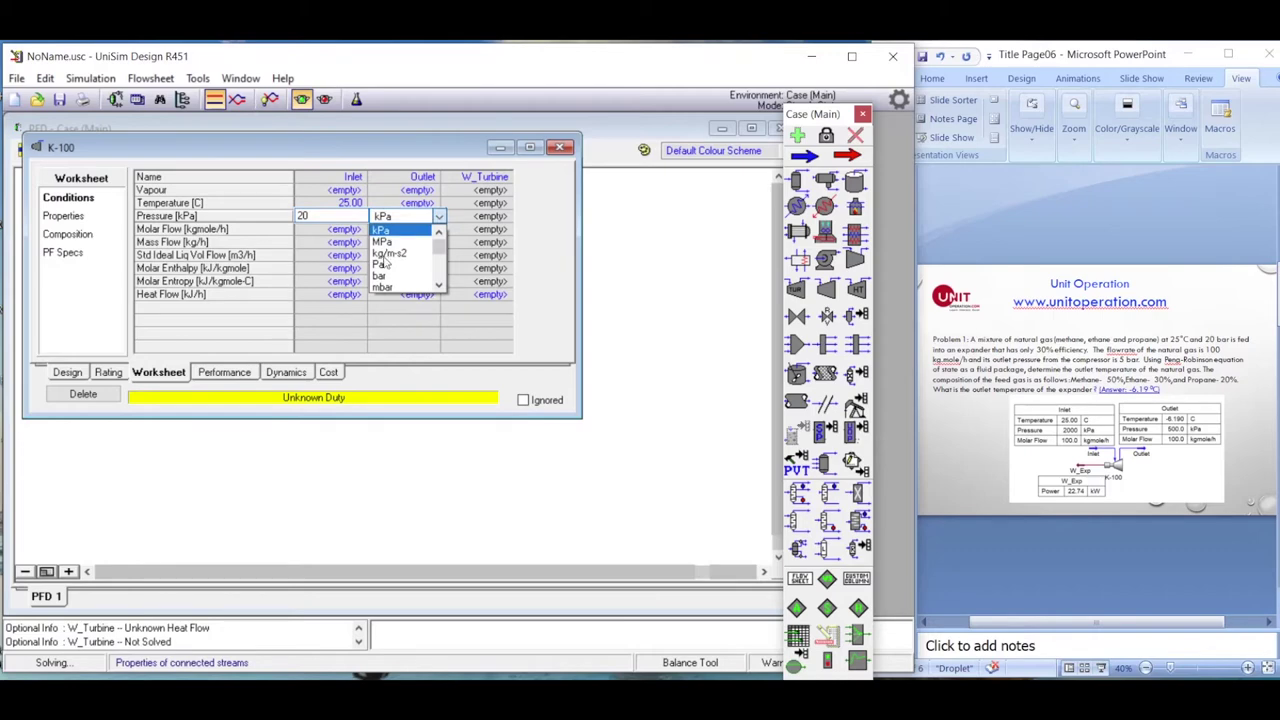
pyautogui.click(381, 276)
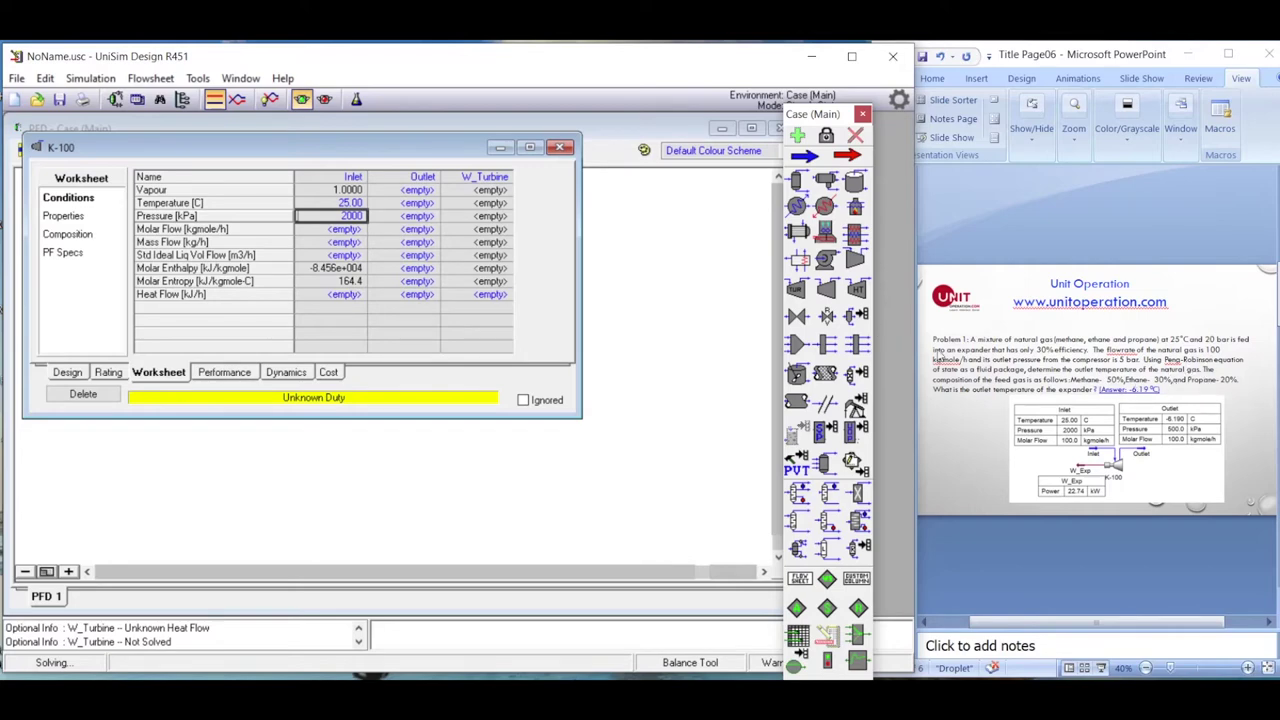
# - Set the Inlet stream's molar flow to 100 kgmole/h
pyautogui.click(346, 230)
pyautogui.write('10')
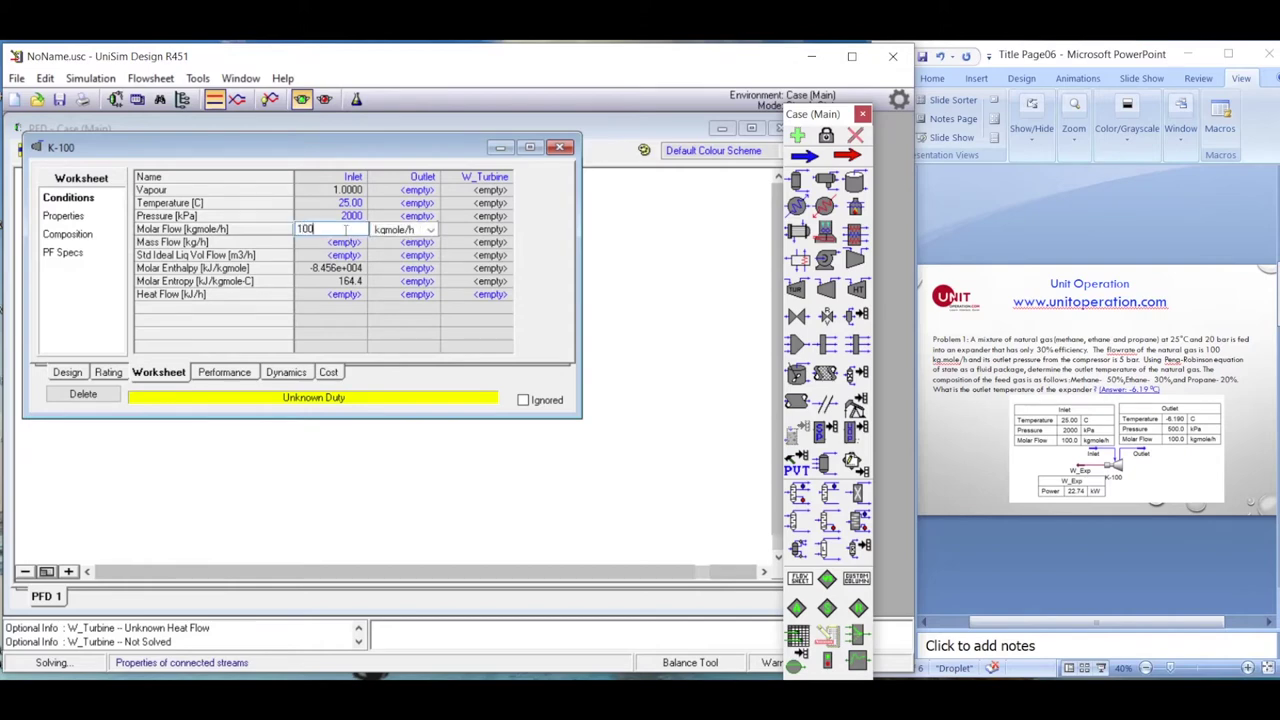
pyautogui.write('0')
pyautogui.press('Return')
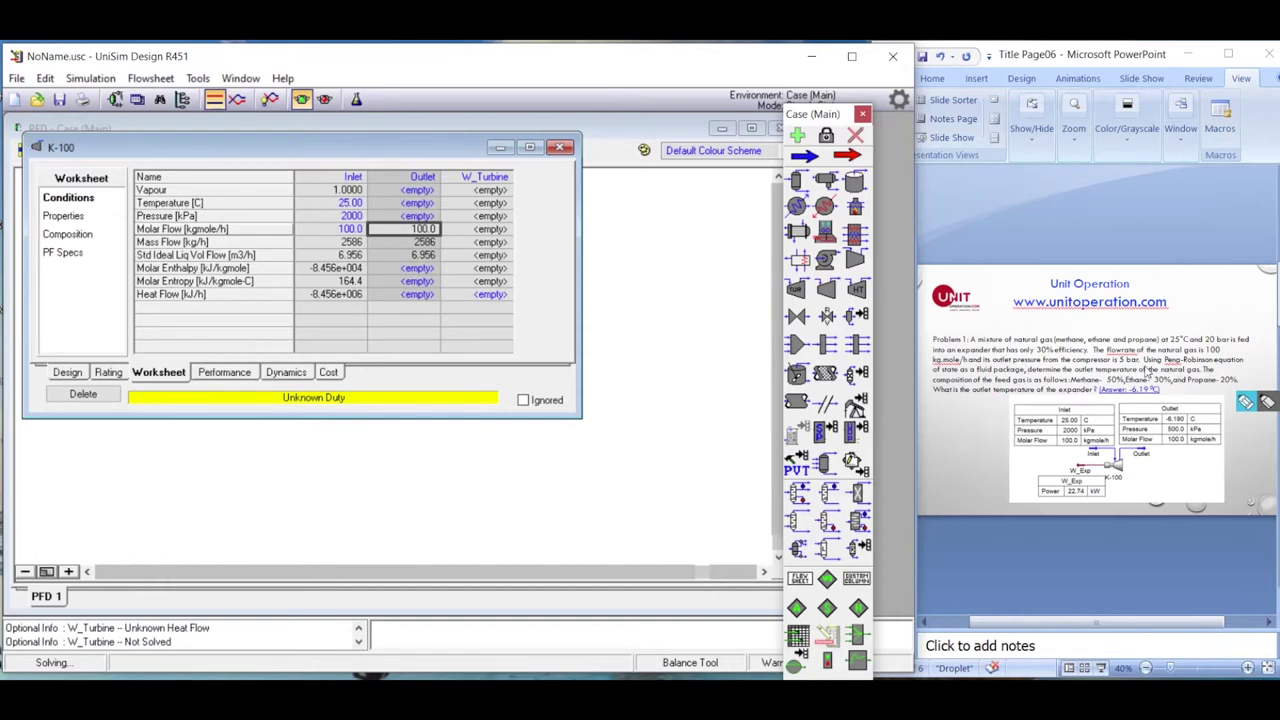
# - Set the Outlet stream's pressure to 5 bar
pyautogui.click(427, 216)
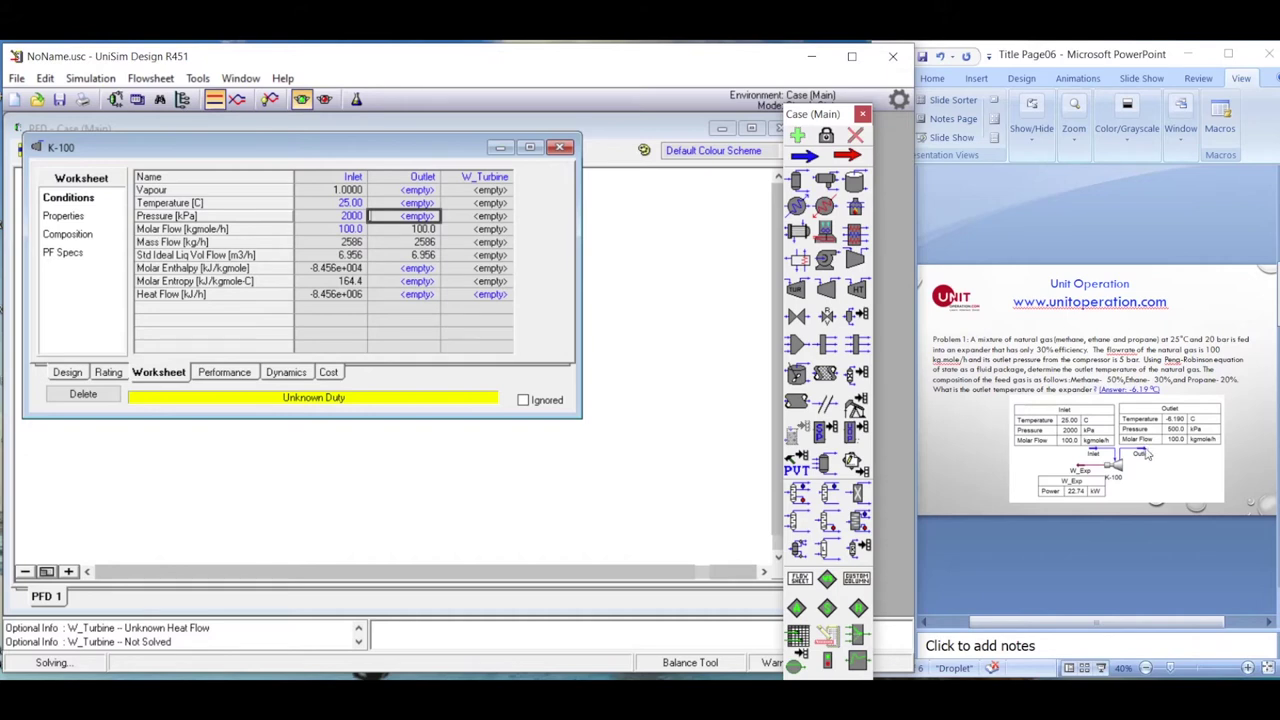
pyautogui.click(1143, 456)
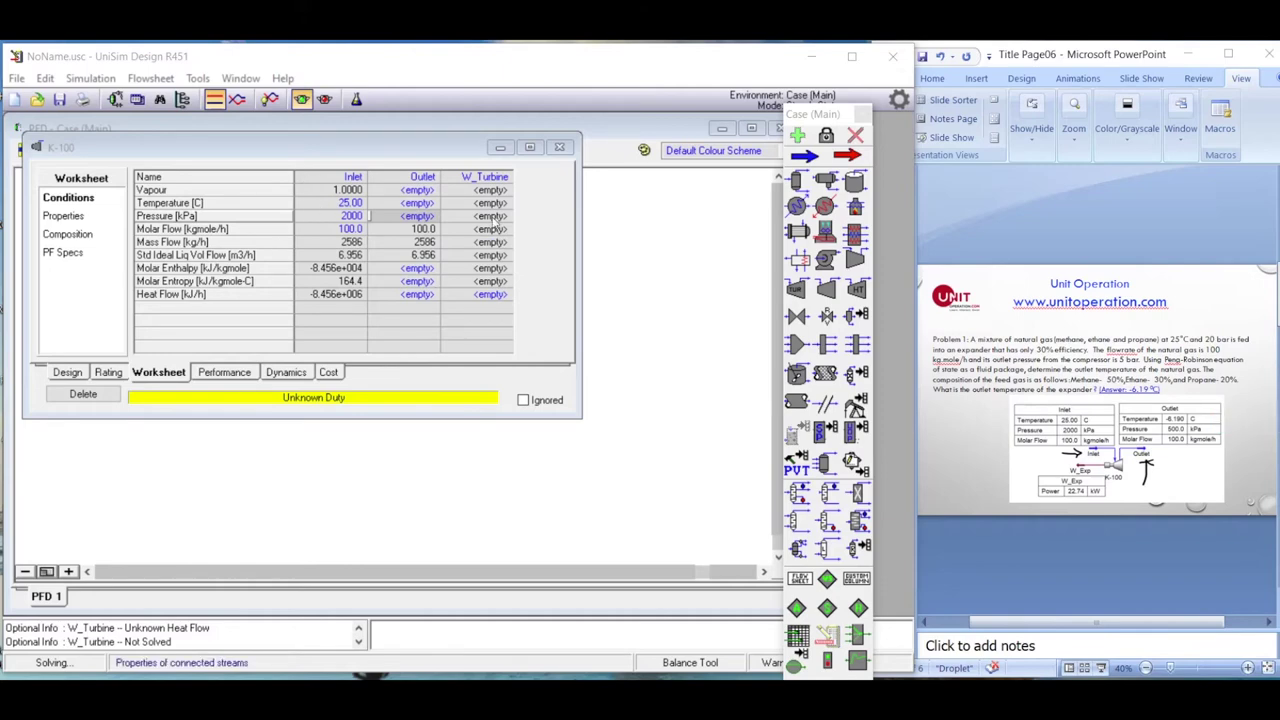
pyautogui.click(417, 216)
pyautogui.write('5')
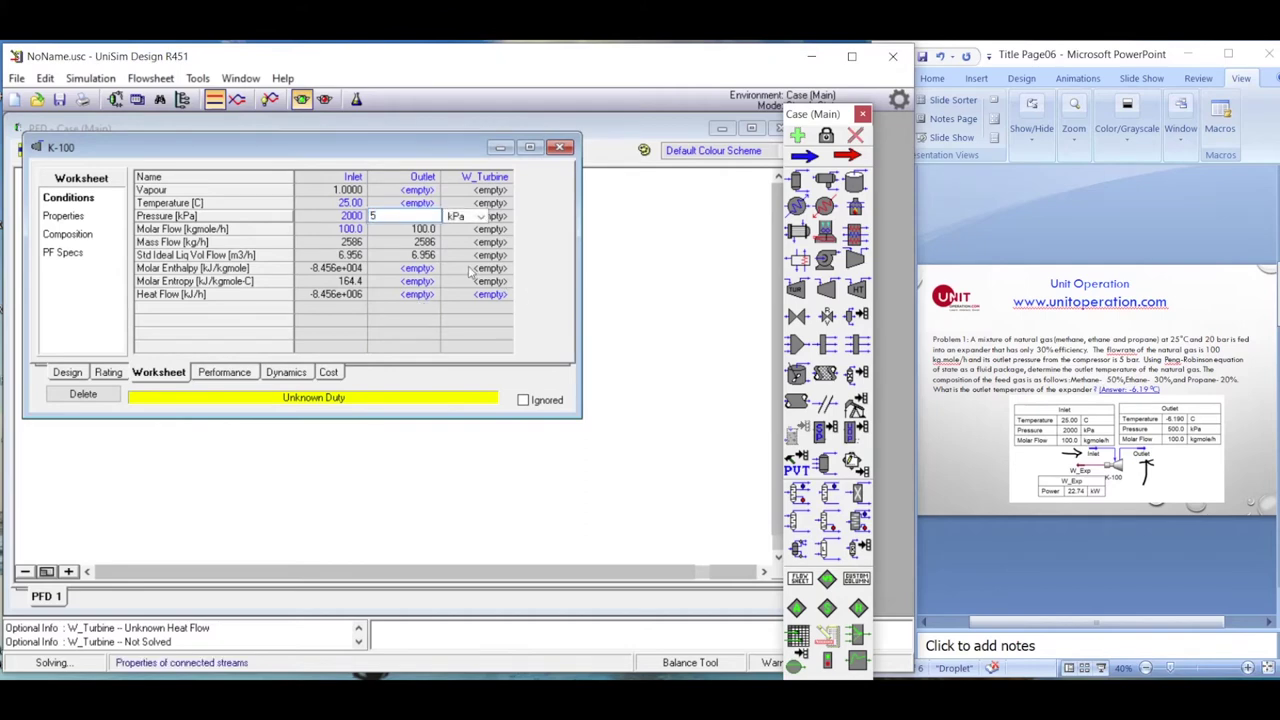
pyautogui.click(481, 217)
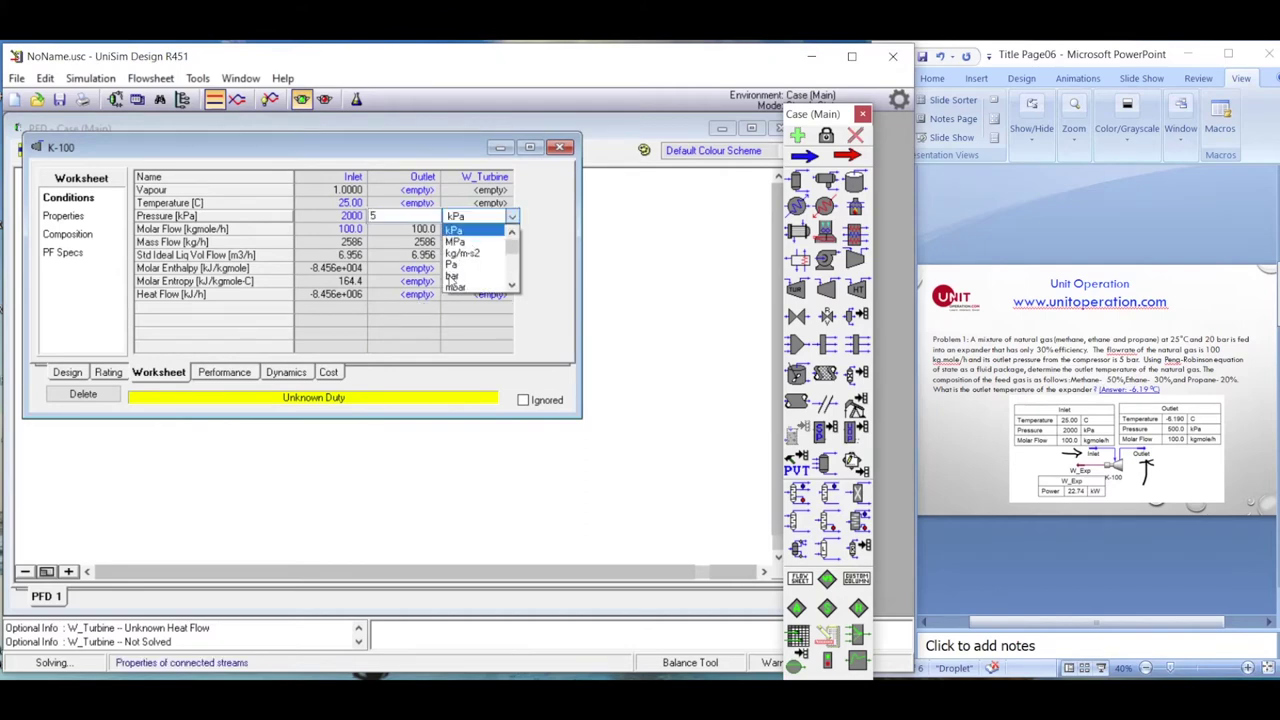
pyautogui.click(452, 276)
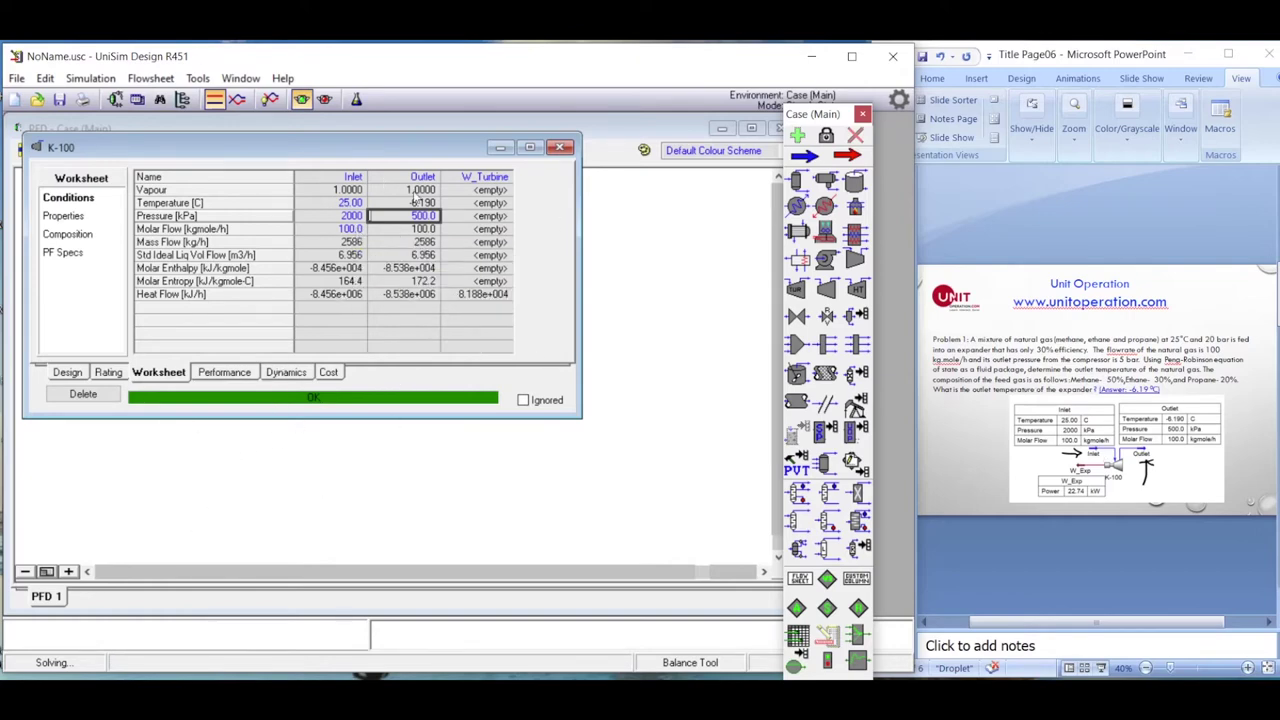
# - Close the expander's property window and create a new simulation case
pyautogui.moveTo(400, 210)
pyautogui.moveTo(1218, 403); pyautogui.dragTo(1215, 416)
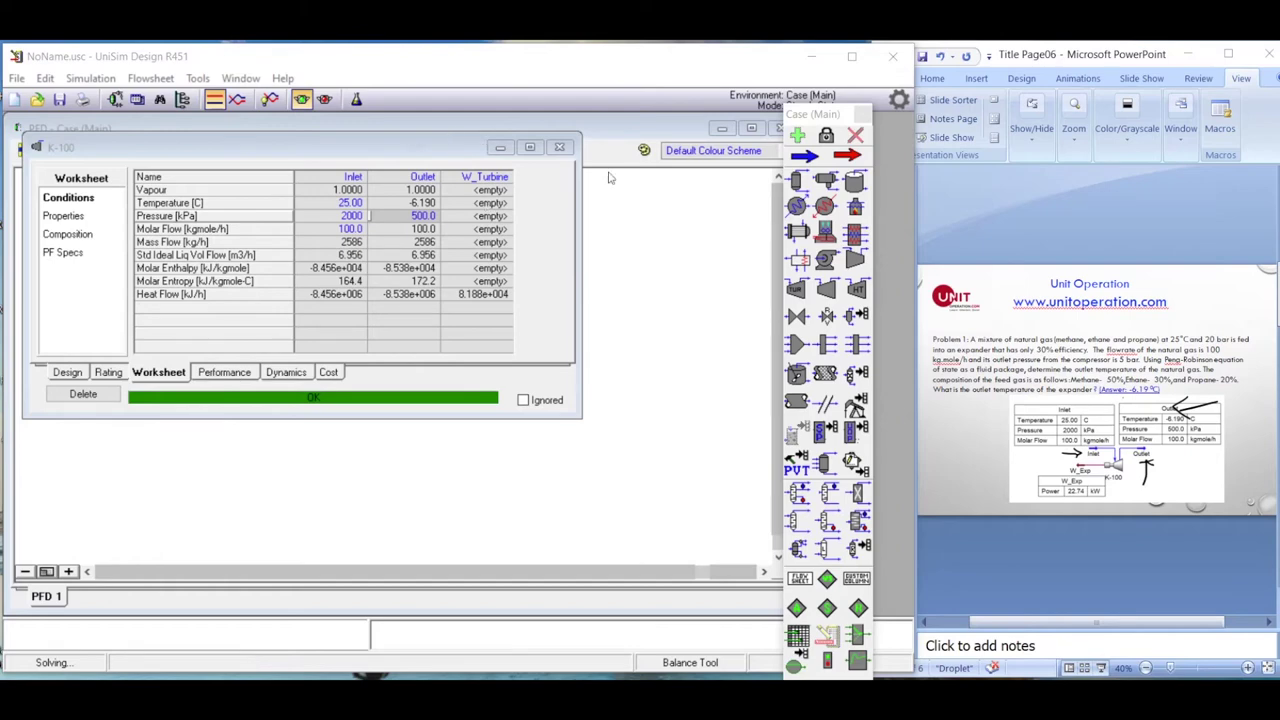
pyautogui.click(562, 150)
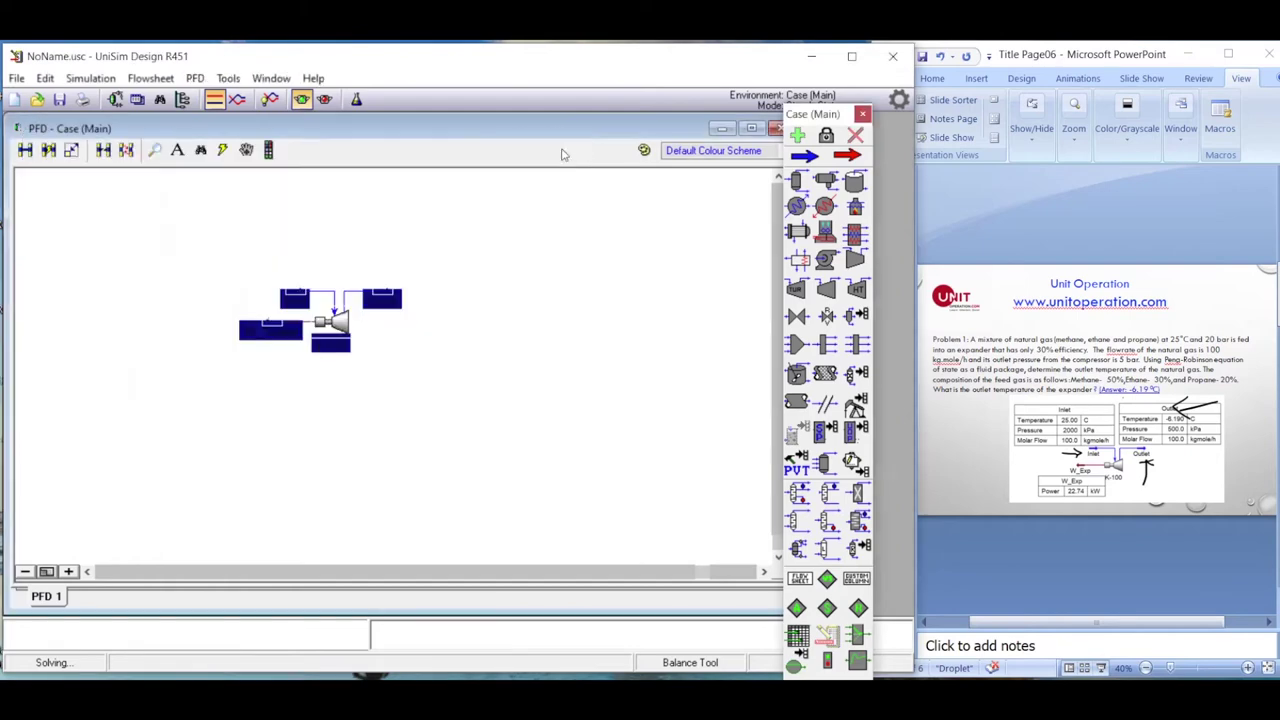
pyautogui.click(15, 99)
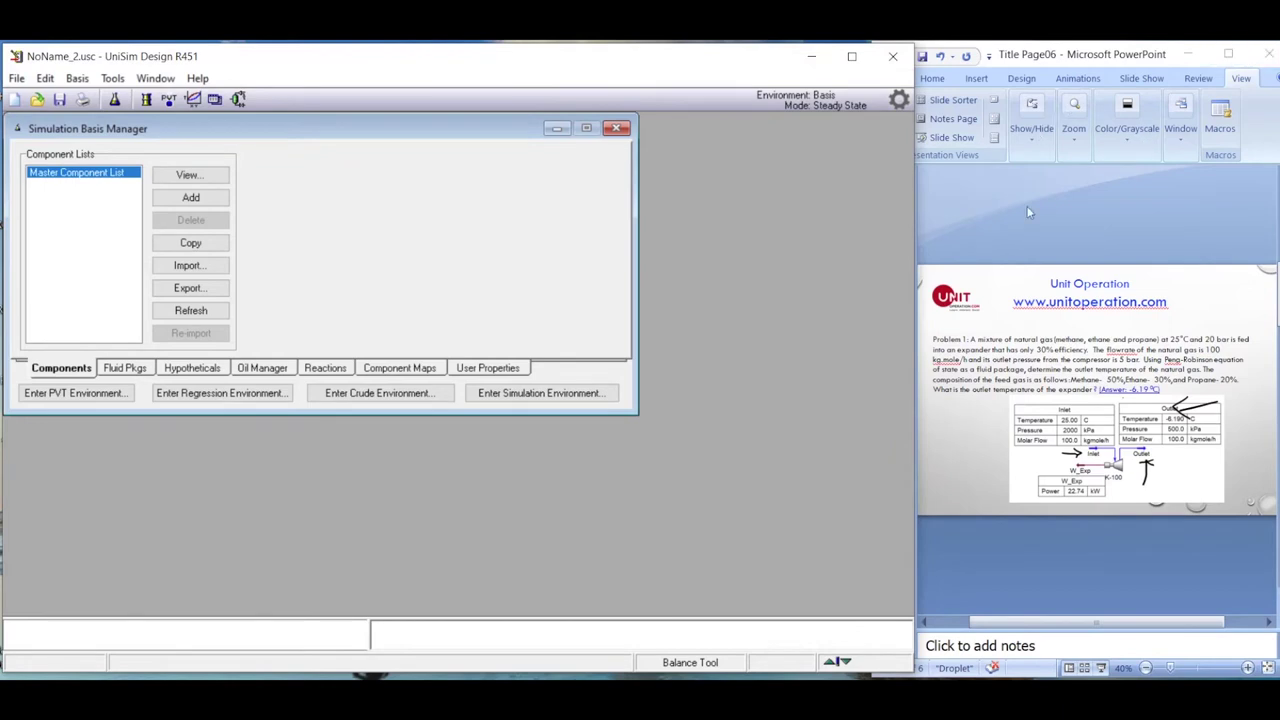
# - Switch to PowerPoint and read Problem 2 on slide 3, marking the inlet data, the 0.7 efficiency and the 1 bar outlet pressure
pyautogui.click(918, 211)
pyautogui.click(898, 230)
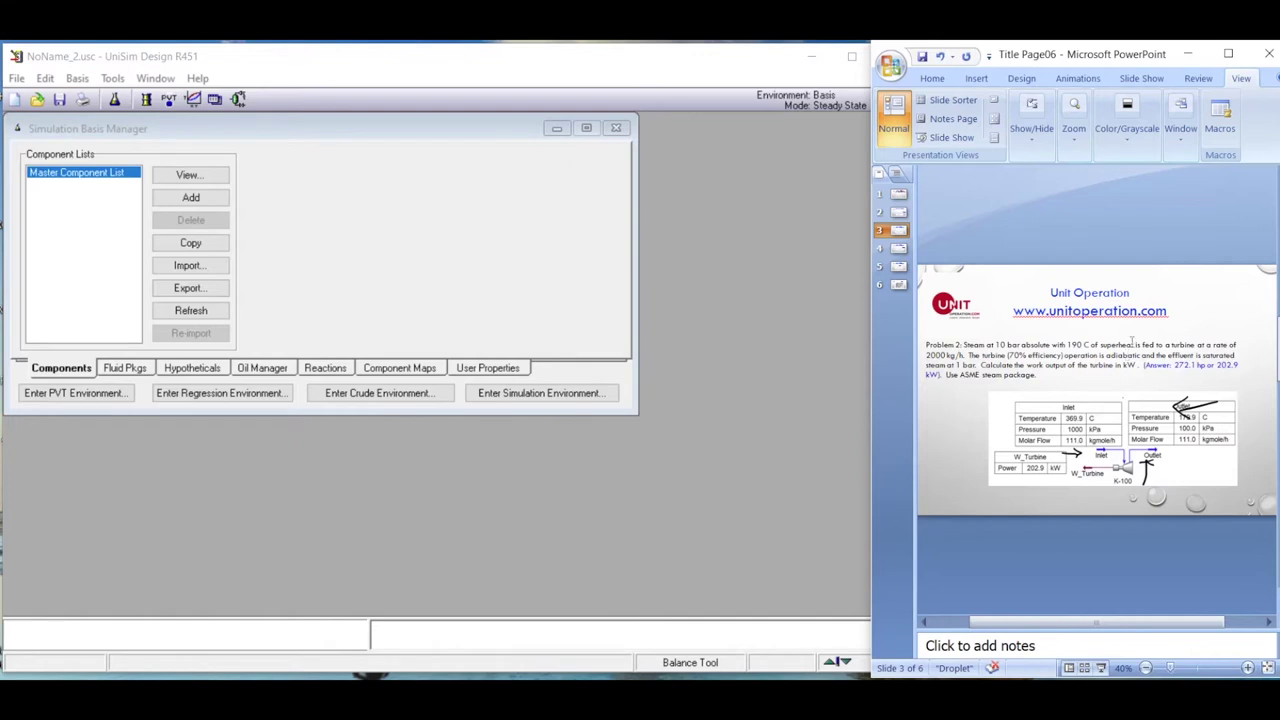
pyautogui.press('Escape')
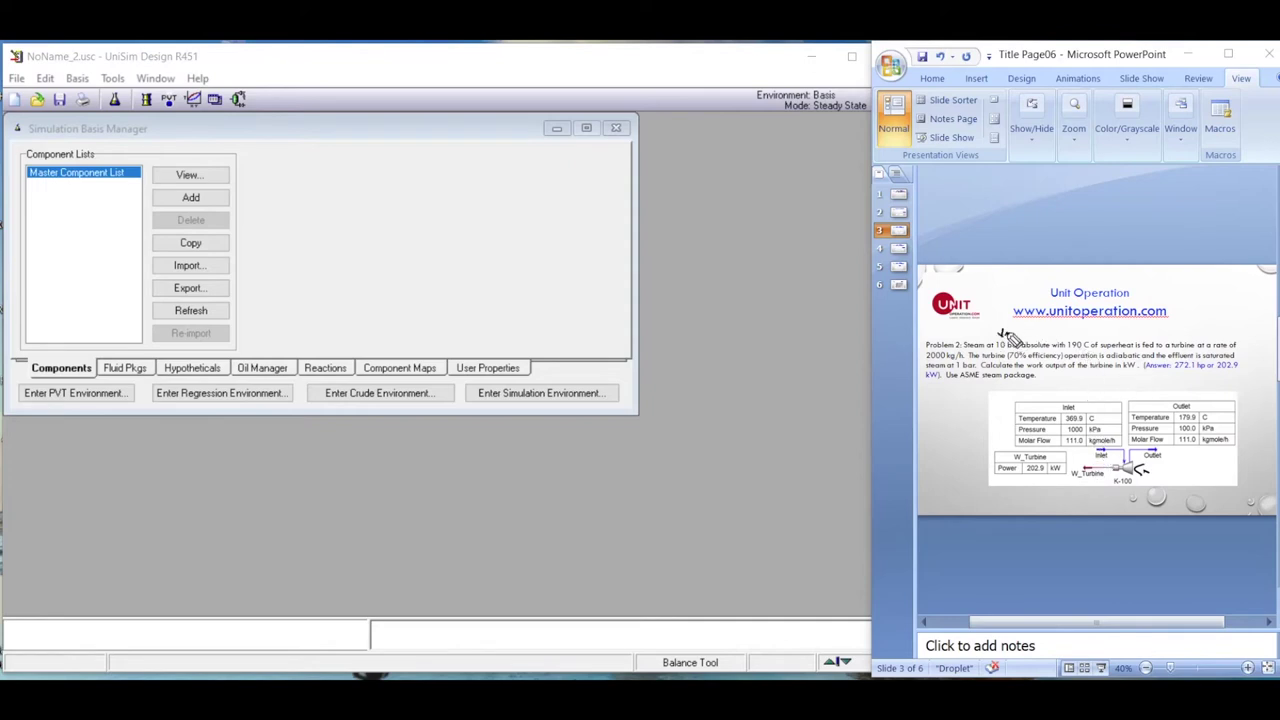
pyautogui.moveTo(1073, 331); pyautogui.dragTo(1124, 327)
pyautogui.moveTo(922, 355); pyautogui.dragTo(909, 366)
pyautogui.moveTo(1143, 478)
pyautogui.mouseDown()
pyautogui.moveTo(1177, 485)
pyautogui.moveTo(1236, 484)
pyautogui.mouseUp()
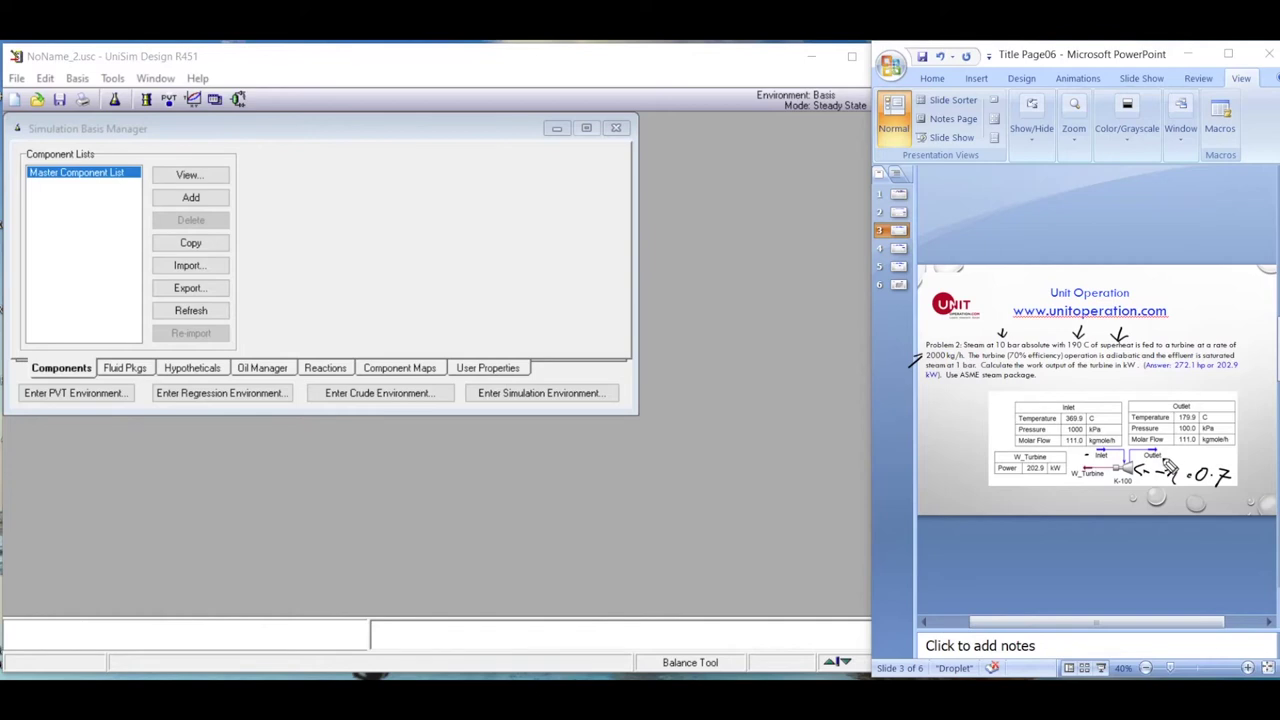
pyautogui.moveTo(1168, 462); pyautogui.dragTo(1230, 462)
# - Switch to UniSim Design and add H2O to the Master Component List
pyautogui.click(423, 223)
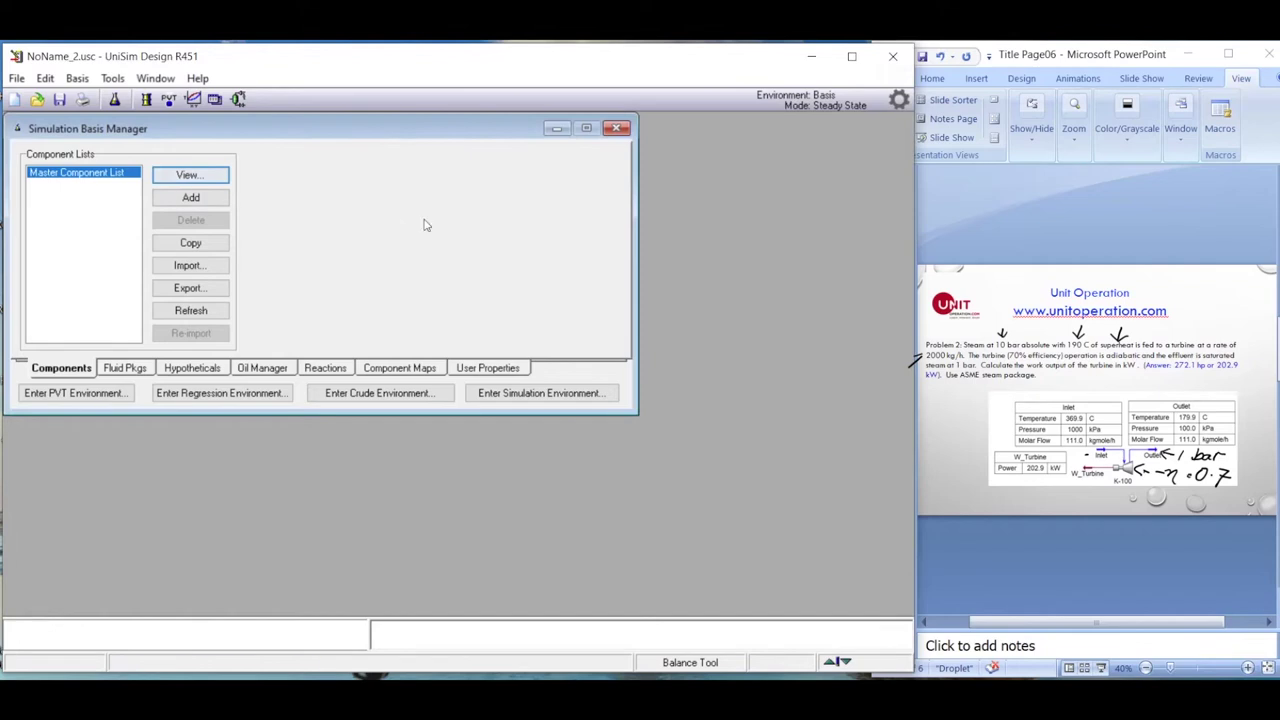
pyautogui.click(190, 176)
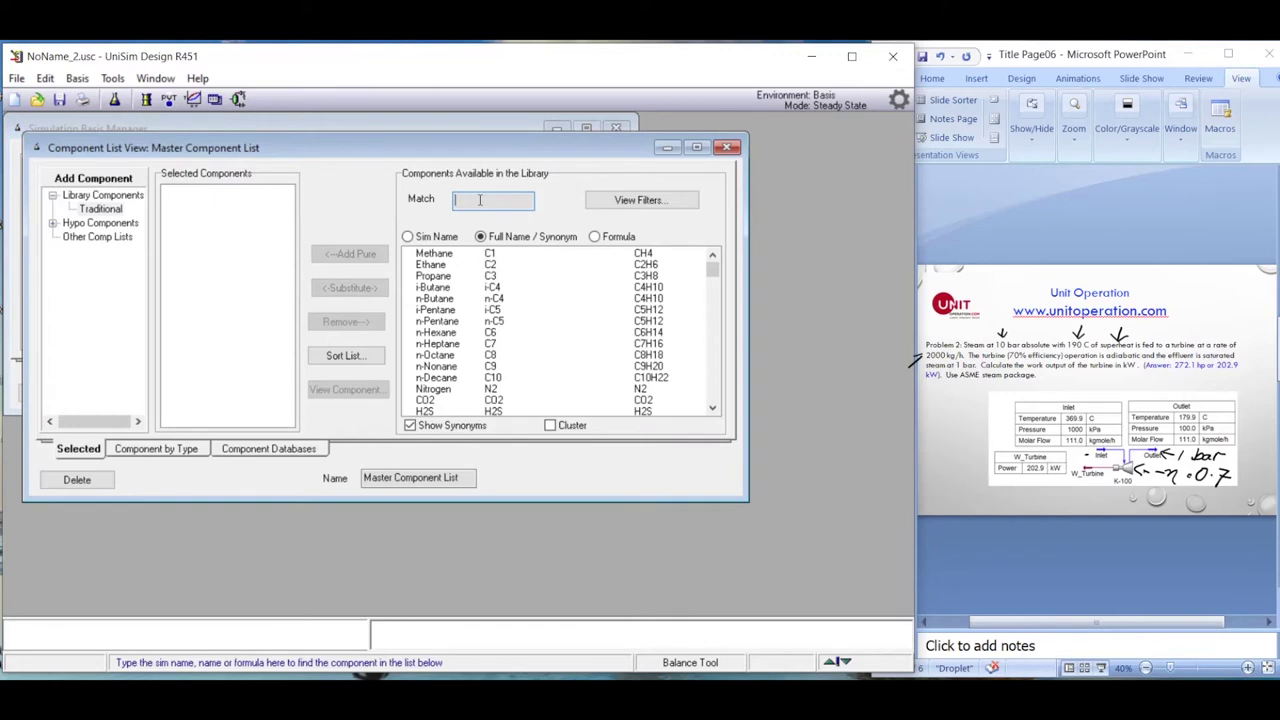
pyautogui.write('h2o')
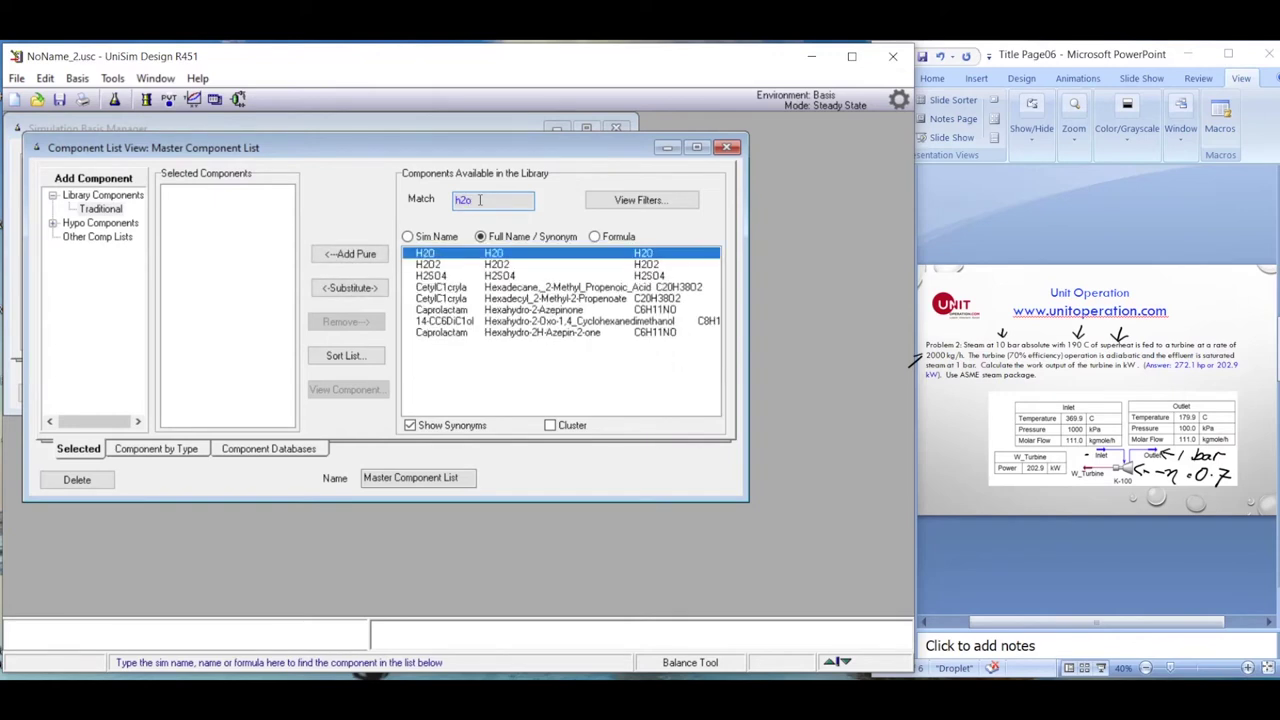
pyautogui.press('Return')
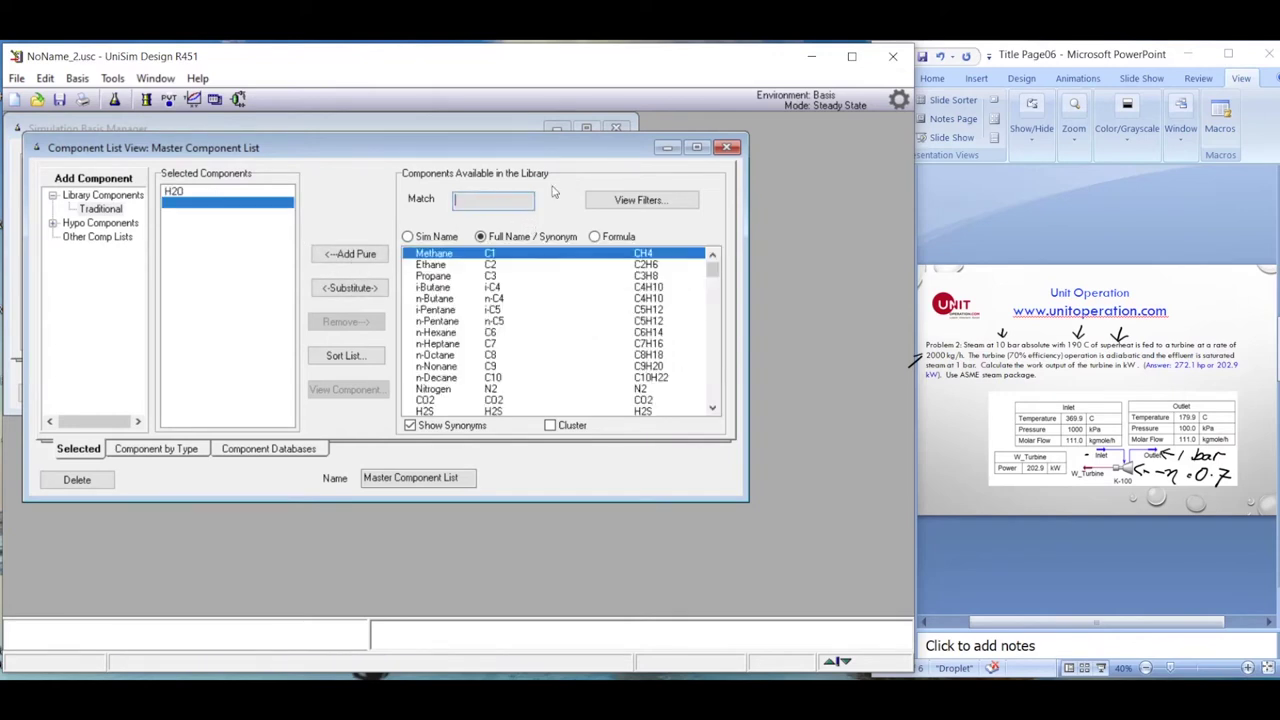
pyautogui.click(728, 148)
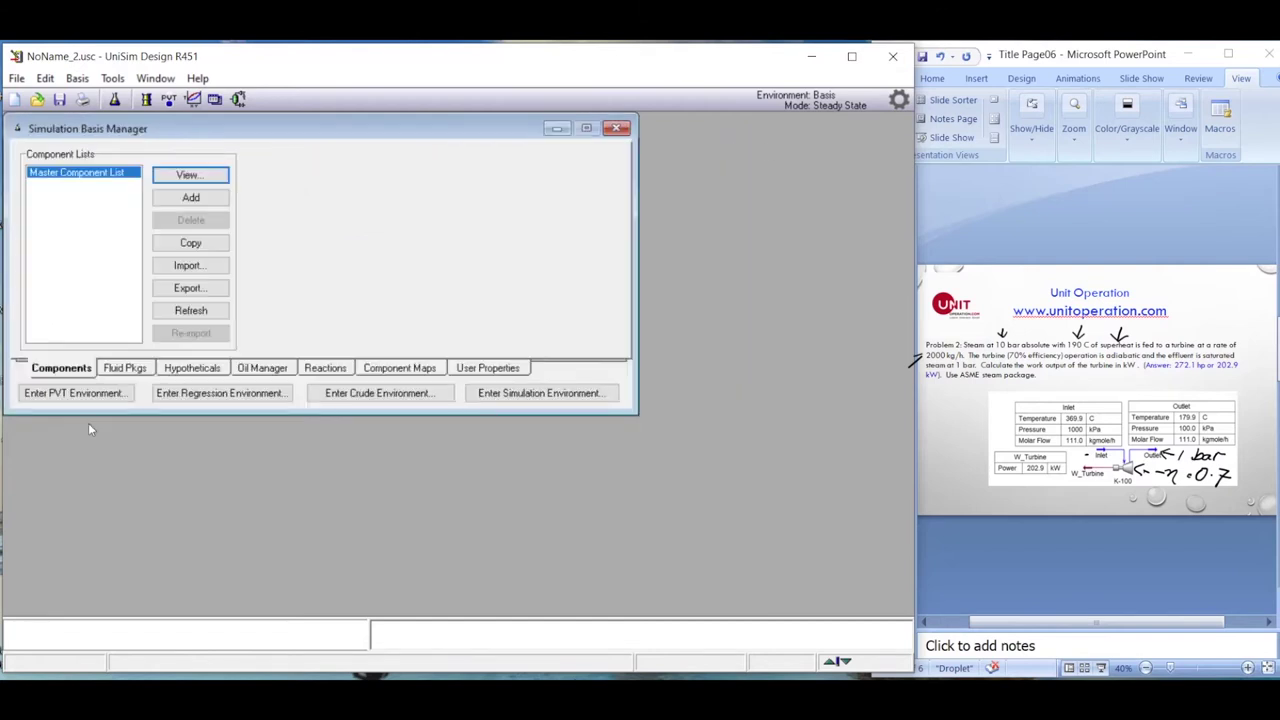
# - Add a fluid package using the ASME Steam property package and enter the simulation environment
pyautogui.click(128, 369)
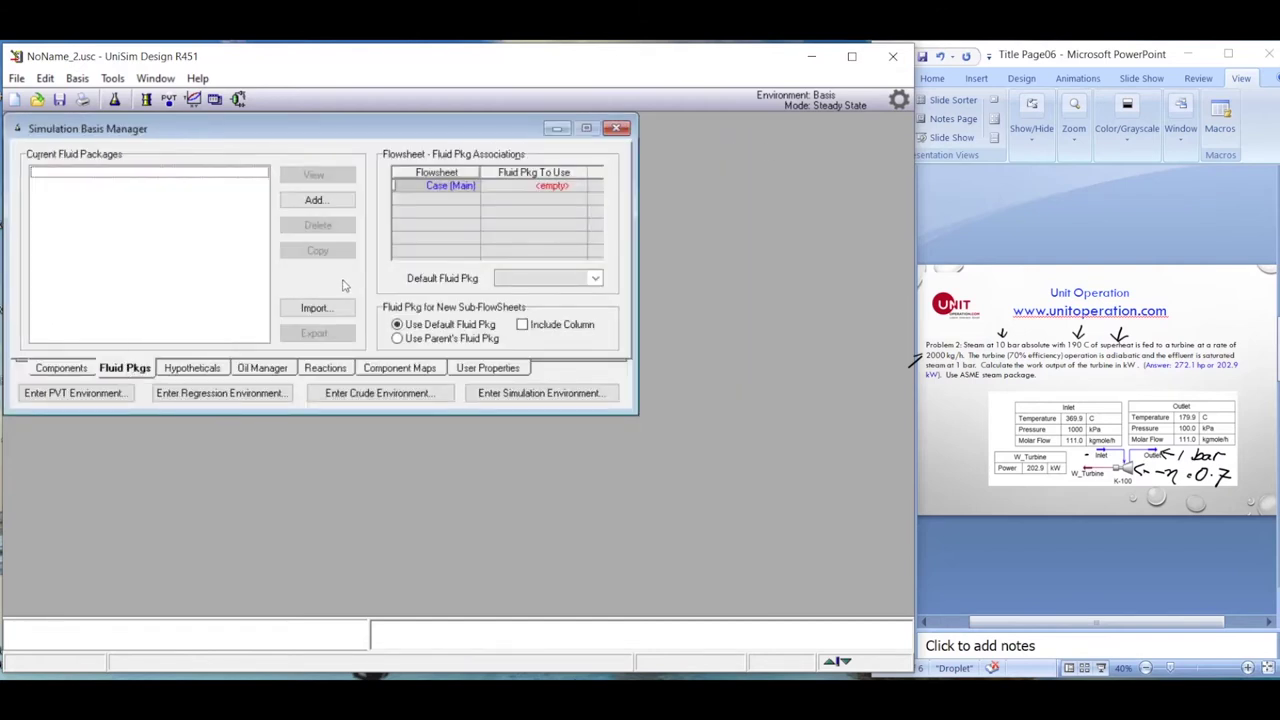
pyautogui.click(316, 200)
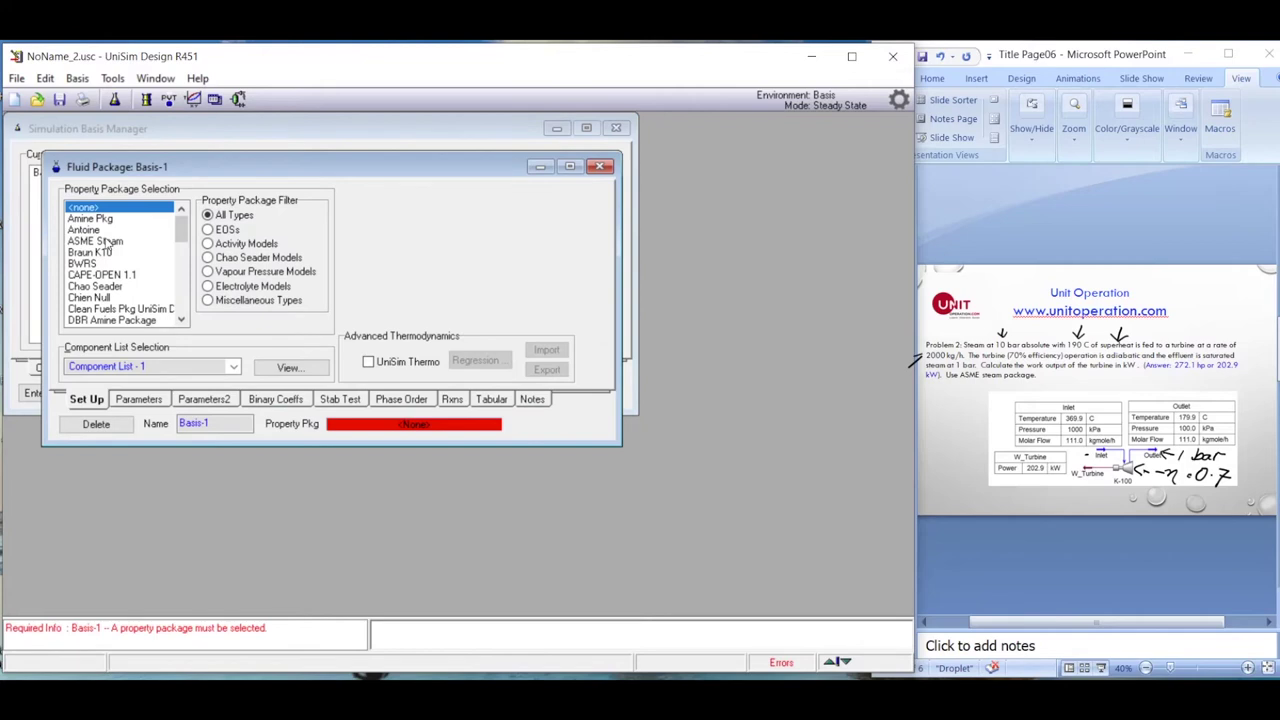
pyautogui.click(108, 242)
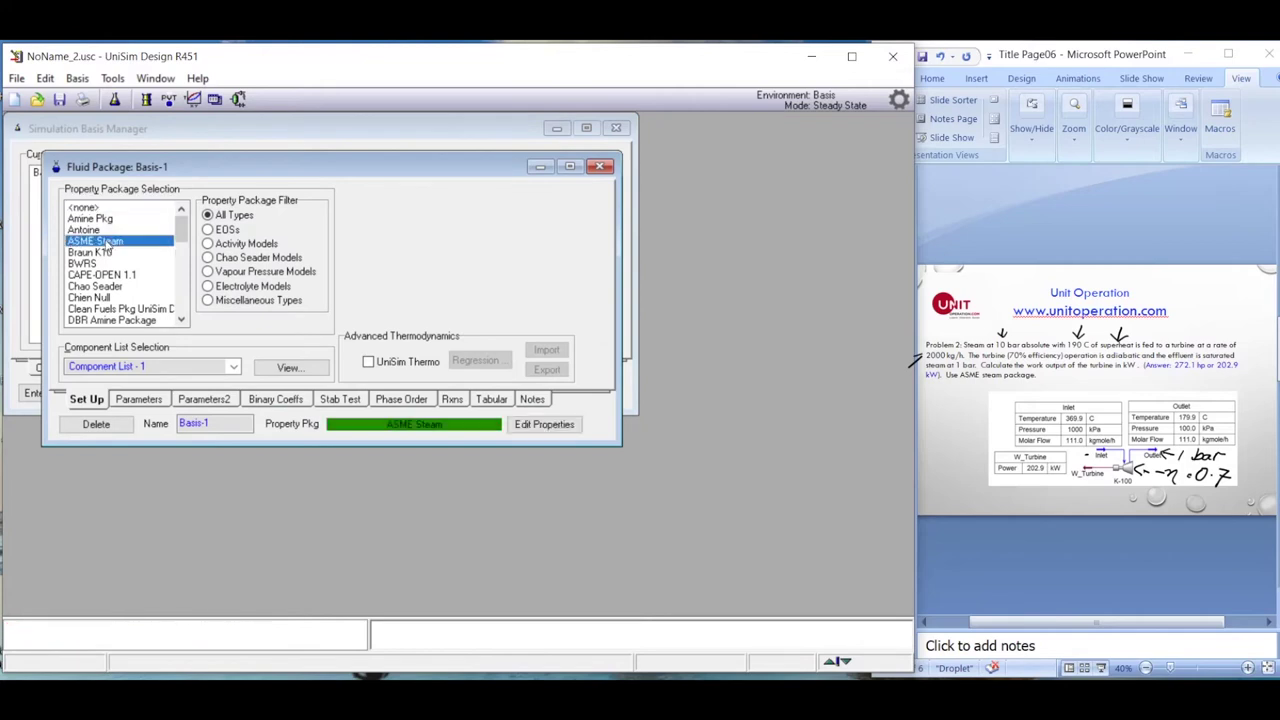
pyautogui.click(601, 168)
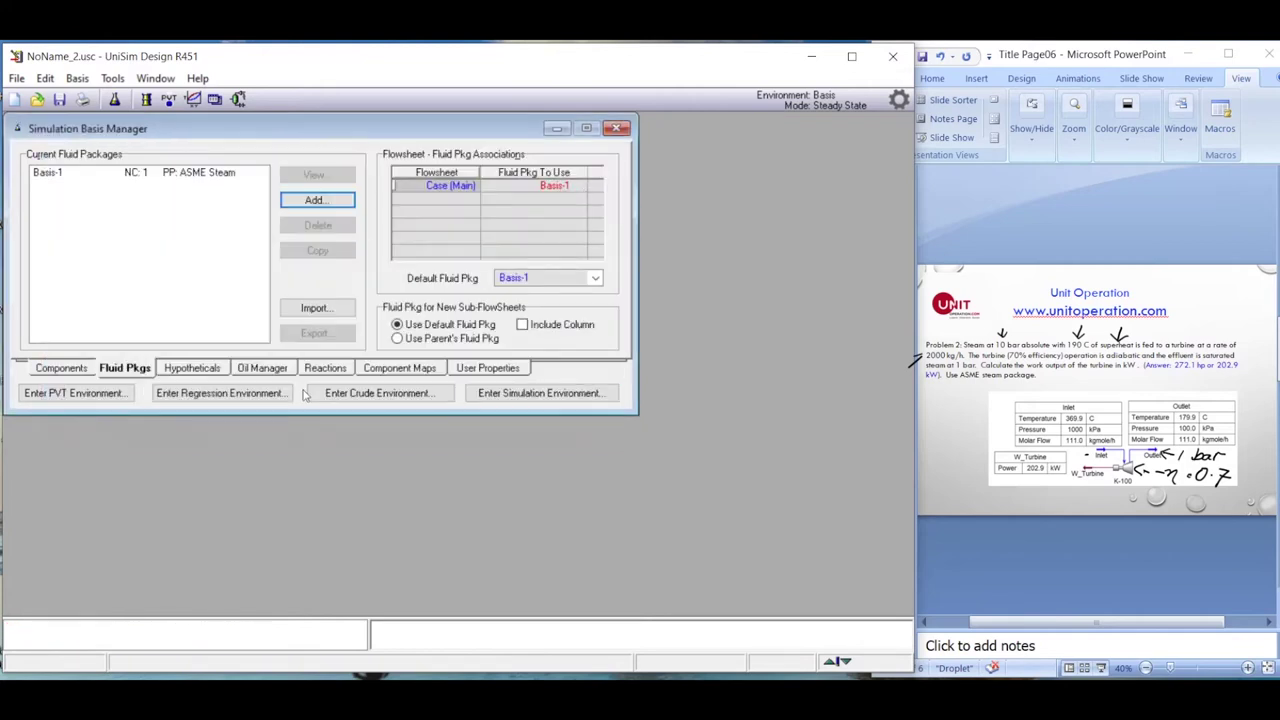
pyautogui.click(560, 394)
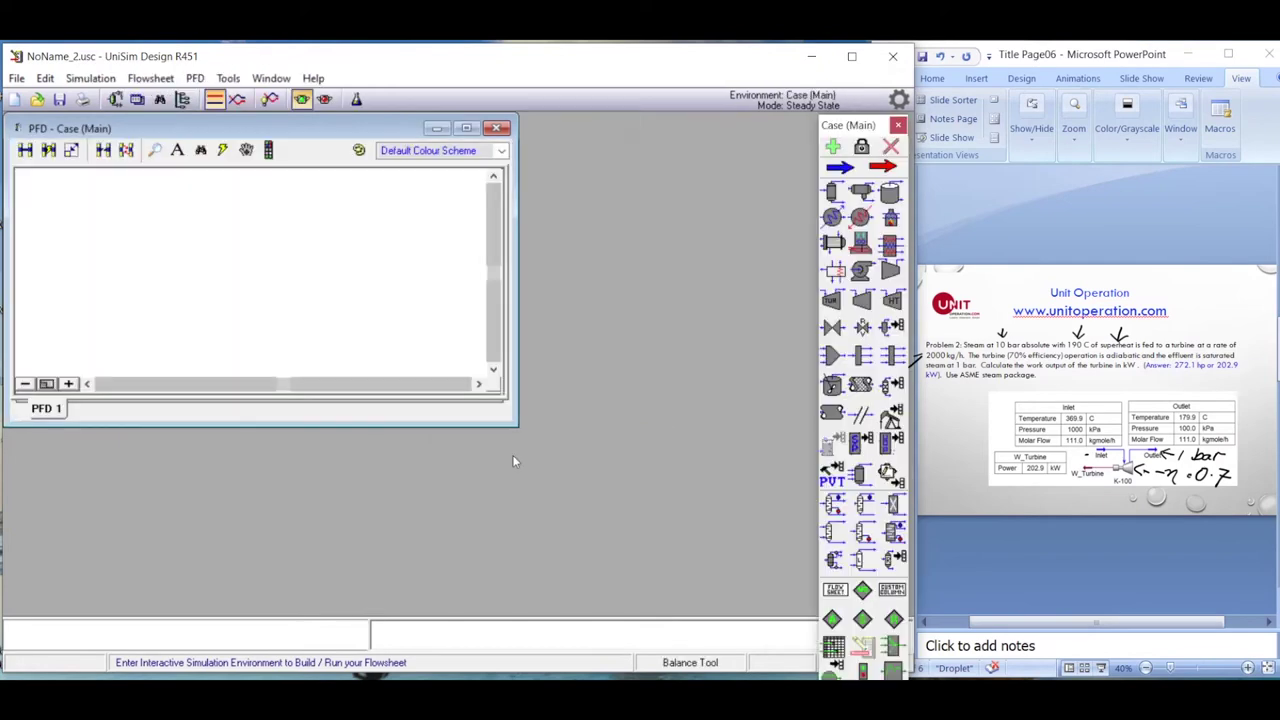
# - Add an expander to the enlarged flowsheet and connect it to inlet stream Inlet, outlet stream Outlet and energy stream W_Turbine
pyautogui.moveTo(513, 423); pyautogui.dragTo(812, 612)
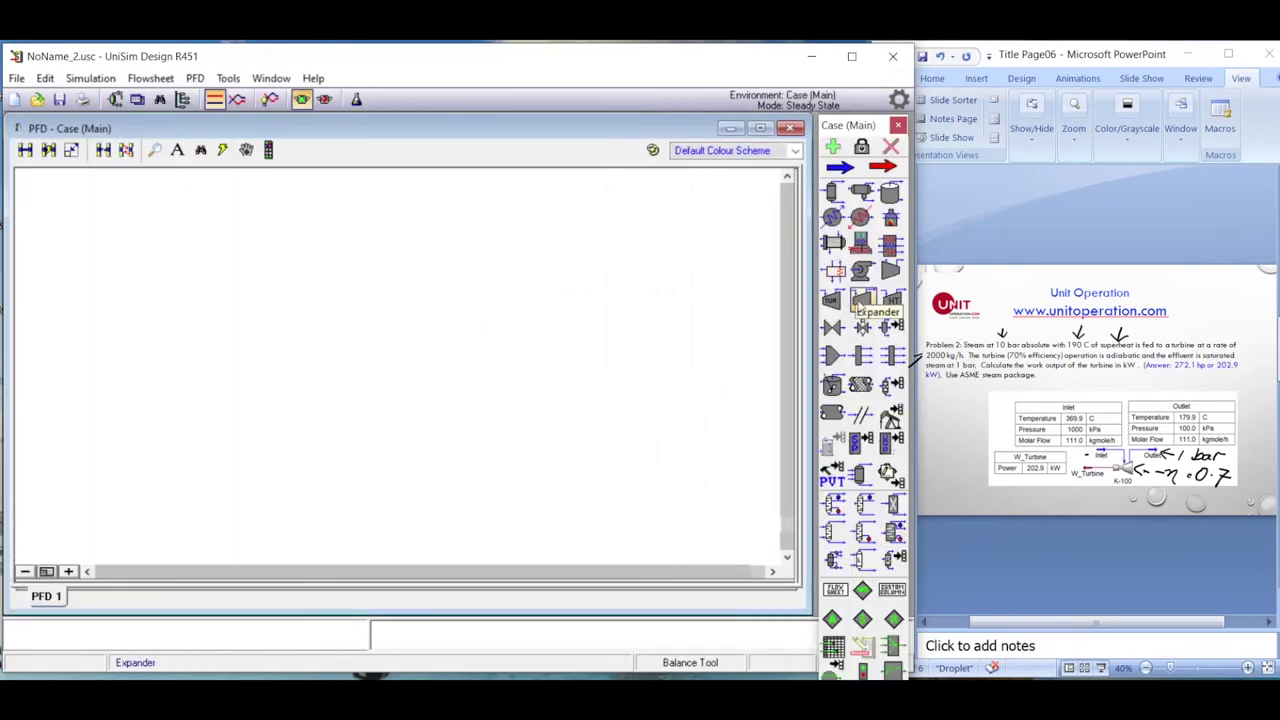
pyautogui.moveTo(862, 300); pyautogui.dragTo(295, 340)
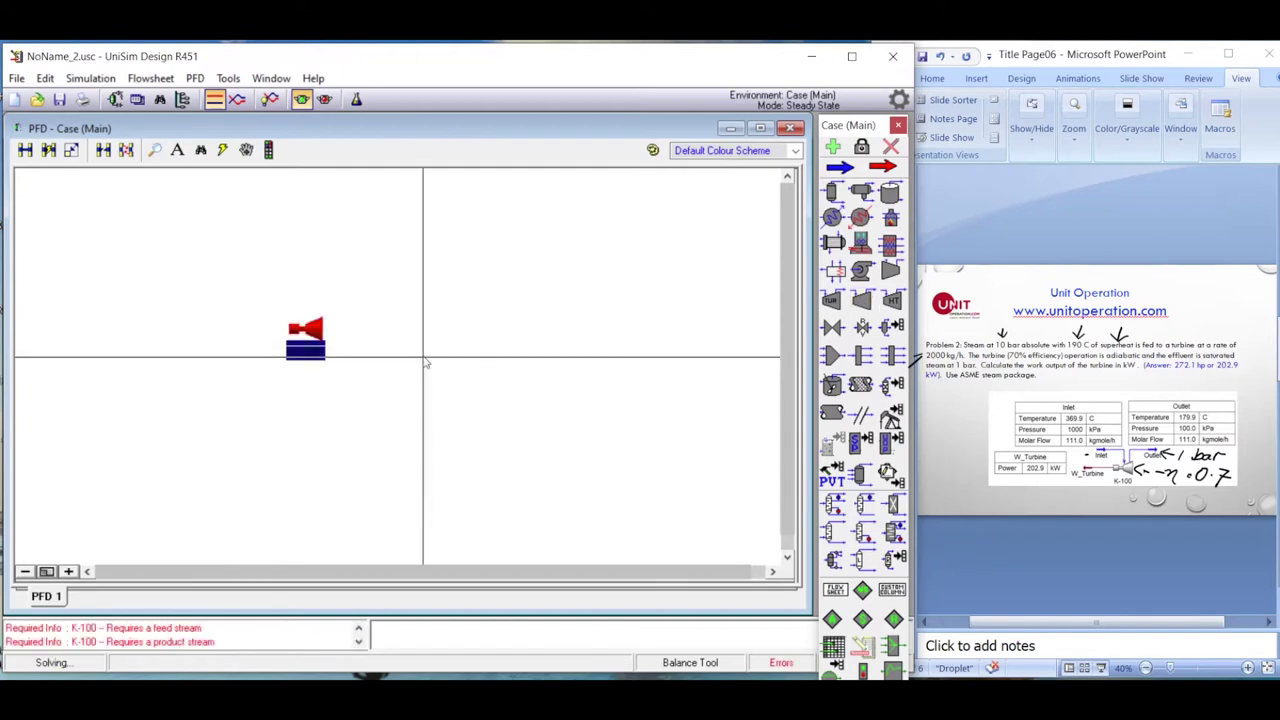
pyautogui.doubleClick(305, 330)
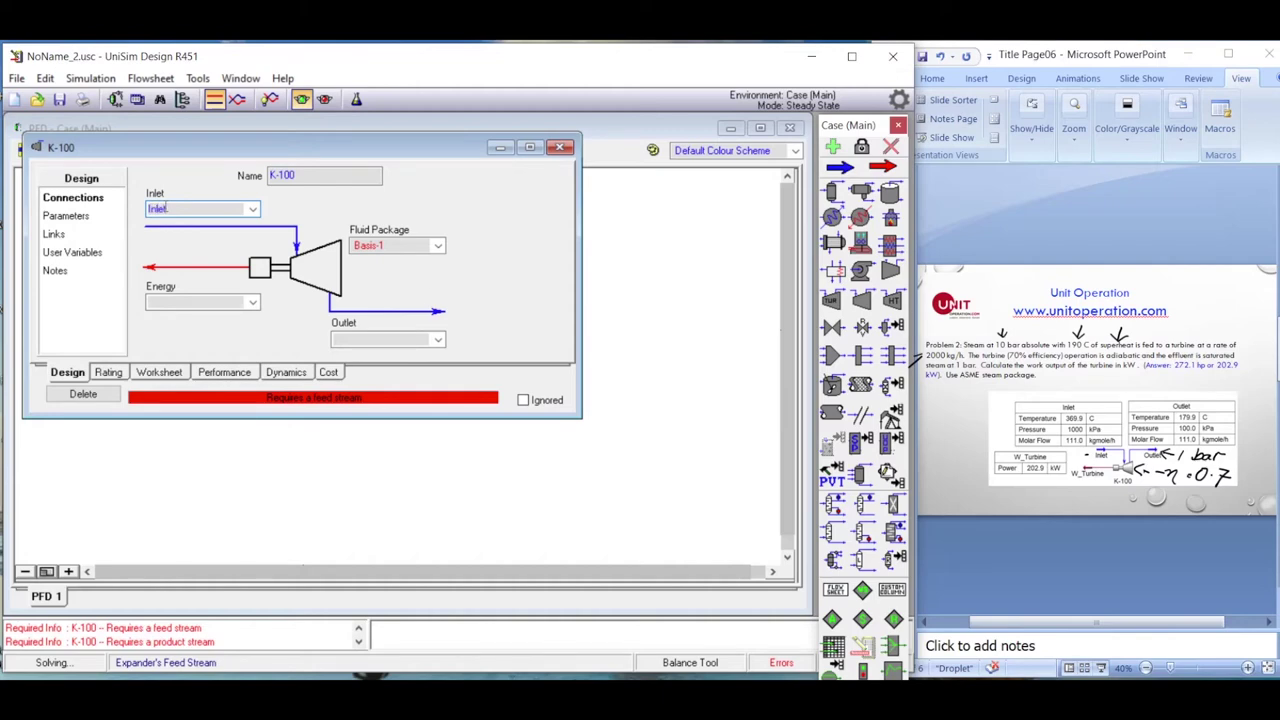
pyautogui.press('Return')
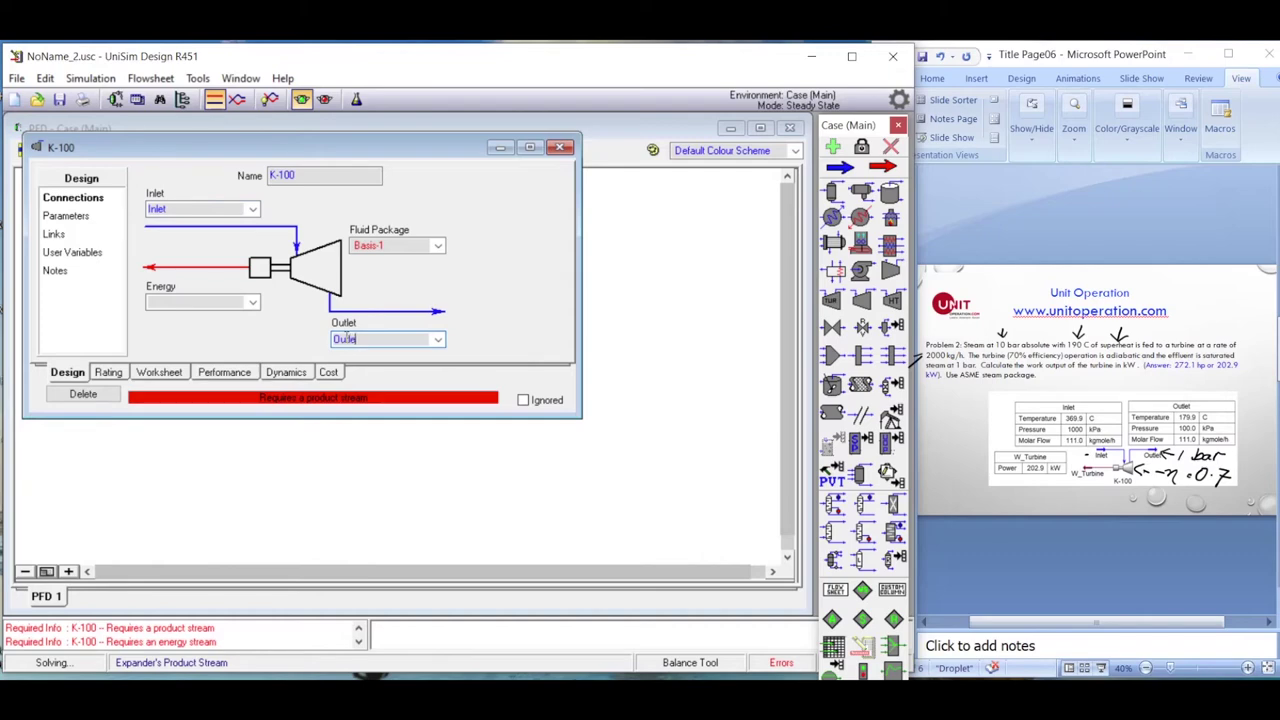
pyautogui.press('Return')
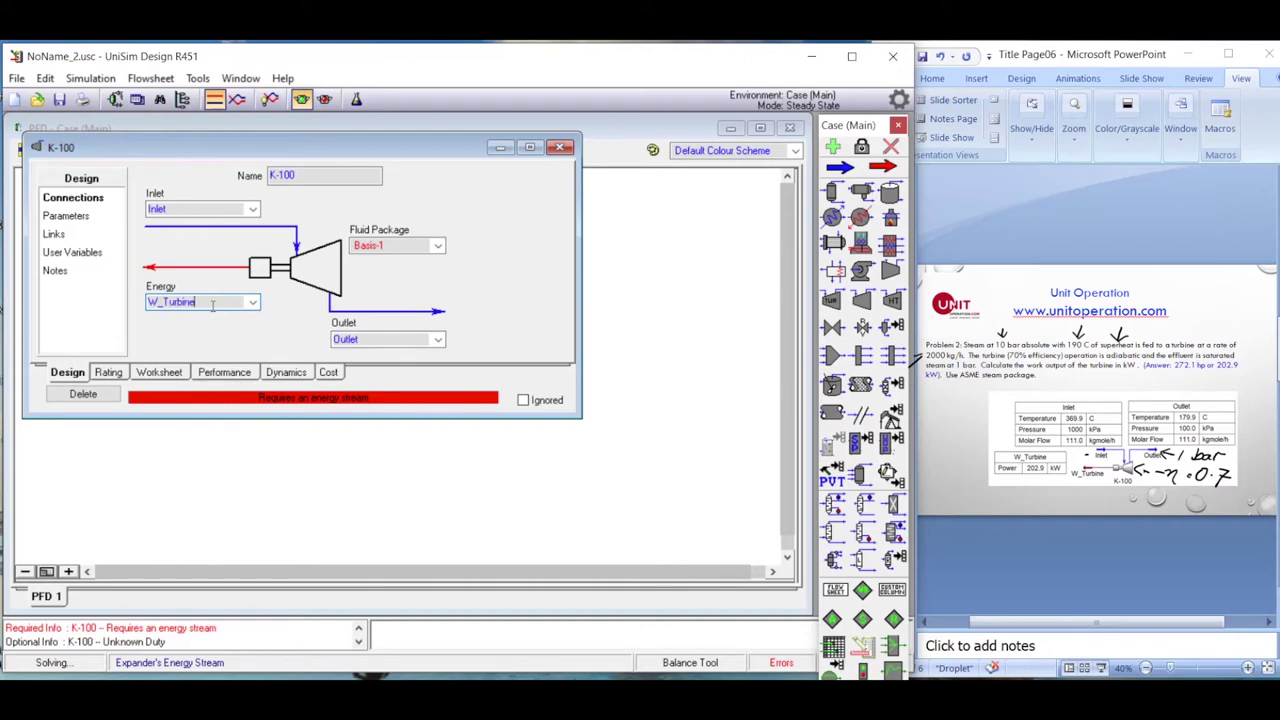
pyautogui.press('Return')
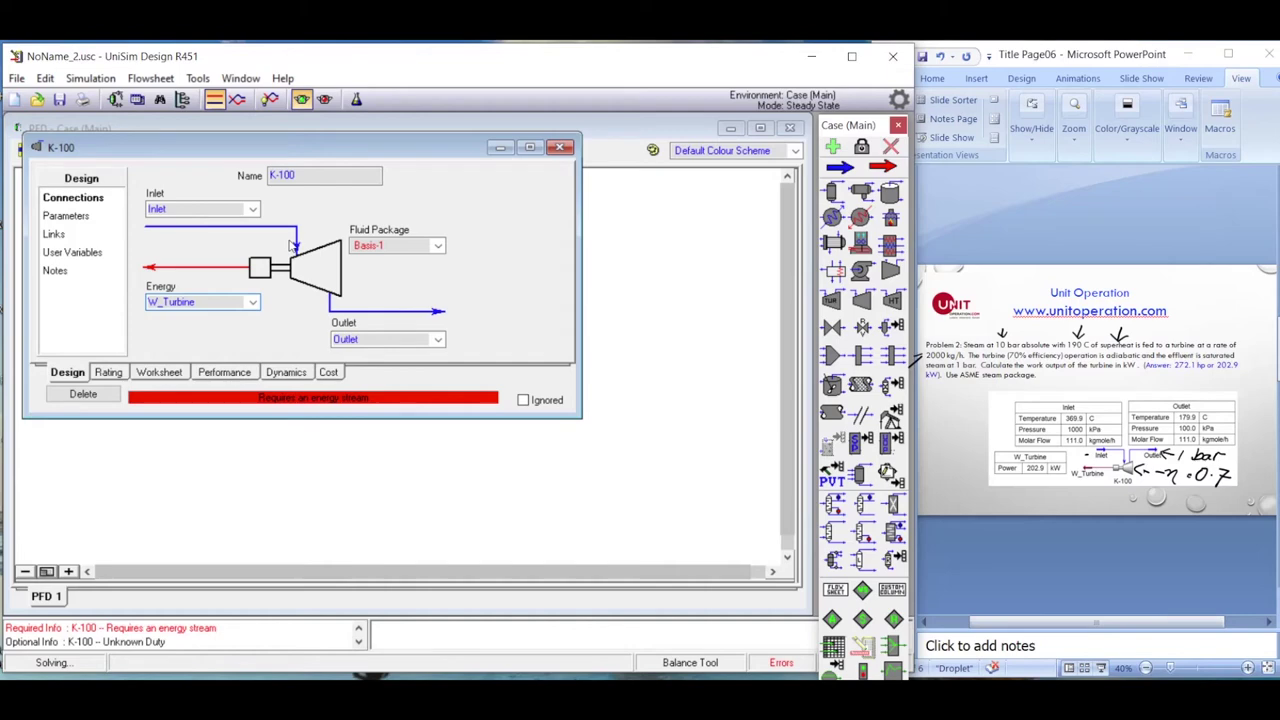
# - Set the expander's adiabatic efficiency to 70 in its design parameters
pyautogui.click(60, 217)
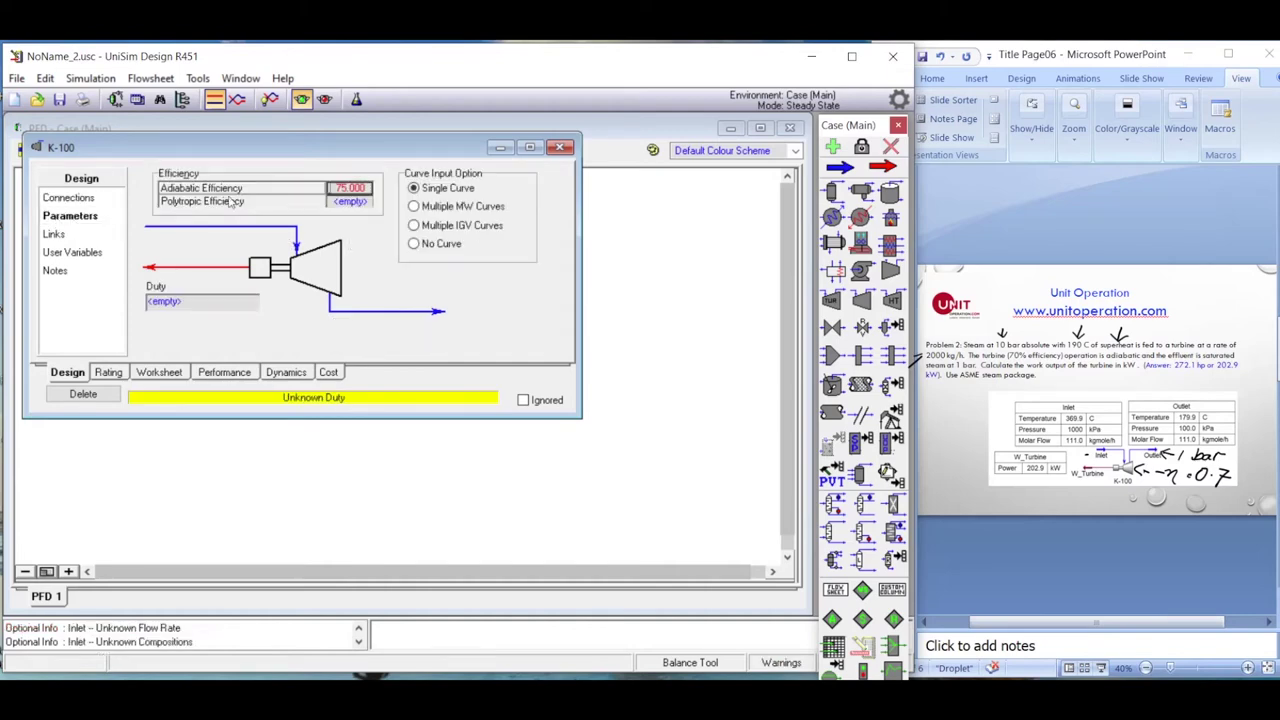
pyautogui.click(366, 191)
pyautogui.write('70')
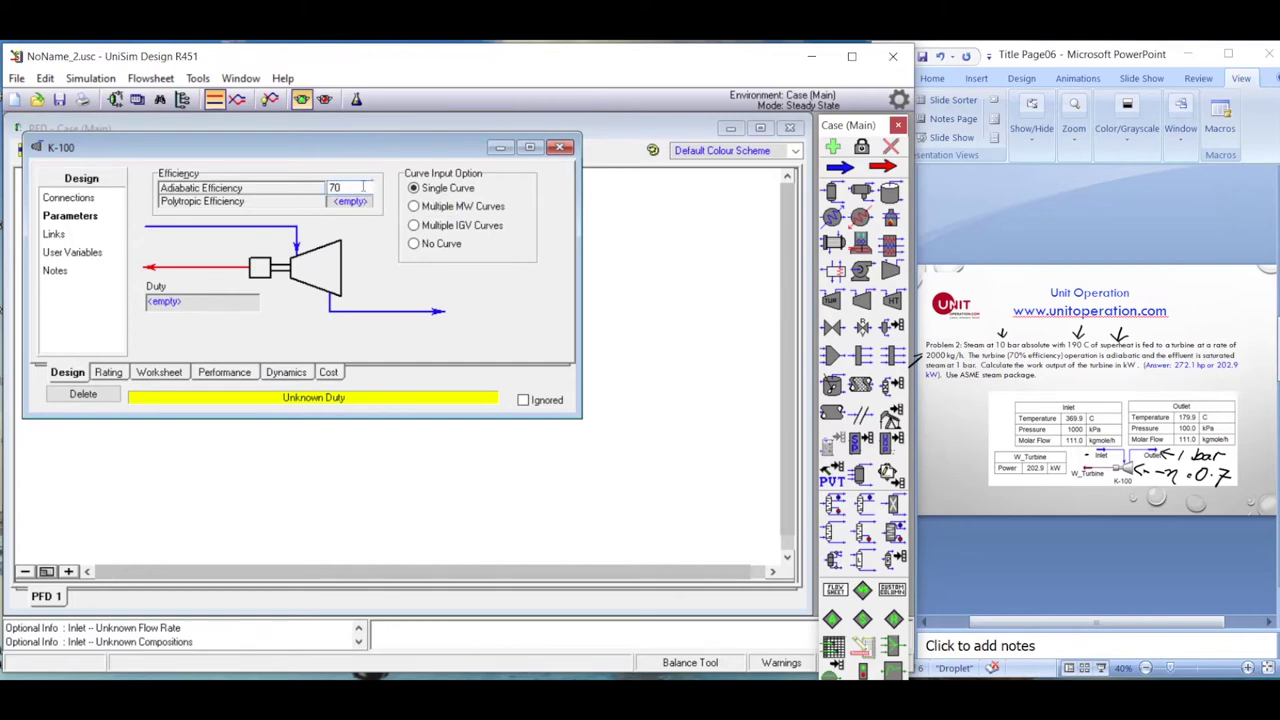
pyautogui.press('Return')
# - Set the Inlet stream's H2O mole fraction to 1 in the expander's worksheet composition
pyautogui.click(170, 372)
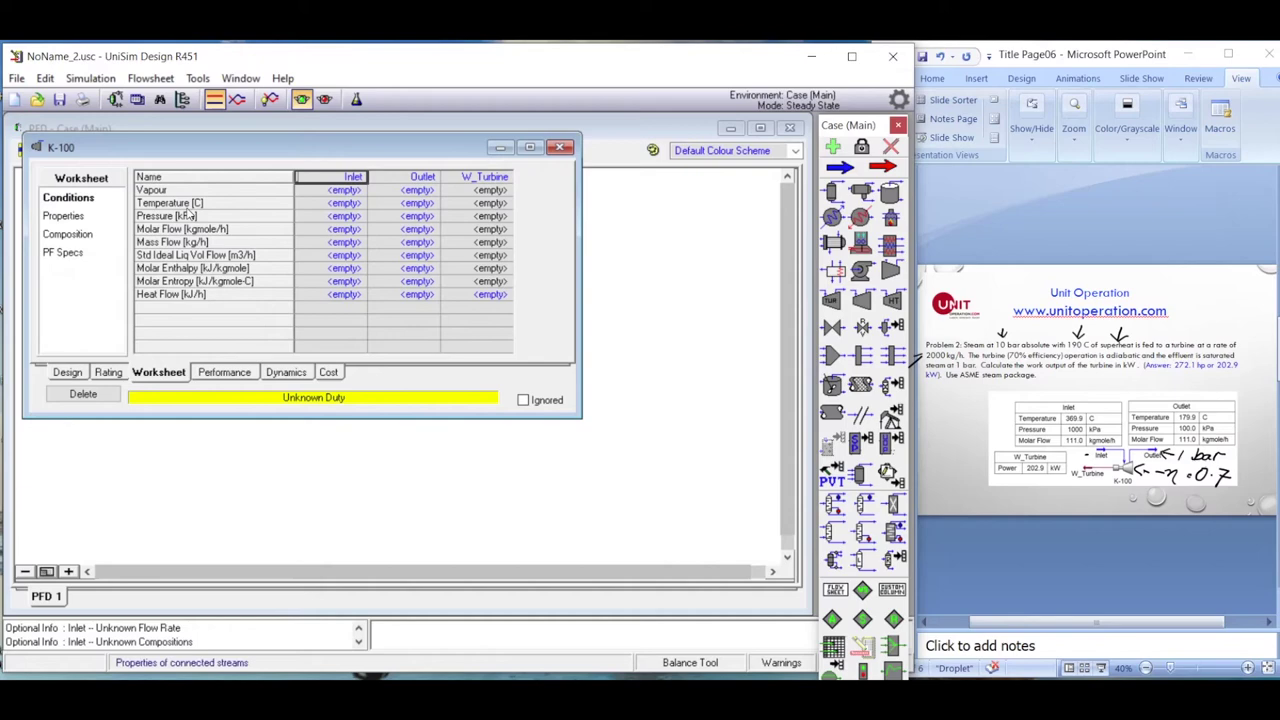
pyautogui.click(68, 234)
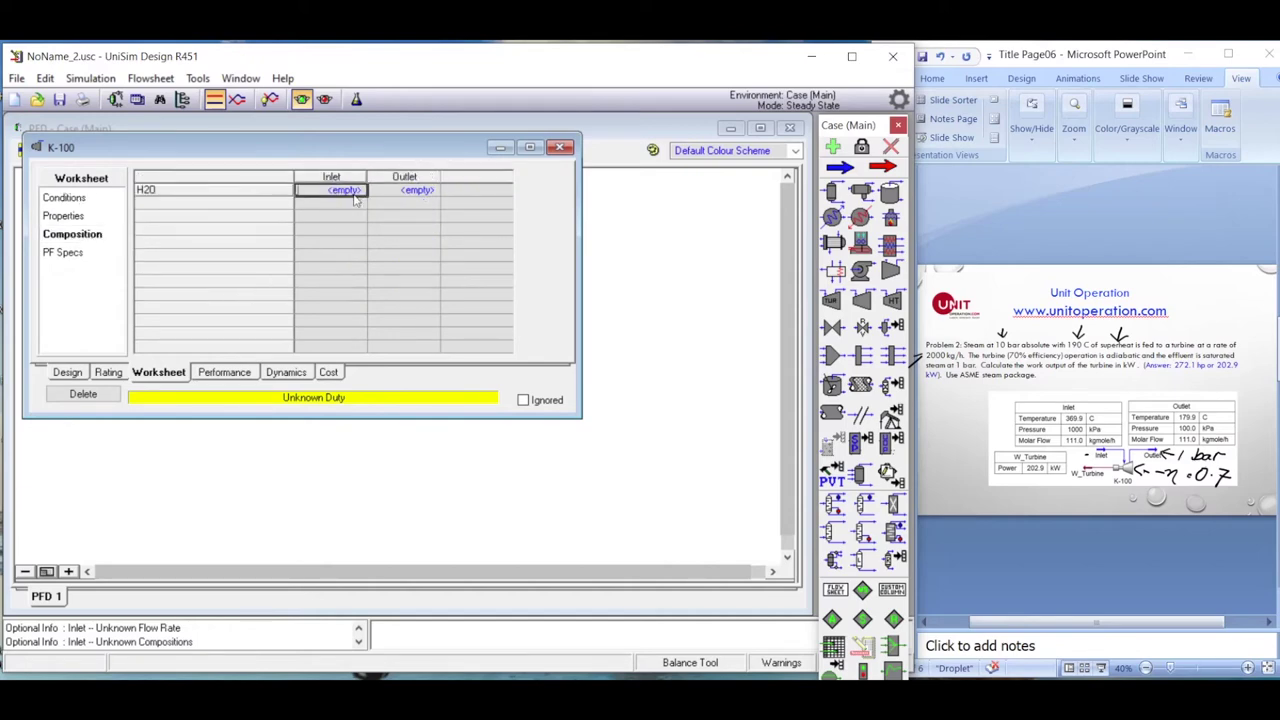
pyautogui.write('1')
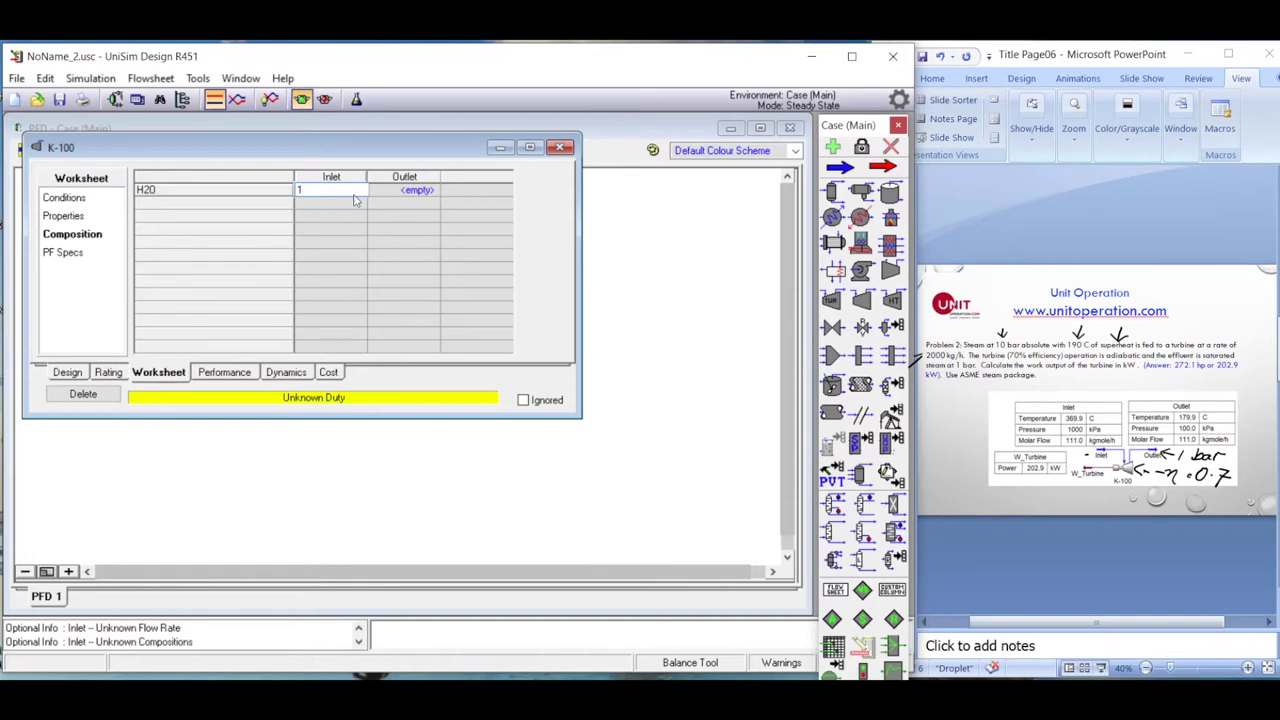
pyautogui.press('Return')
pyautogui.press('Return')
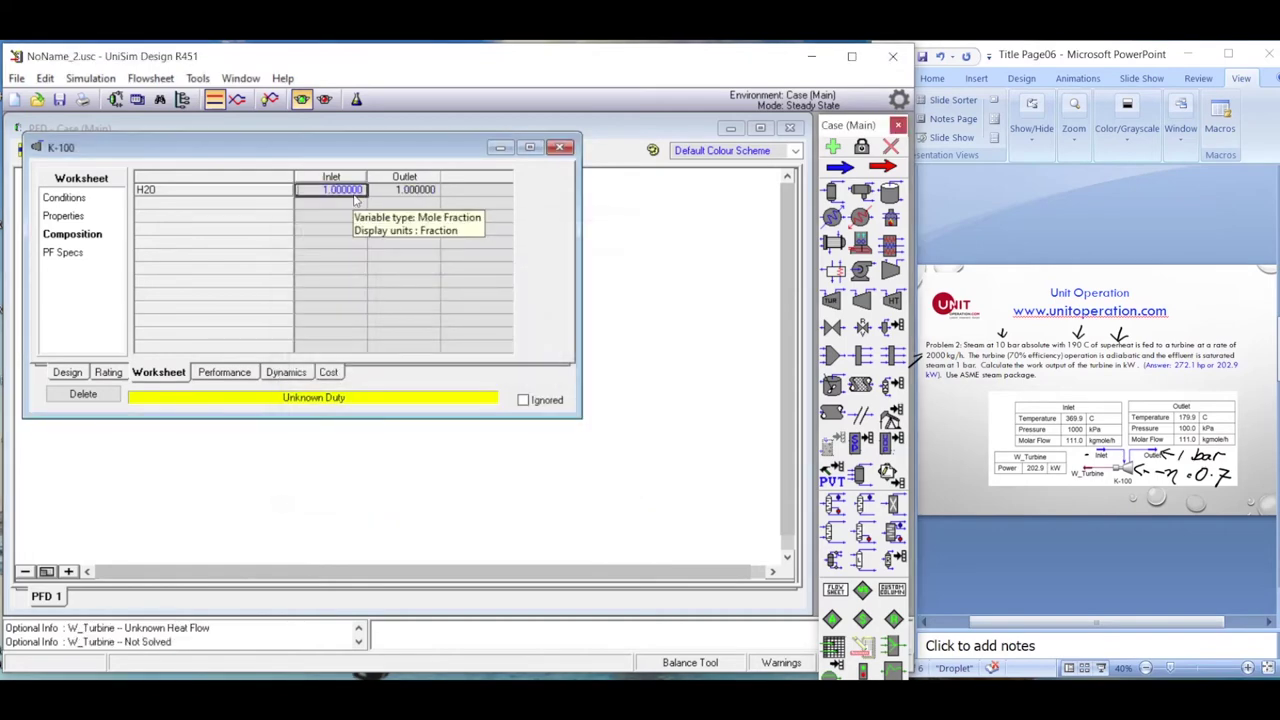
# - Set the Inlet stream's mass flow to 2000 kg/h in the expander's worksheet conditions
pyautogui.click(70, 199)
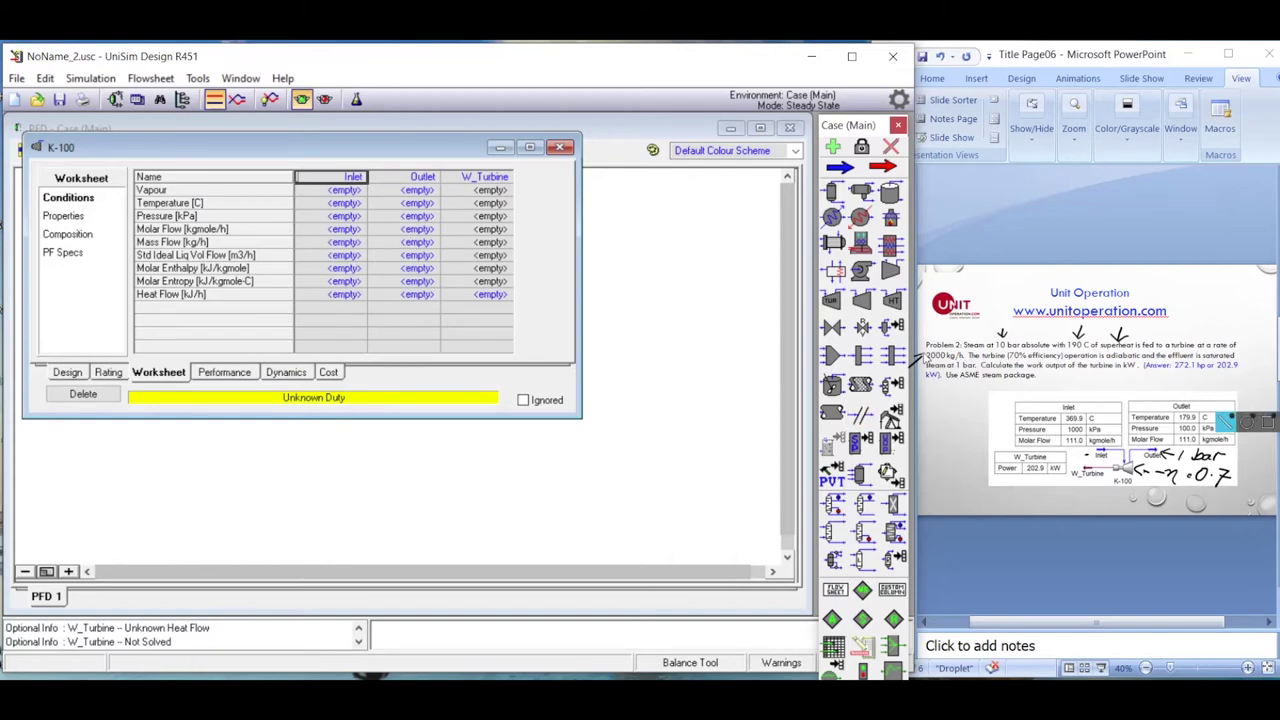
pyautogui.click(330, 246)
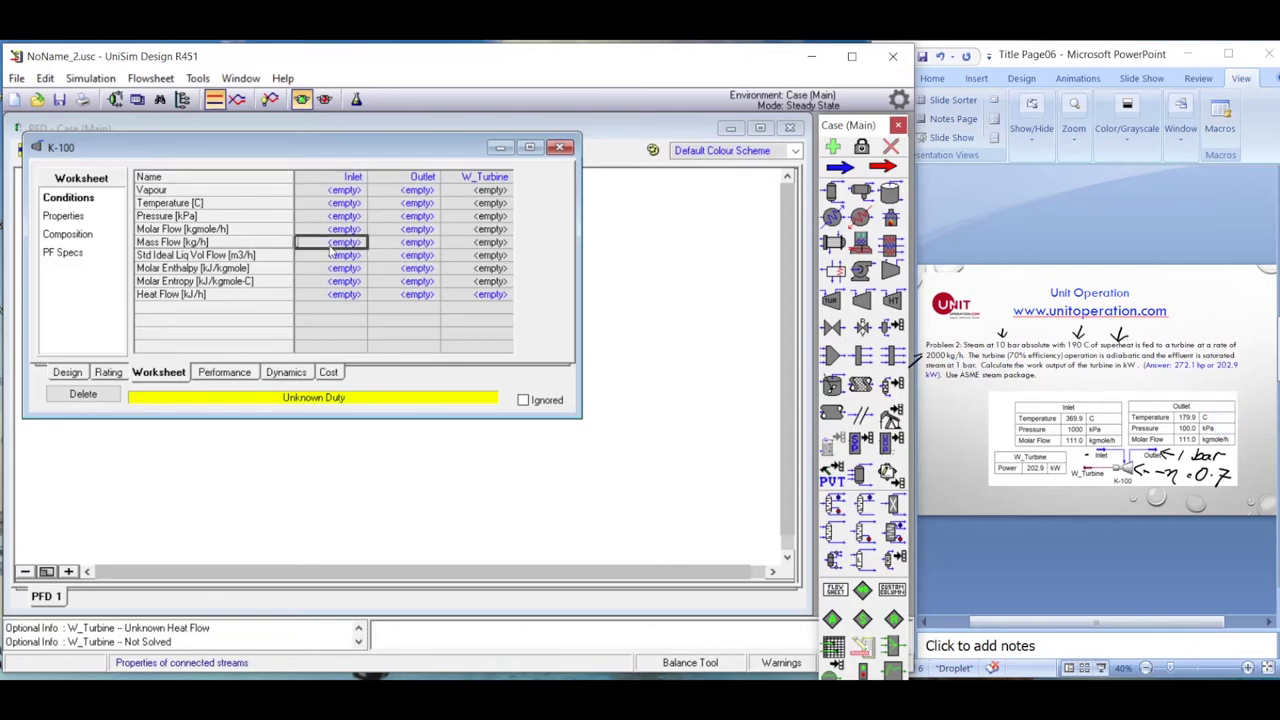
pyautogui.write('20')
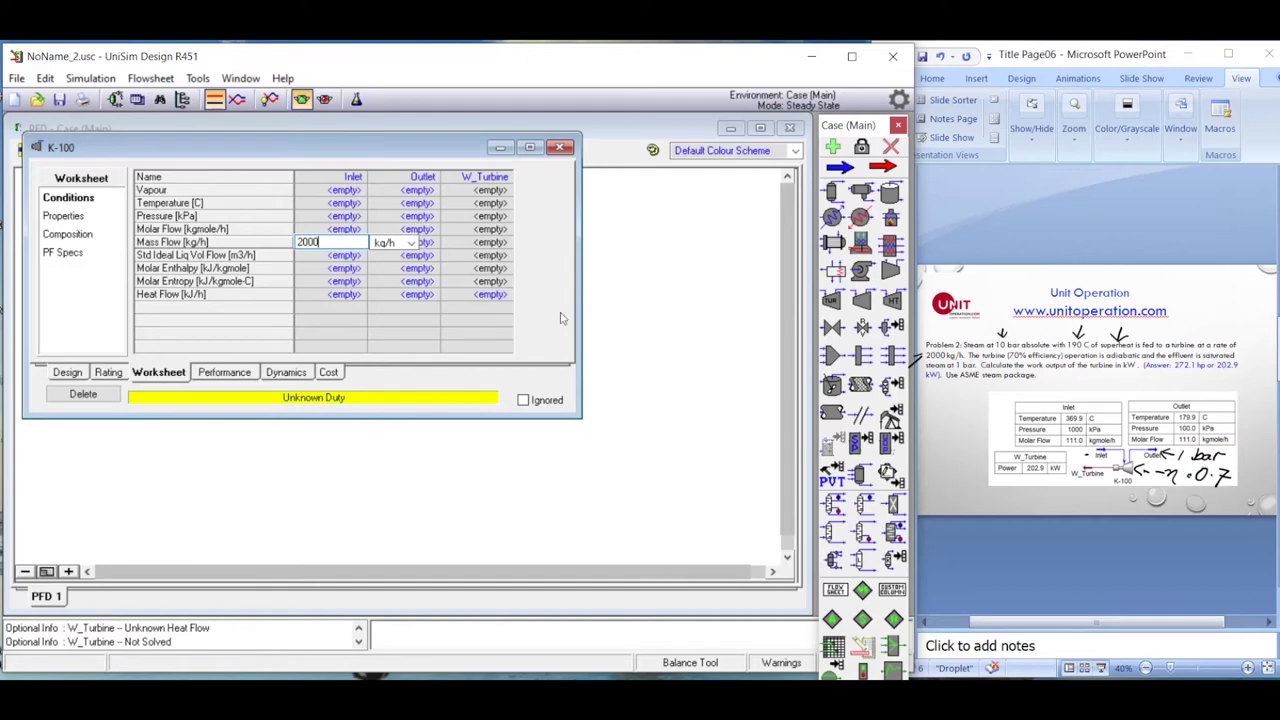
pyautogui.write('00')
pyautogui.press('Return')
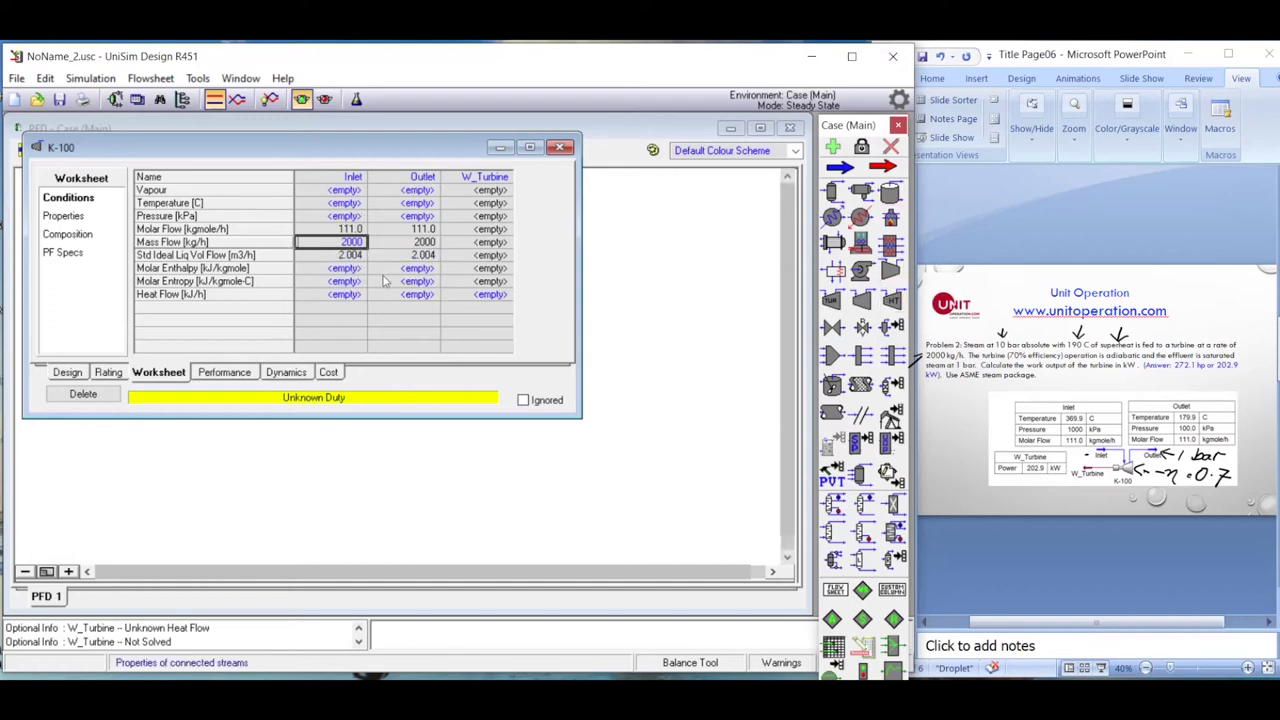
# - Set the Inlet stream's pressure to 10 bar
pyautogui.click(347, 216)
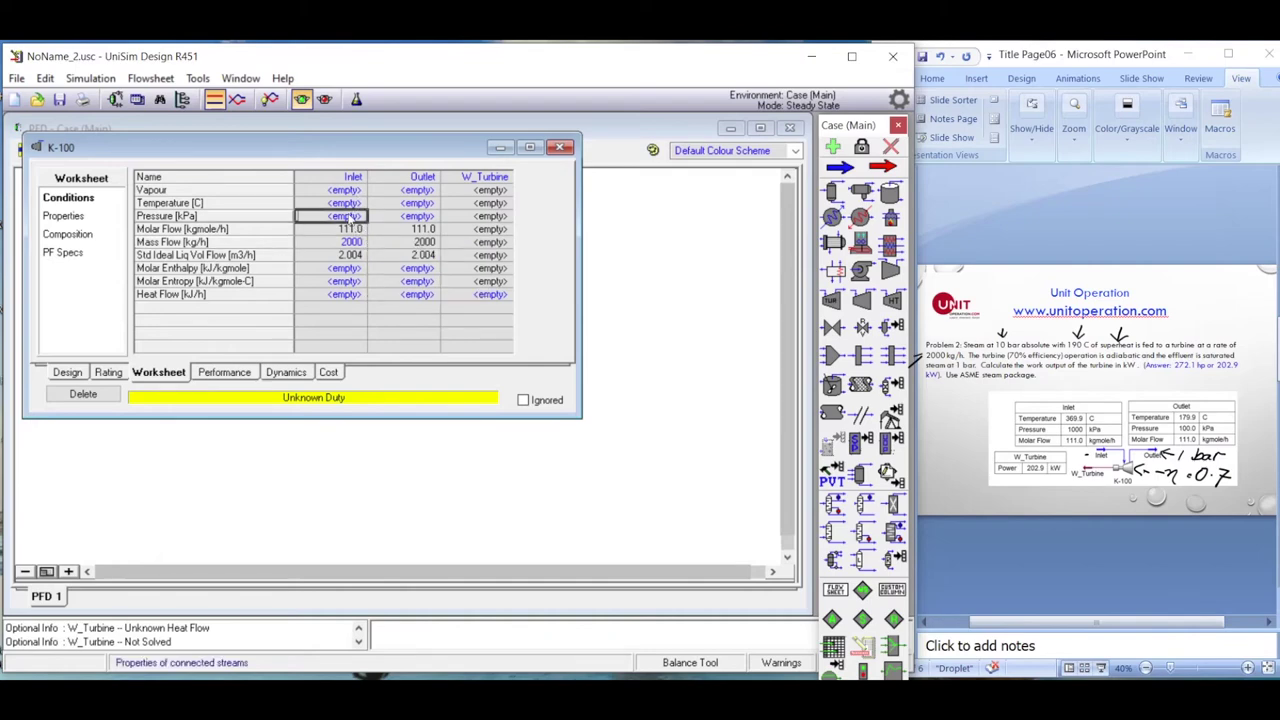
pyautogui.write('10')
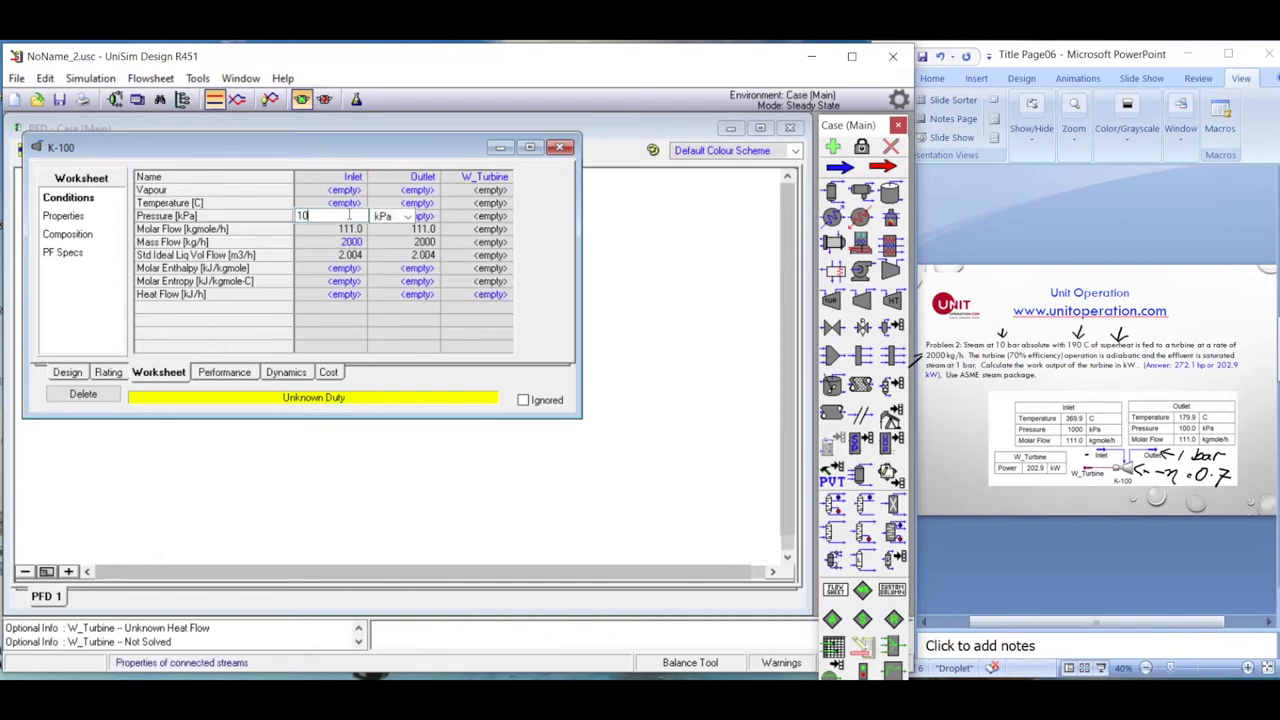
pyautogui.click(422, 218)
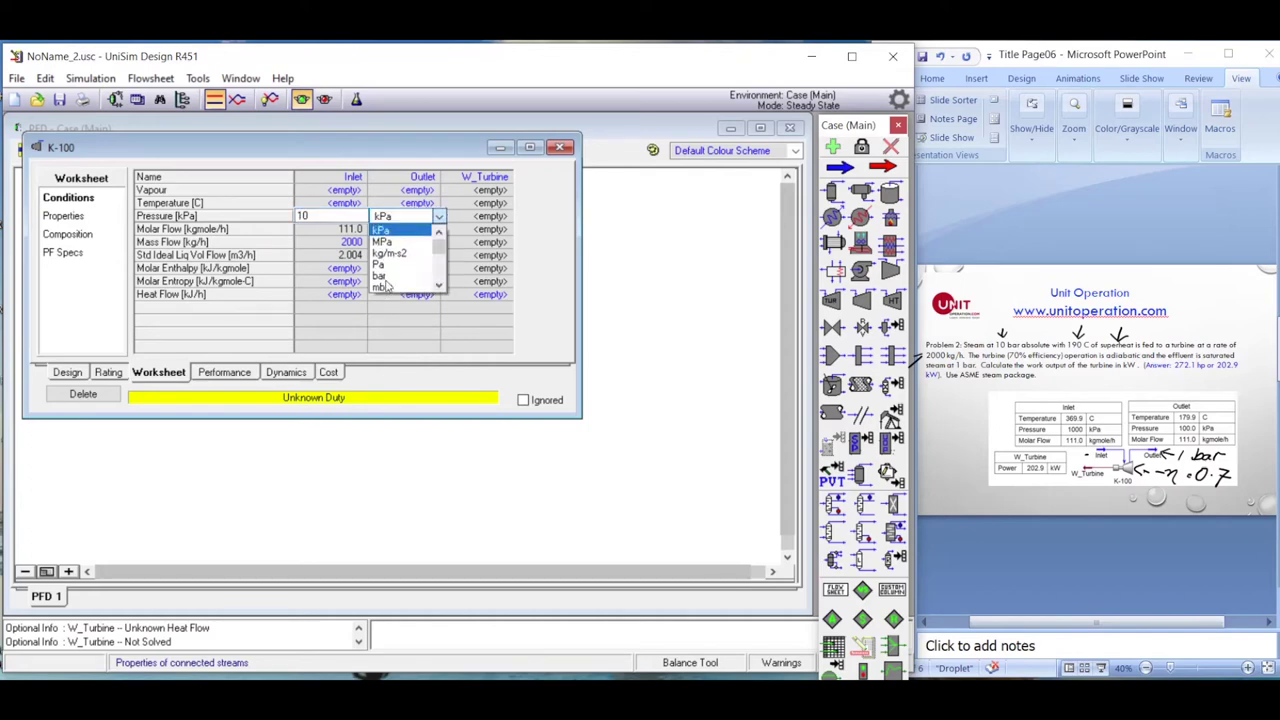
pyautogui.click(381, 275)
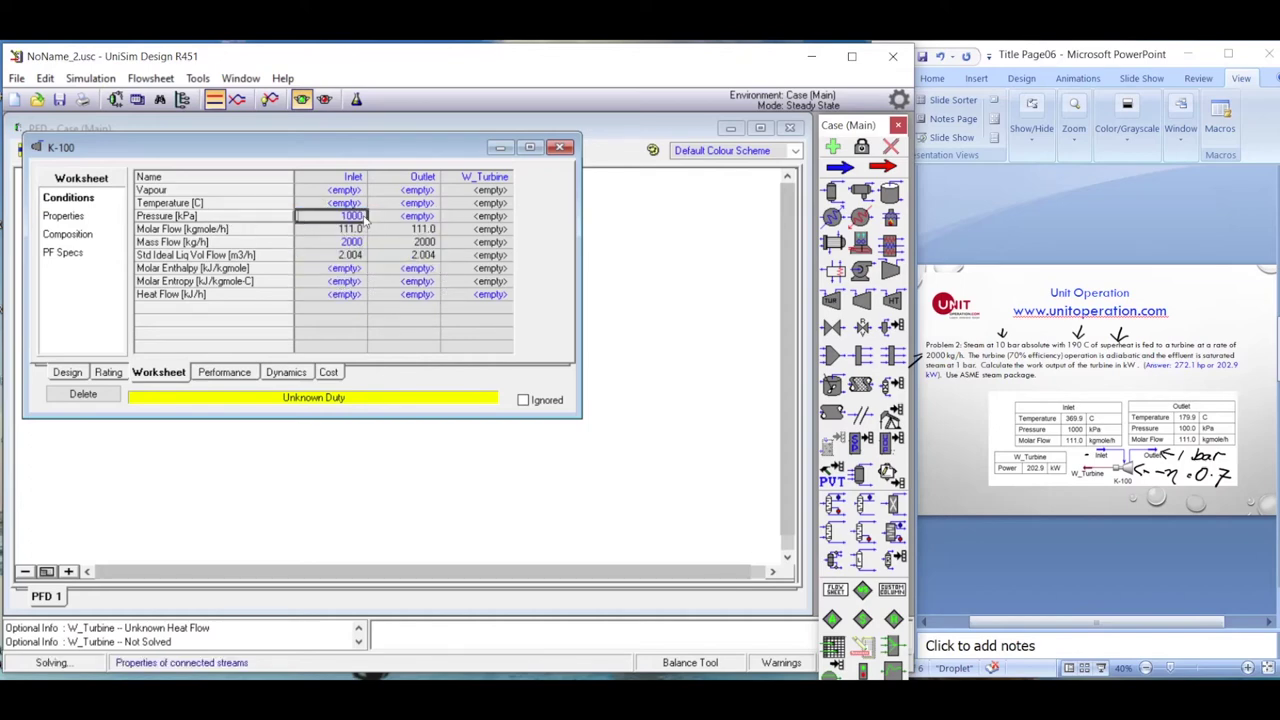
# - Set the Inlet stream's vapour fraction to 1 to obtain the saturation temperature
pyautogui.click(347, 191)
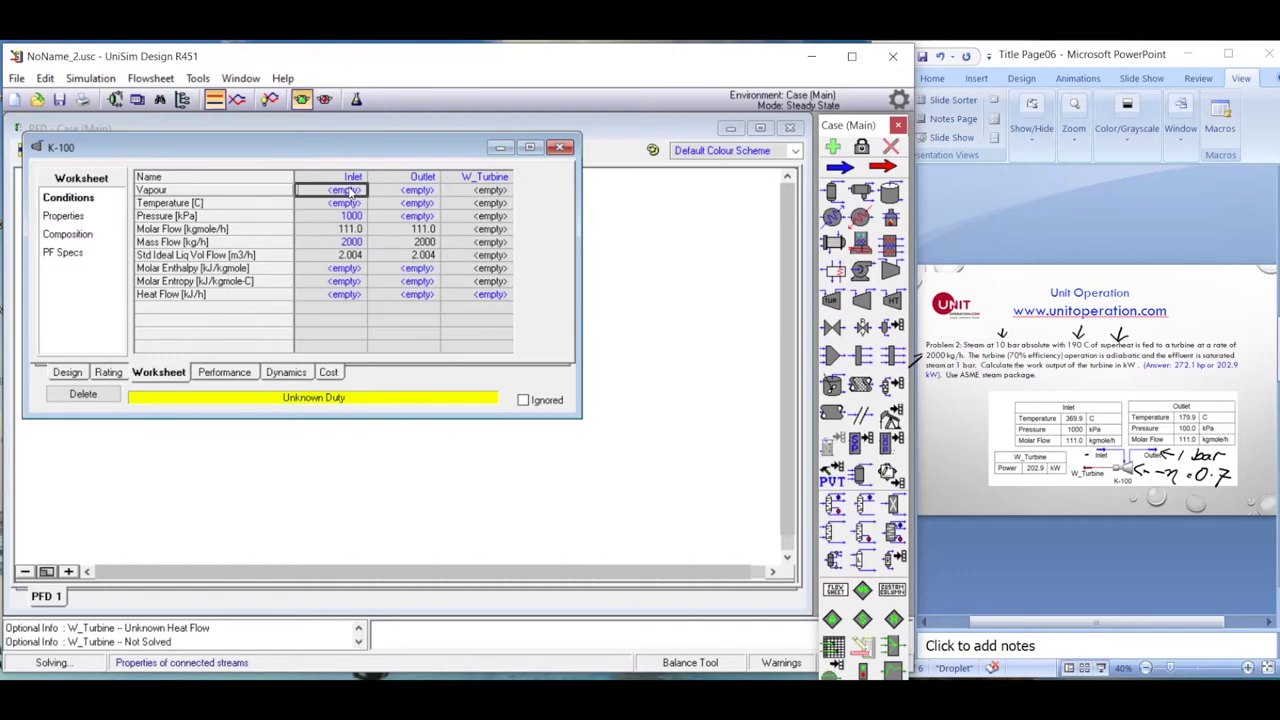
pyautogui.write('1')
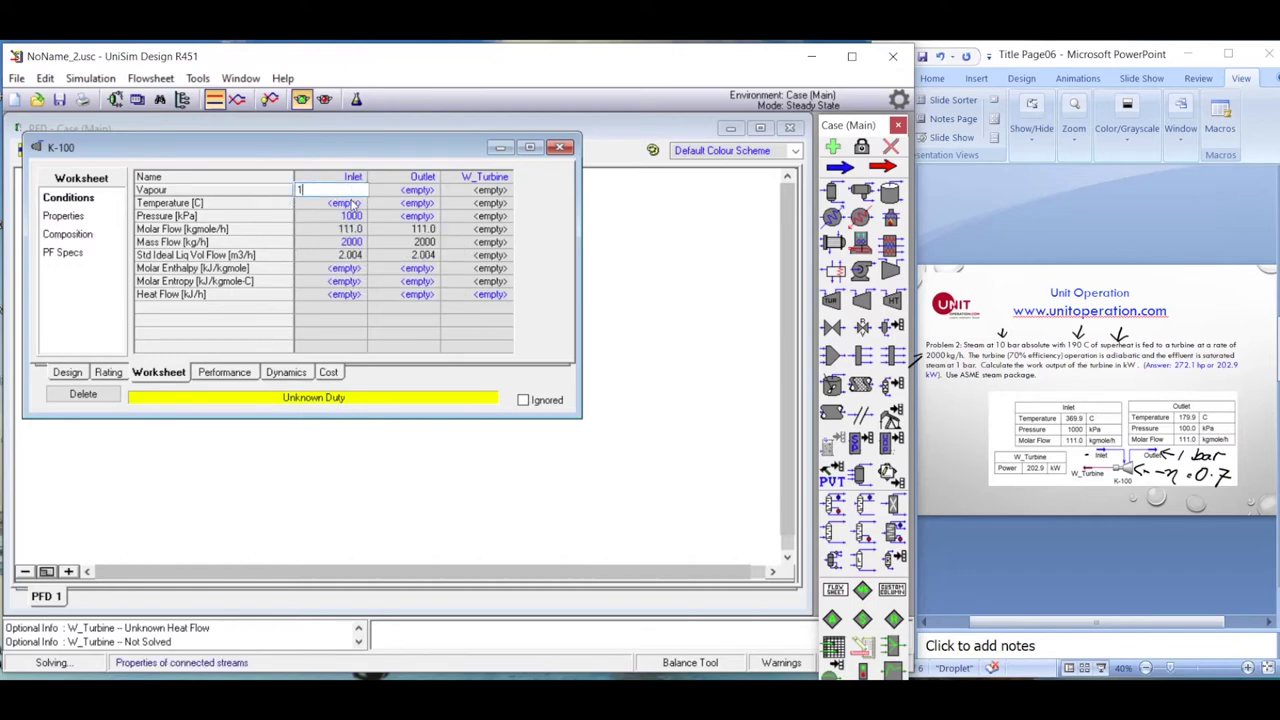
pyautogui.press('Return')
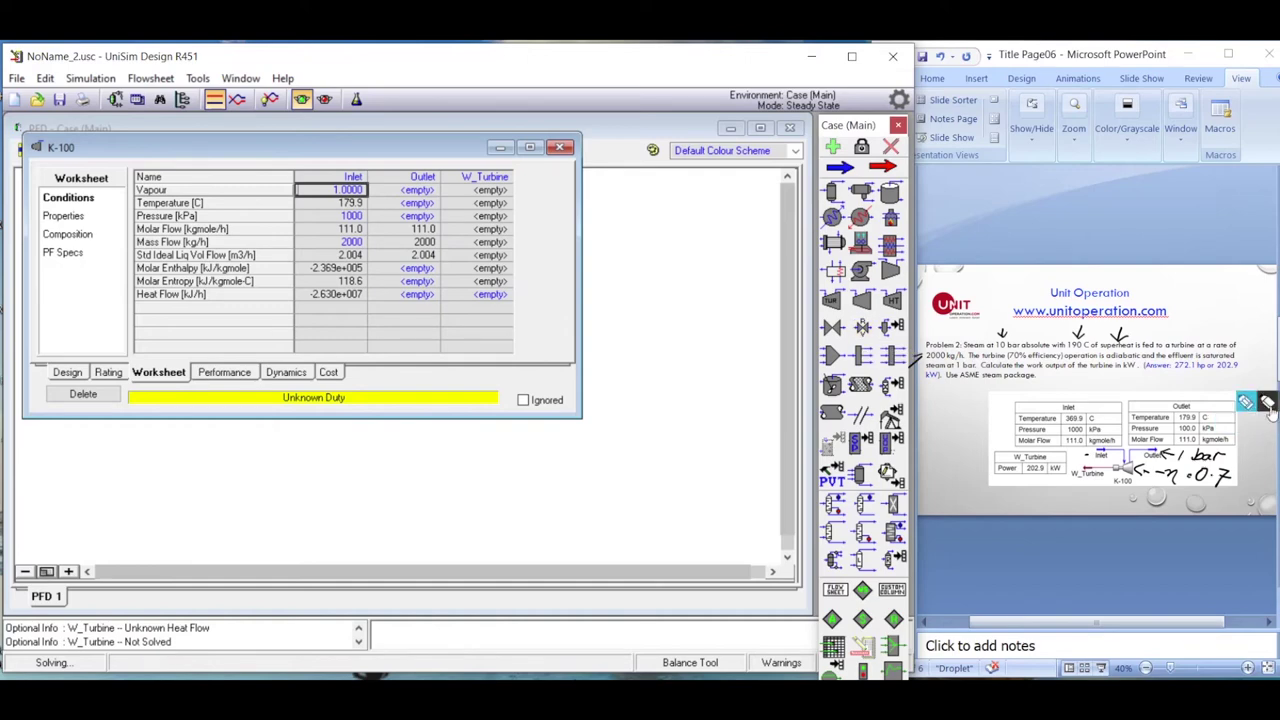
# - Handwrite the superheat calculation 179.9 + 190 = 369.9 °C above the problem slide with the screen pen and underline the result
pyautogui.click(1250, 410)
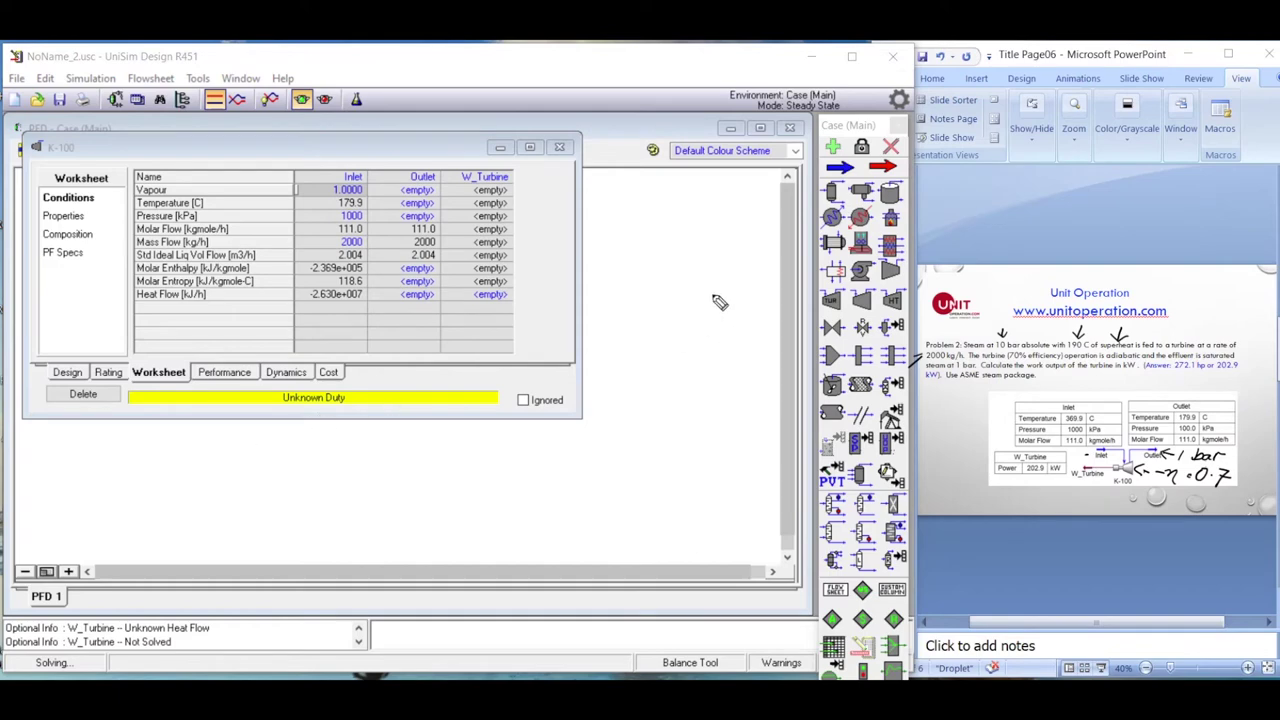
pyautogui.moveTo(937, 203)
pyautogui.mouseDown()
pyautogui.moveTo(933, 218)
pyautogui.moveTo(1022, 213)
pyautogui.moveTo(1015, 225)
pyautogui.moveTo(1058, 229)
pyautogui.moveTo(1064, 212)
pyautogui.moveTo(1096, 214)
pyautogui.mouseUp()
pyautogui.click(977, 218)
pyautogui.moveTo(1084, 221); pyautogui.dragTo(1097, 221)
pyautogui.moveTo(1188, 216)
pyautogui.mouseDown()
pyautogui.moveTo(1121, 222)
pyautogui.moveTo(1152, 222)
pyautogui.moveTo(1143, 240)
pyautogui.moveTo(1083, 218)
pyautogui.moveTo(1133, 219)
pyautogui.moveTo(1103, 234)
pyautogui.mouseUp()
pyautogui.click(1160, 225)
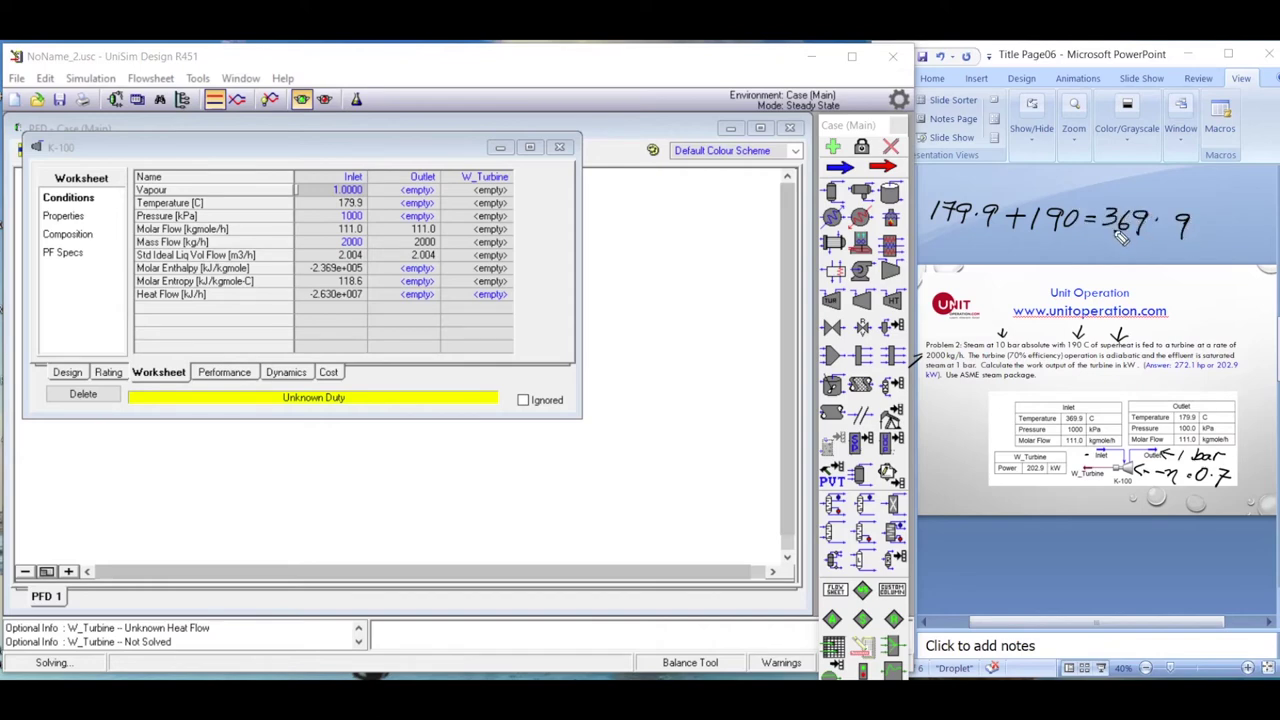
pyautogui.moveTo(1206, 206); pyautogui.dragTo(1200, 232)
pyautogui.moveTo(1100, 232)
pyautogui.mouseDown()
pyautogui.moveTo(1198, 230)
pyautogui.moveTo(1190, 237)
pyautogui.mouseUp()
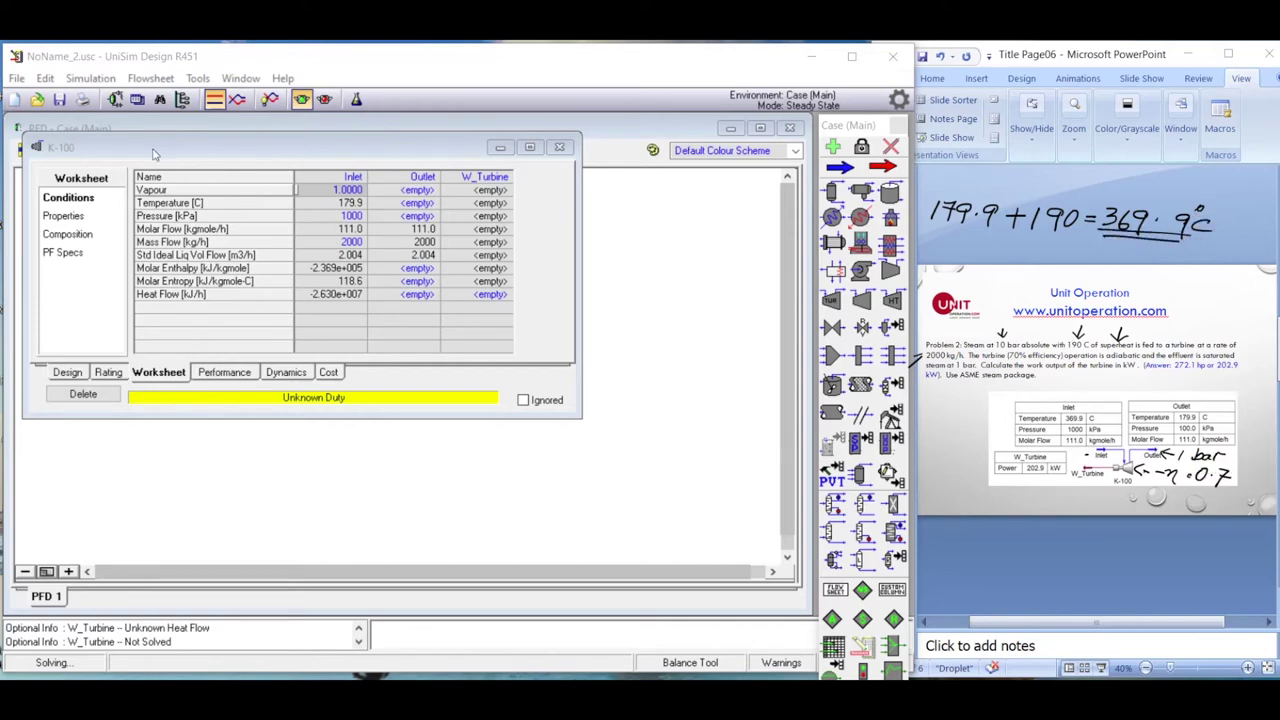
# - Clear the Inlet stream's vapour fraction and set its temperature to 369.9 C
pyautogui.click(352, 190)
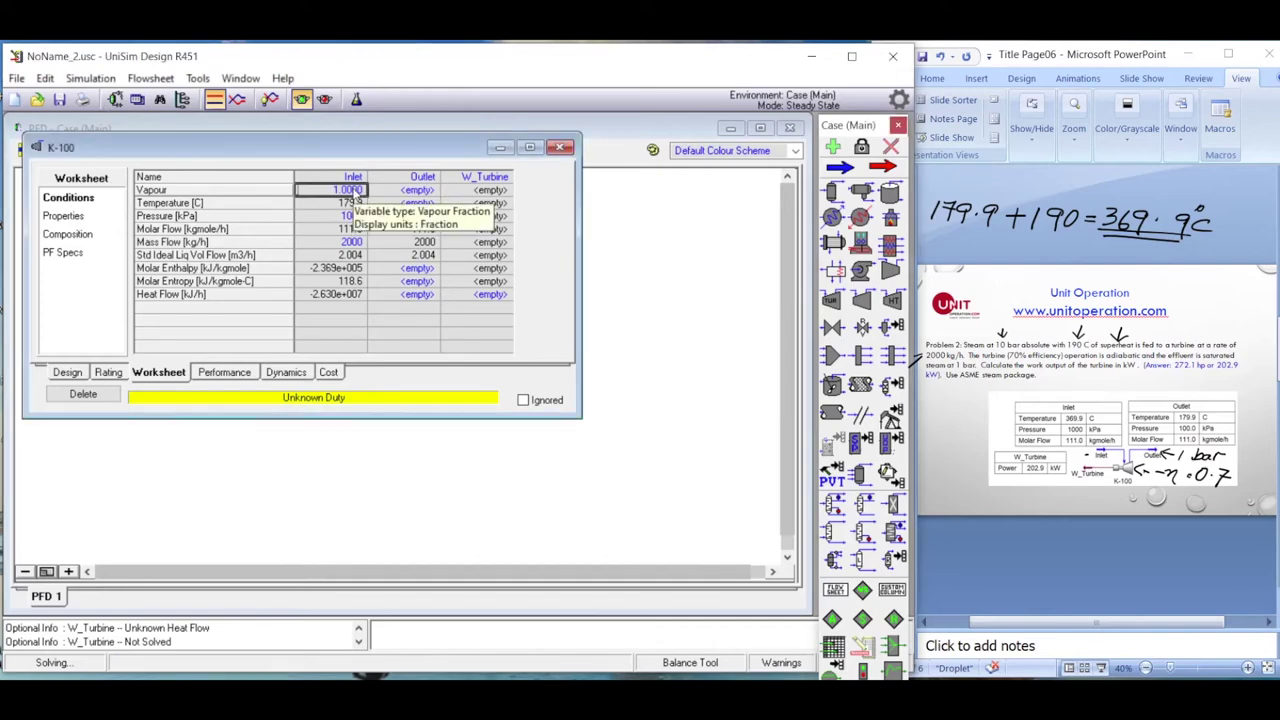
pyautogui.press('Delete')
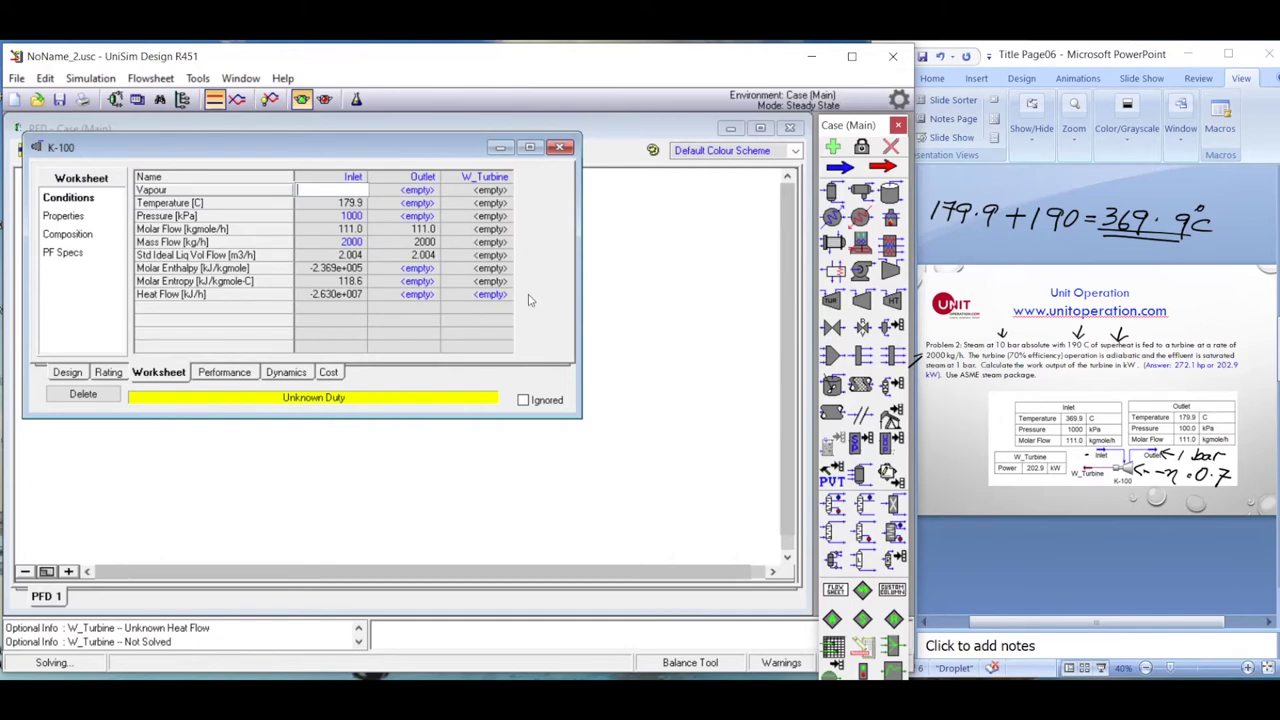
pyautogui.click(345, 203)
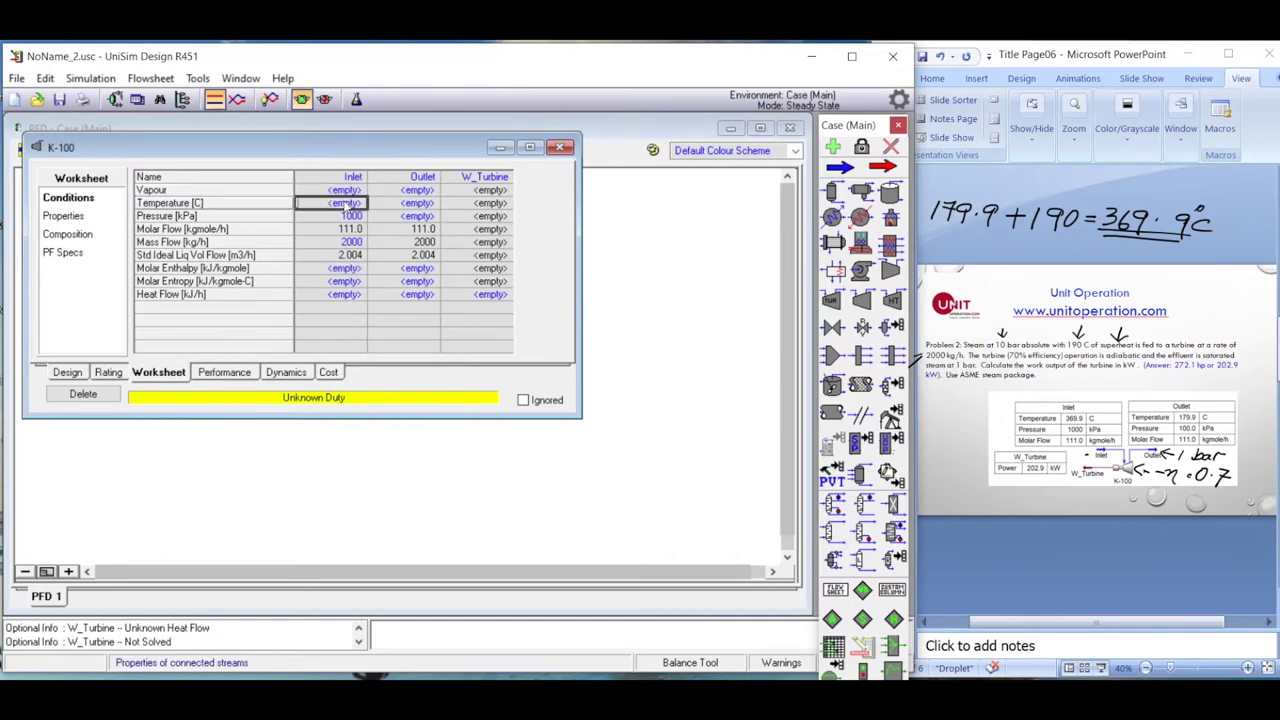
pyautogui.write('36')
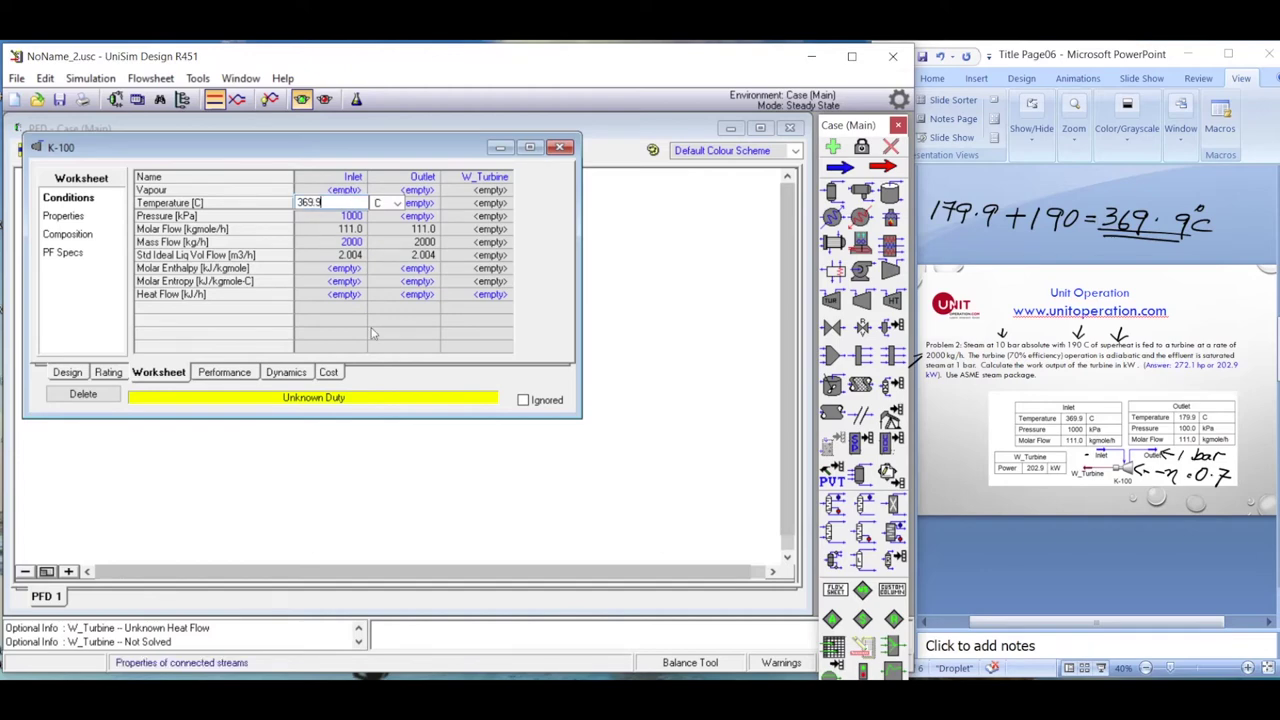
pyautogui.write('9.9')
pyautogui.press('Return')
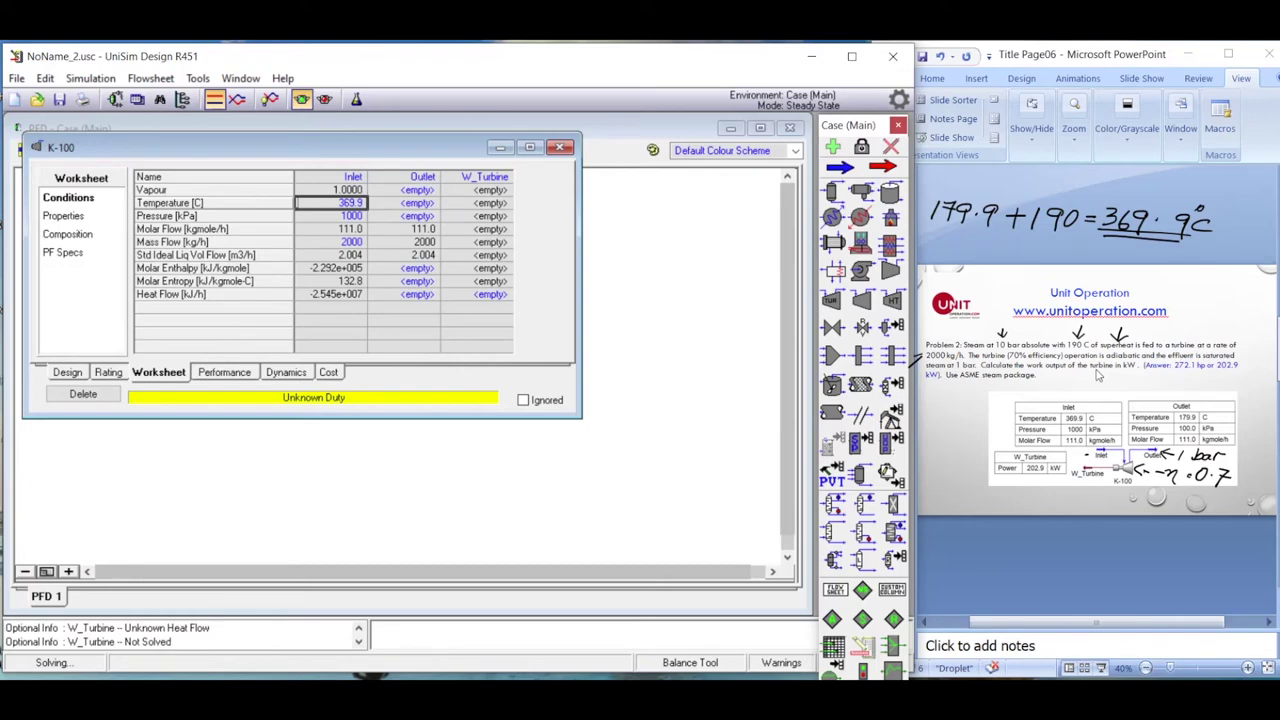
# - Set the Outlet stream's pressure to 1 bar
pyautogui.click(417, 217)
pyautogui.write('1')
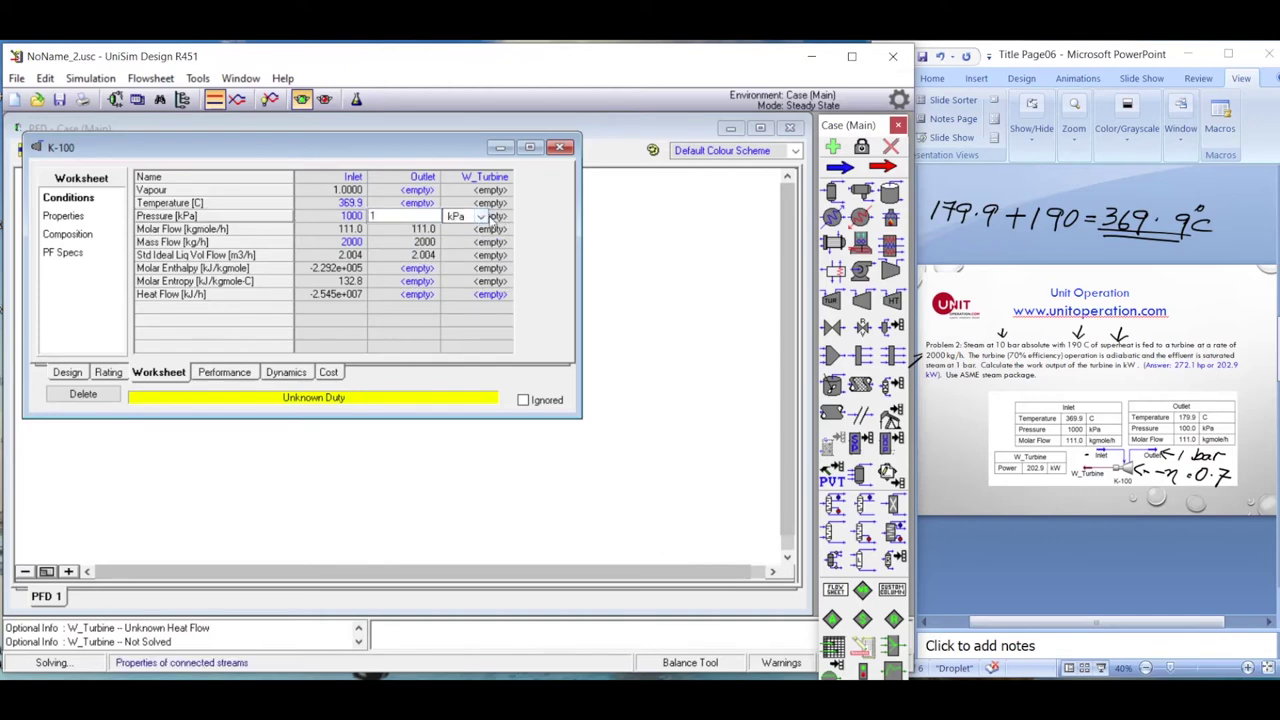
pyautogui.click(462, 218)
pyautogui.click(456, 276)
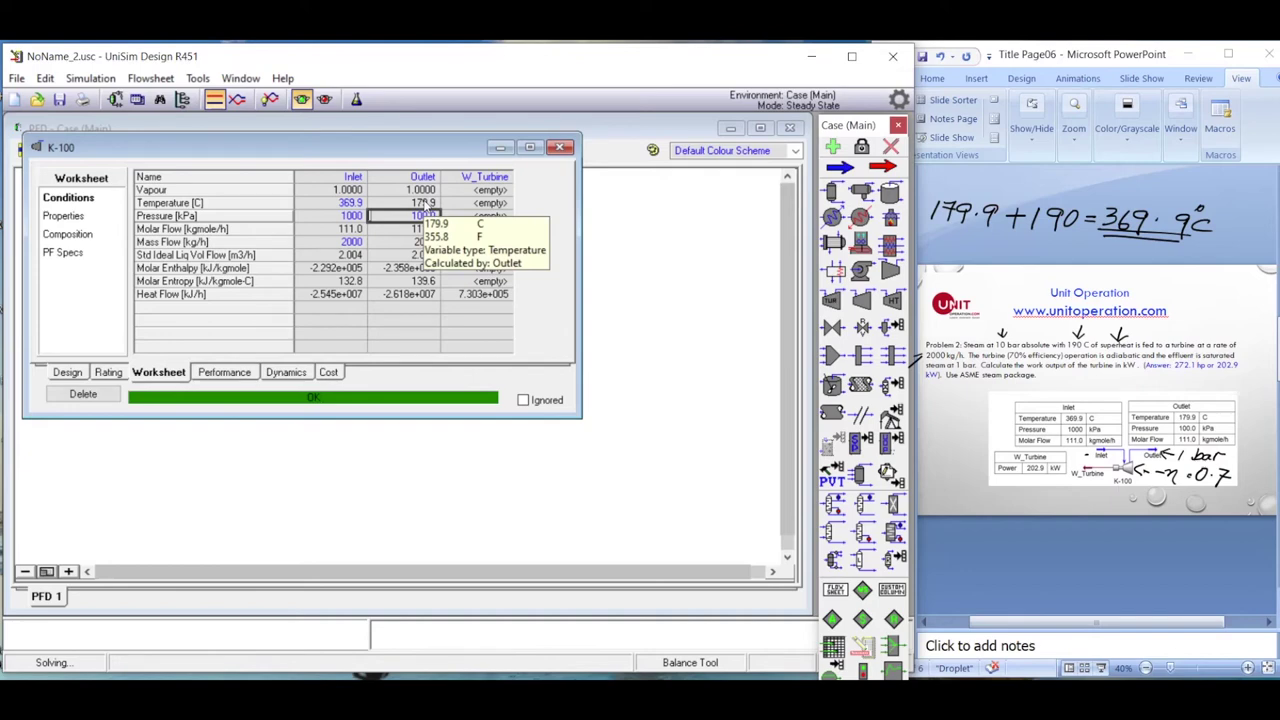
# - Mark the outlet temperature, the W_Turbine power and the kW unit of the answer on the Problem 2 slide with the screen pen
pyautogui.moveTo(1186, 416); pyautogui.dragTo(1222, 401)
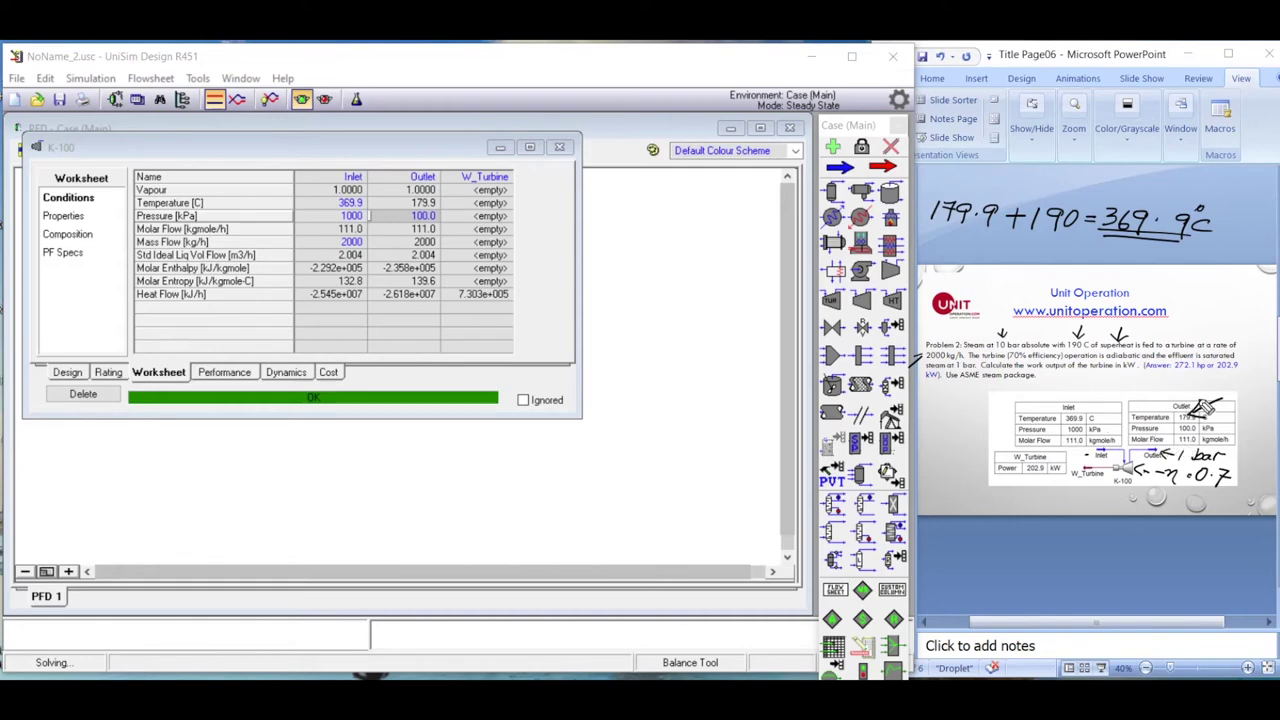
pyautogui.moveTo(1034, 488)
pyautogui.mouseDown()
pyautogui.moveTo(1034, 468)
pyautogui.moveTo(1041, 476)
pyautogui.mouseUp()
pyautogui.moveTo(932, 384); pyautogui.dragTo(948, 389)
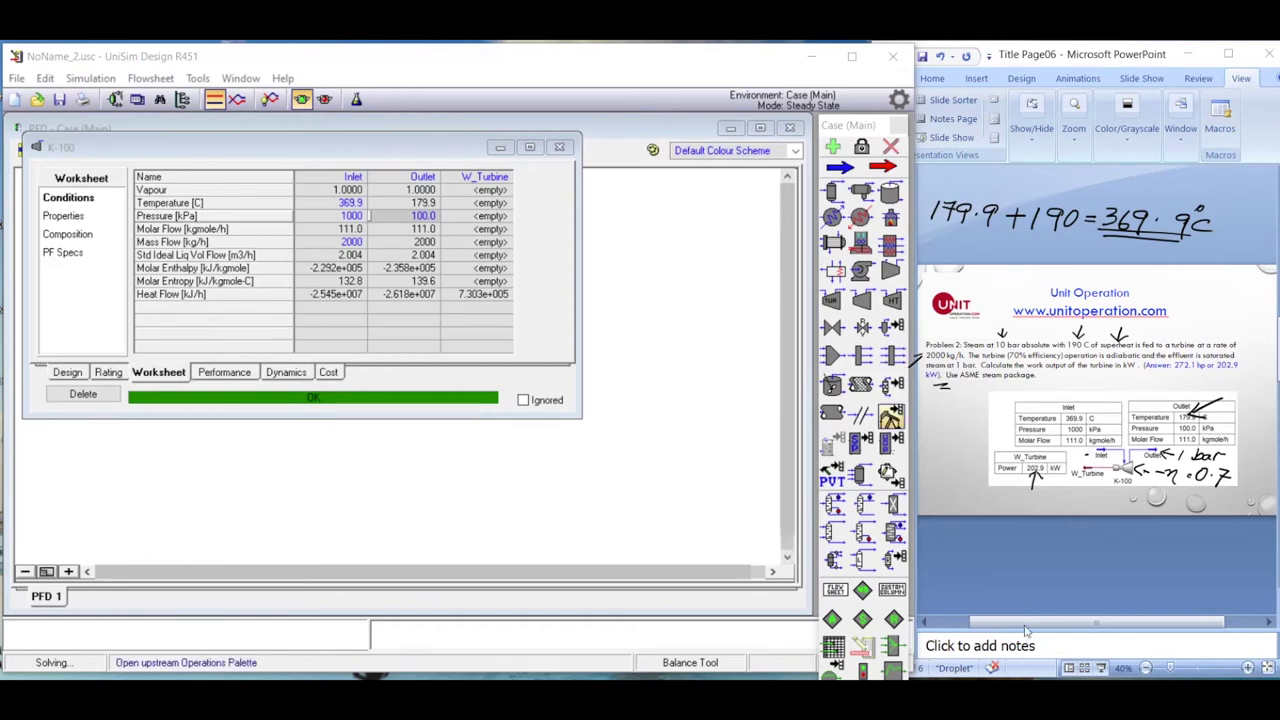
# - Switch to PowerPoint, show the Problem 3 slide, clear the screen pen marks and enlarge the slide to 50%
pyautogui.click(1034, 576)
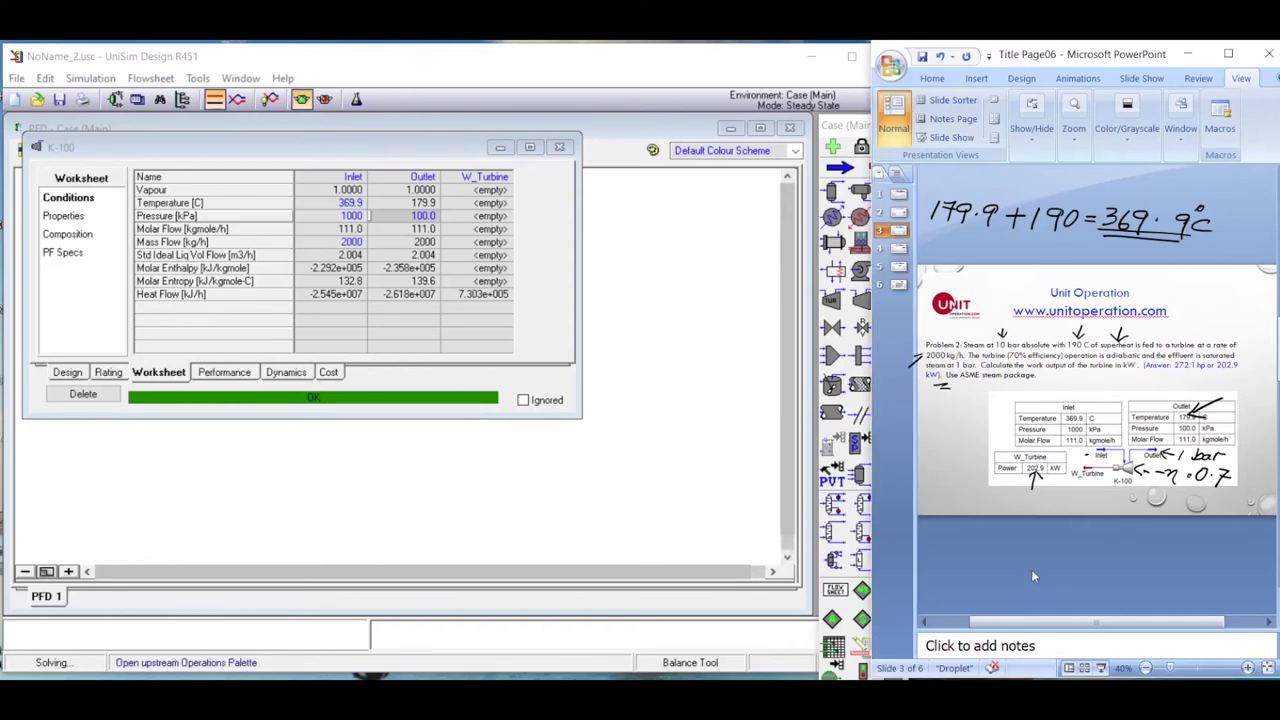
pyautogui.click(888, 248)
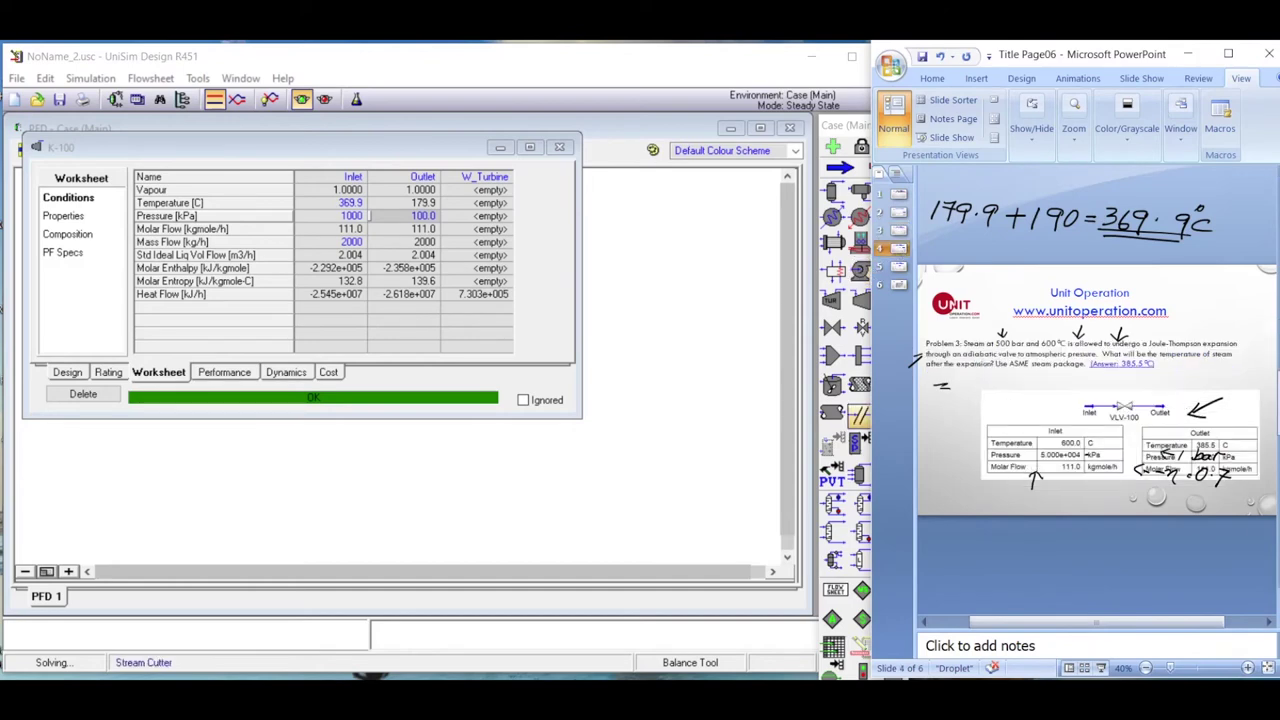
pyautogui.press('Escape')
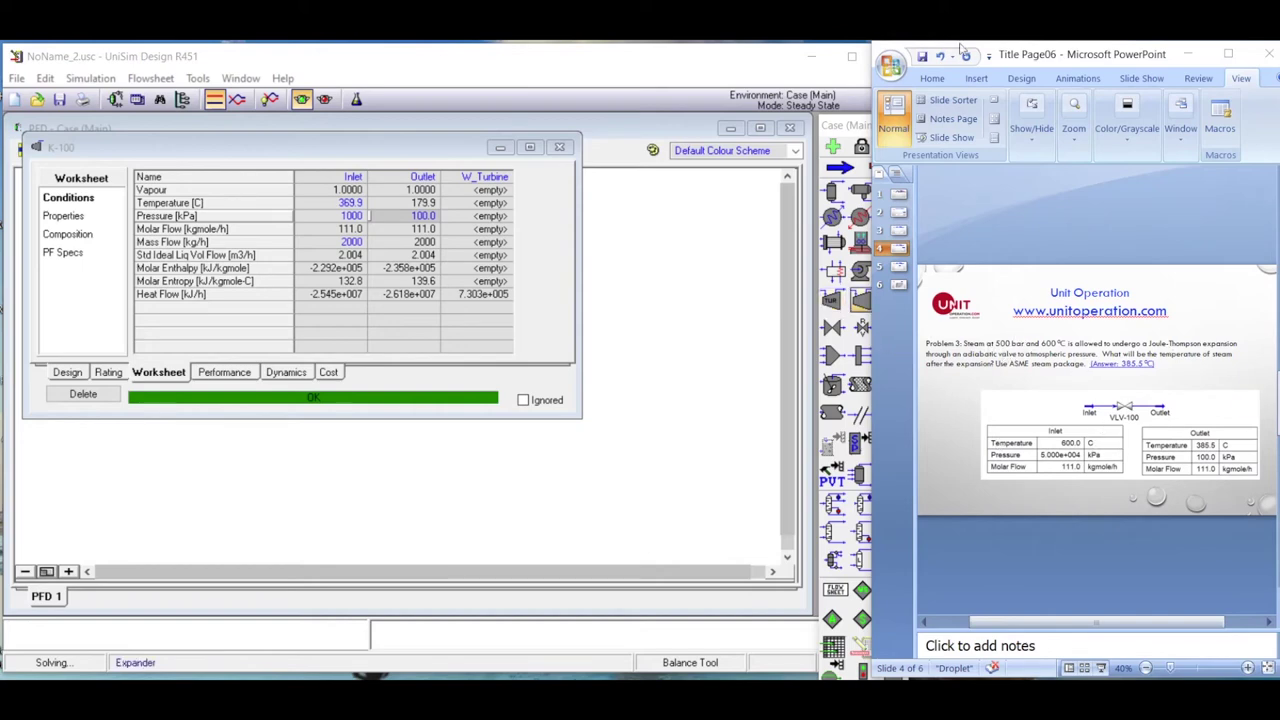
pyautogui.moveTo(1089, 57)
pyautogui.mouseDown()
pyautogui.moveTo(1066, 60)
pyautogui.moveTo(1099, 57)
pyautogui.mouseUp()
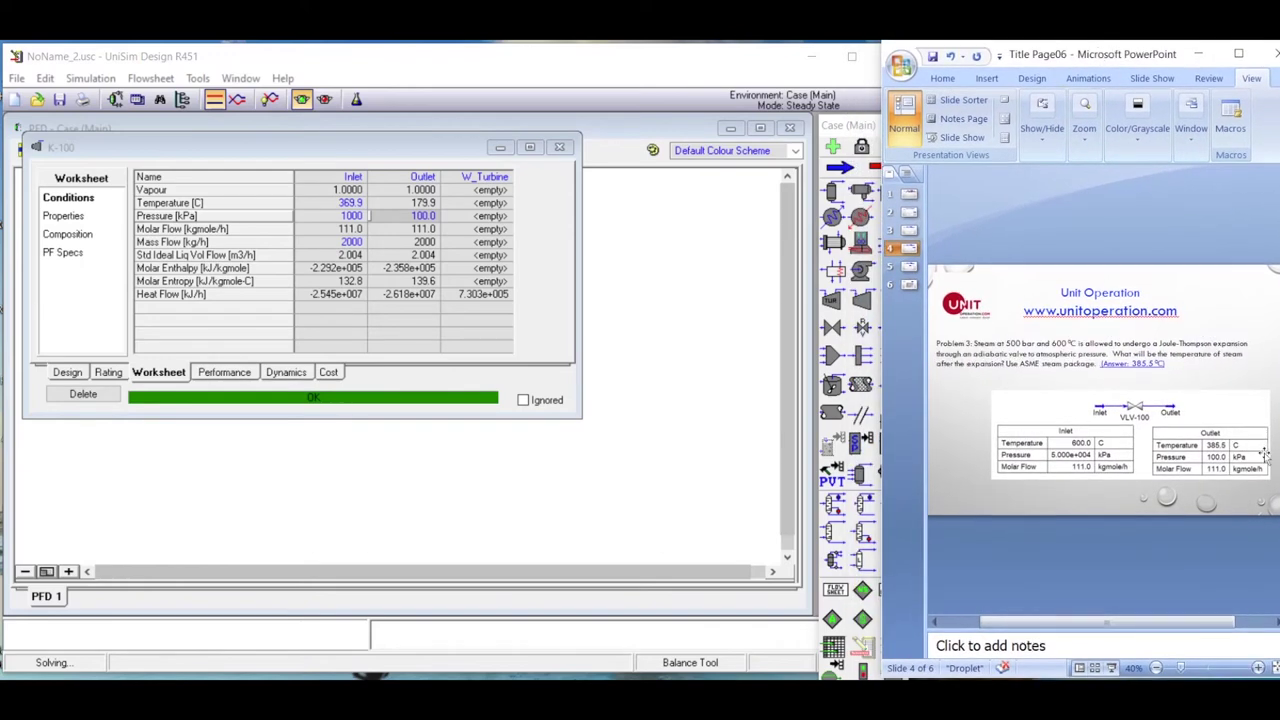
pyautogui.click(1258, 668)
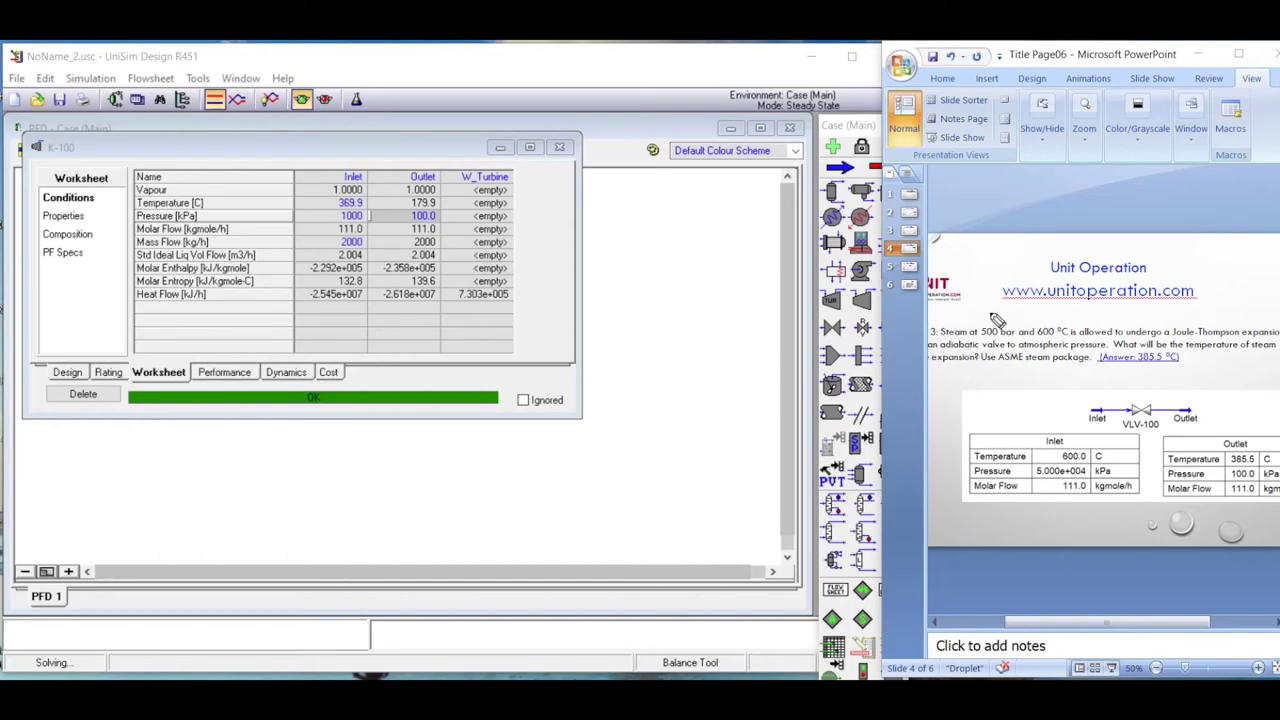
# - Mark the 500 bar, 600 °C, Inlet and outlet temperature on the slide with the screen pen, and write 1 atm and T=? beside the Outlet
pyautogui.moveTo(985, 309)
pyautogui.mouseDown()
pyautogui.moveTo(1056, 330)
pyautogui.moveTo(1063, 313)
pyautogui.mouseUp()
pyautogui.moveTo(1096, 386); pyautogui.dragTo(1102, 396)
pyautogui.moveTo(1180, 404)
pyautogui.mouseDown()
pyautogui.moveTo(1205, 388)
pyautogui.moveTo(1272, 396)
pyautogui.mouseUp()
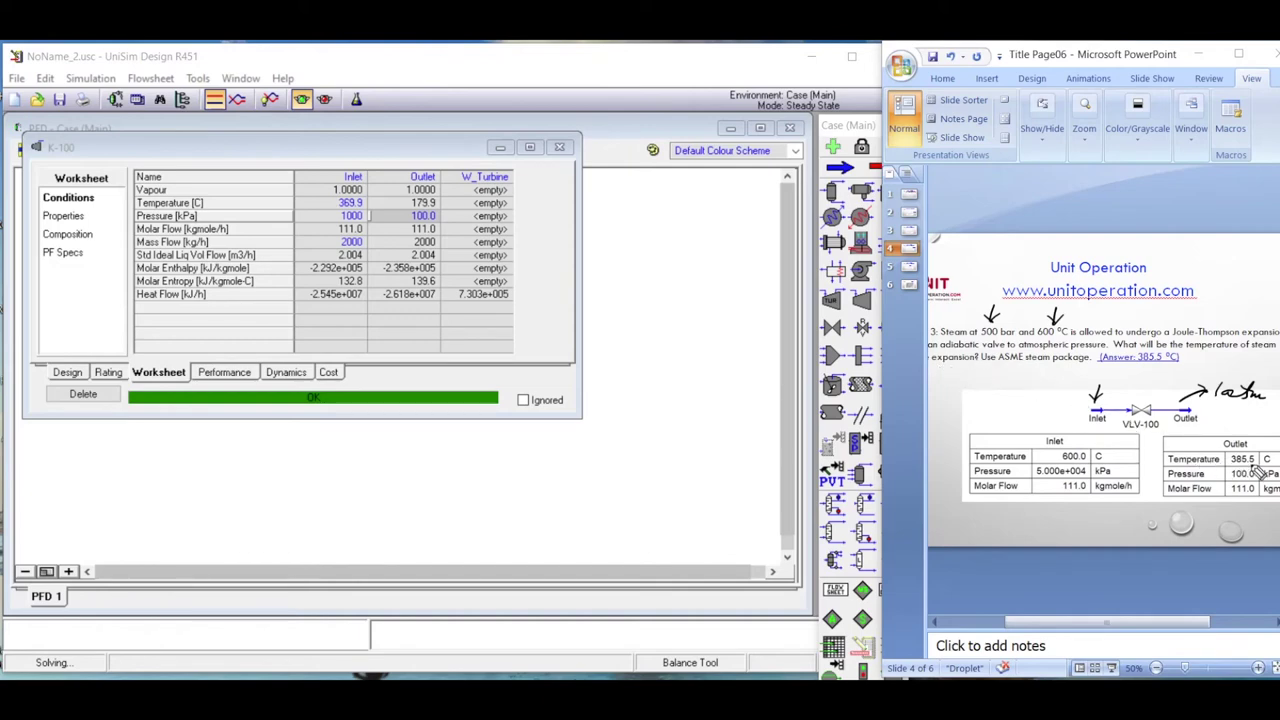
pyautogui.moveTo(1250, 442)
pyautogui.mouseDown()
pyautogui.moveTo(1256, 454)
pyautogui.moveTo(1270, 430)
pyautogui.mouseUp()
pyautogui.moveTo(1203, 372); pyautogui.dragTo(1234, 382)
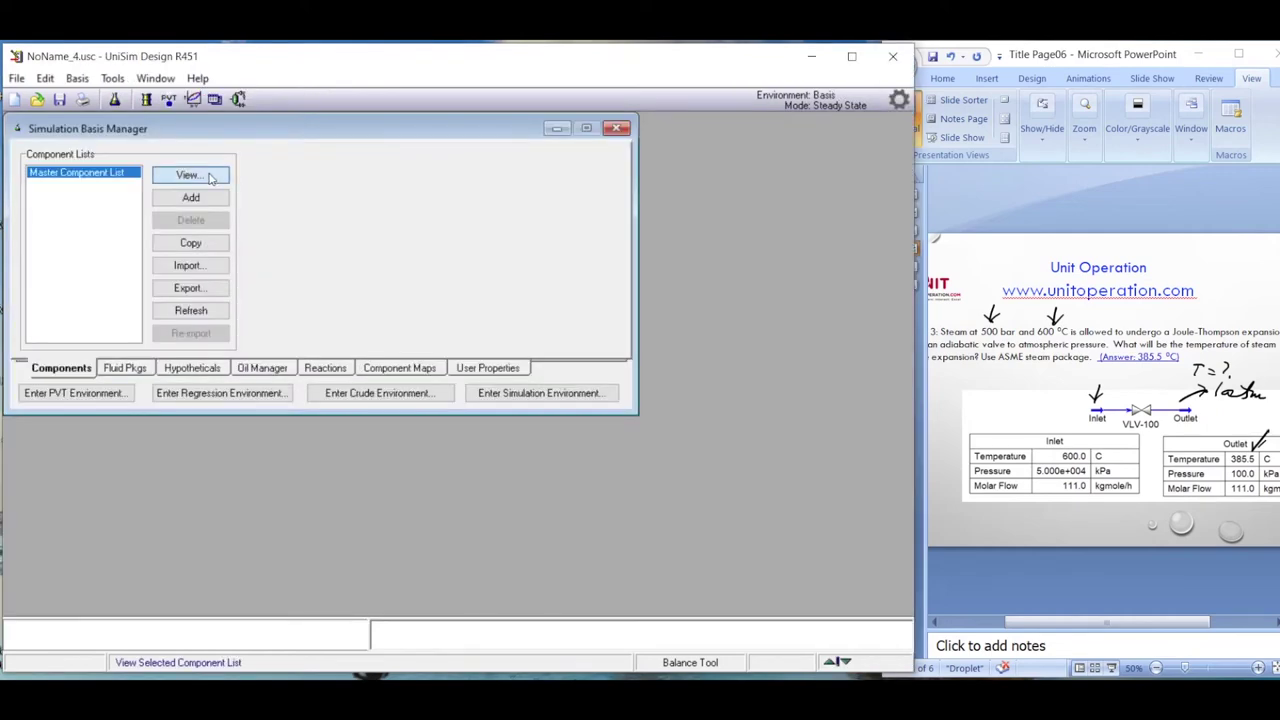
# - Add H2O to the Master Component List of the new UniSim Design case
pyautogui.click(211, 177)
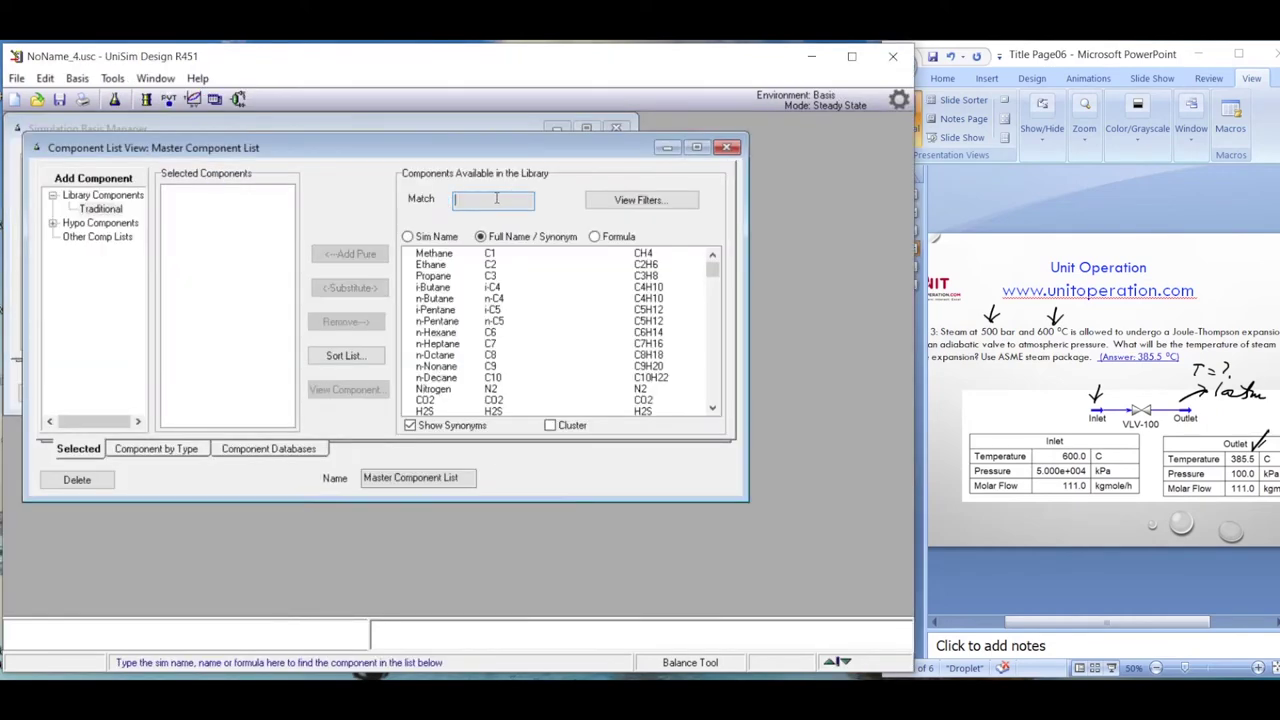
pyautogui.write('h2o')
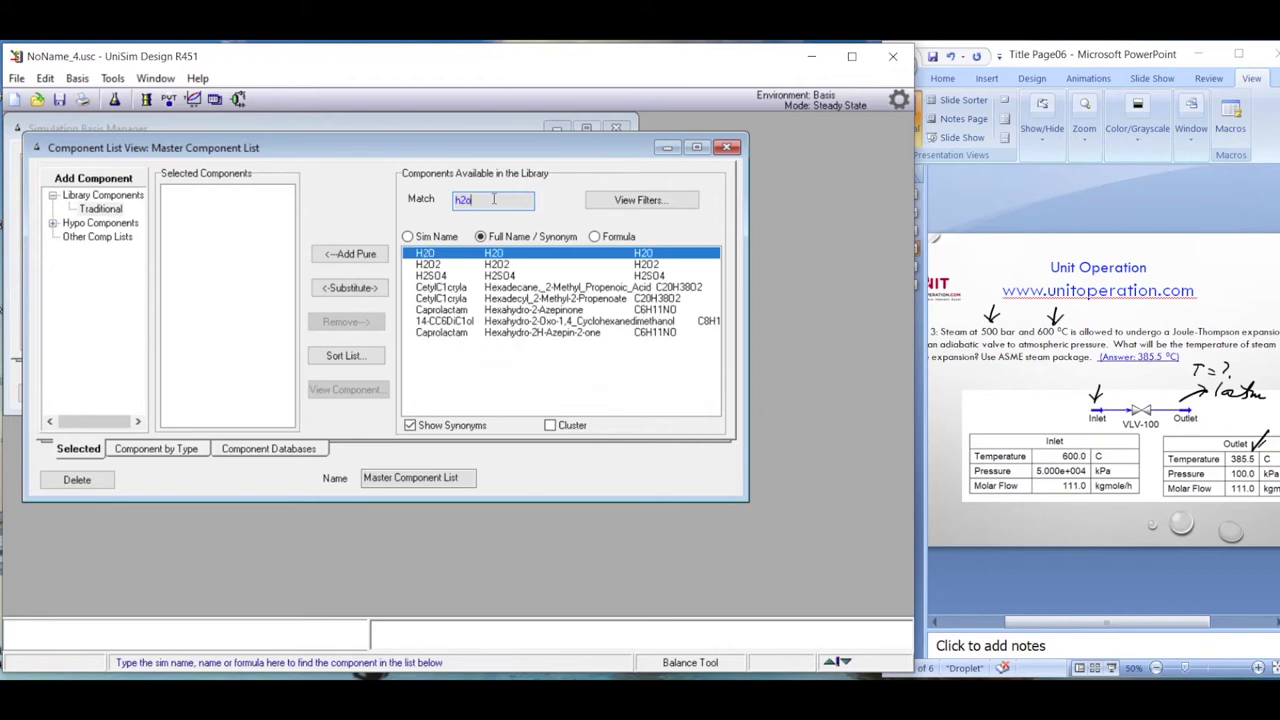
pyautogui.press('Return')
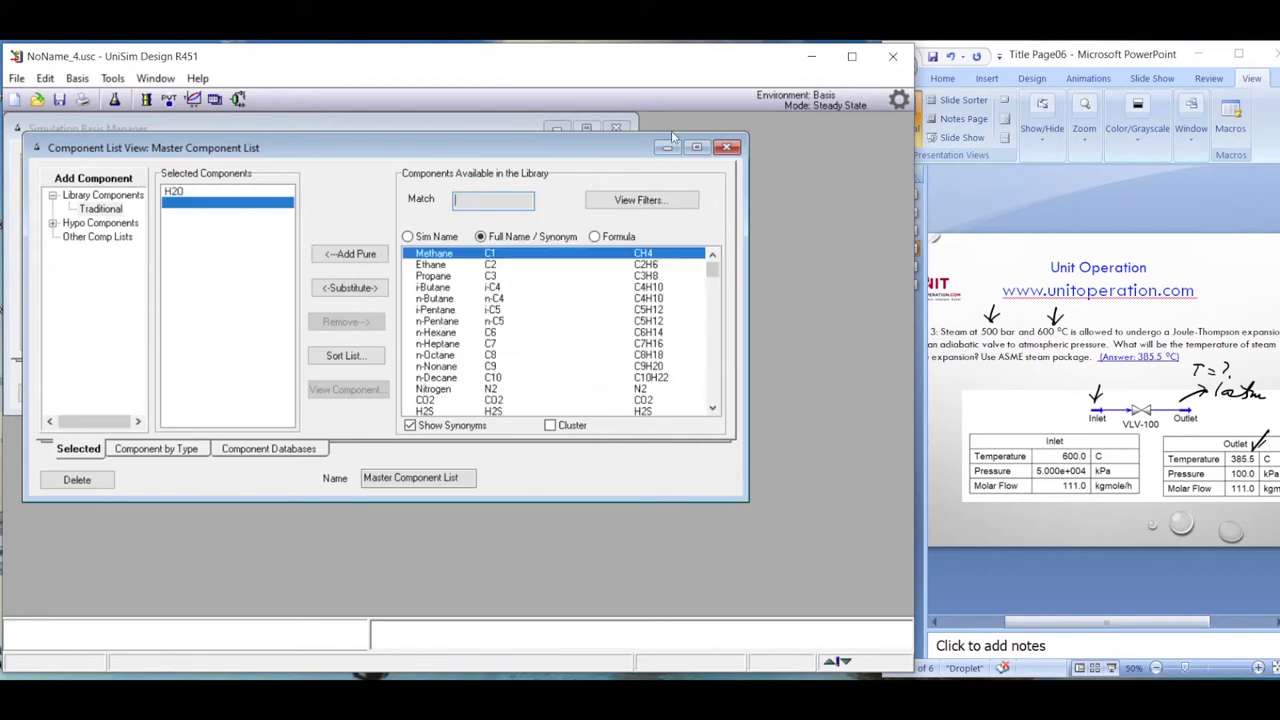
pyautogui.click(727, 147)
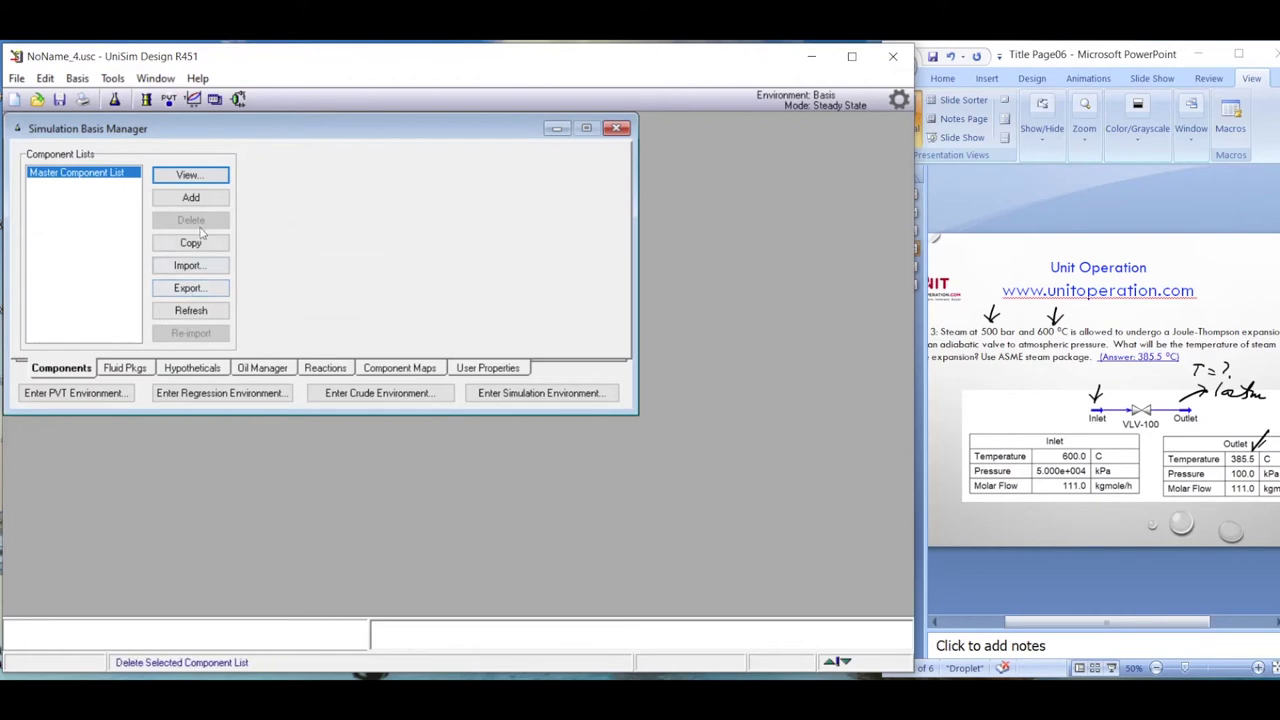
# - Add a fluid package using the ASME Steam property package and enter the simulation environment
pyautogui.click(128, 368)
pyautogui.click(302, 201)
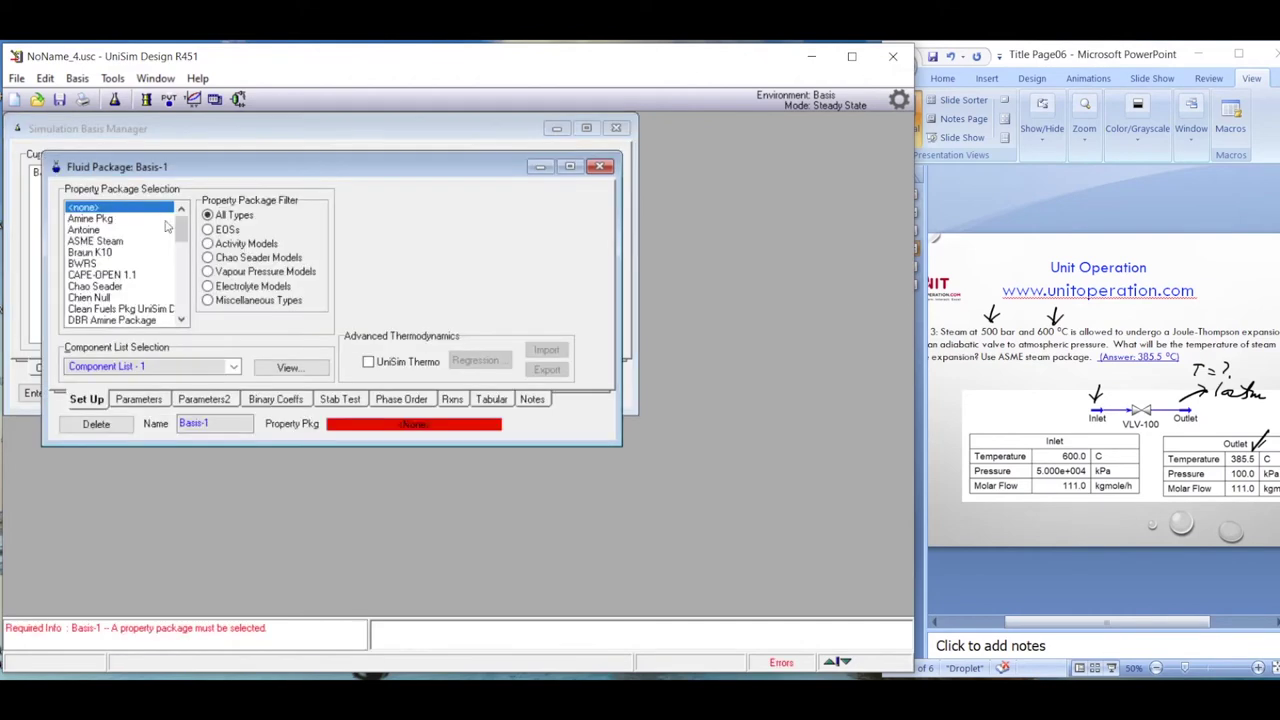
pyautogui.click(112, 242)
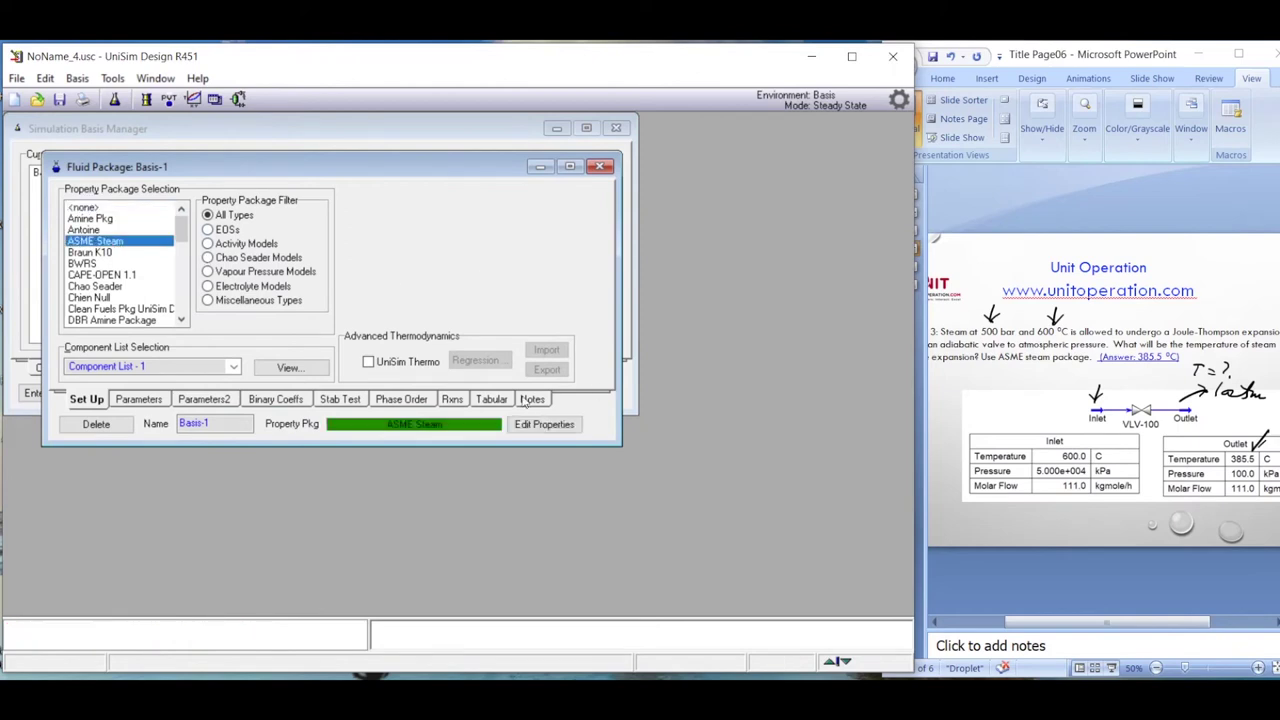
pyautogui.click(600, 167)
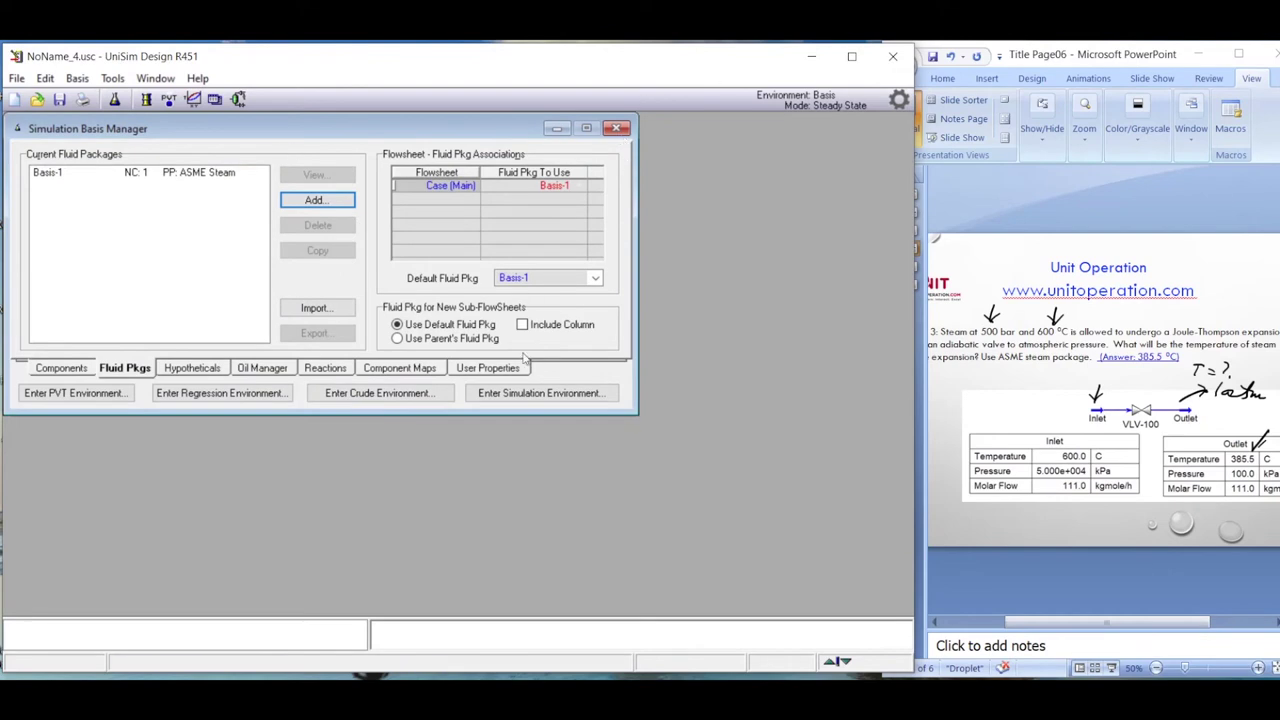
pyautogui.click(558, 393)
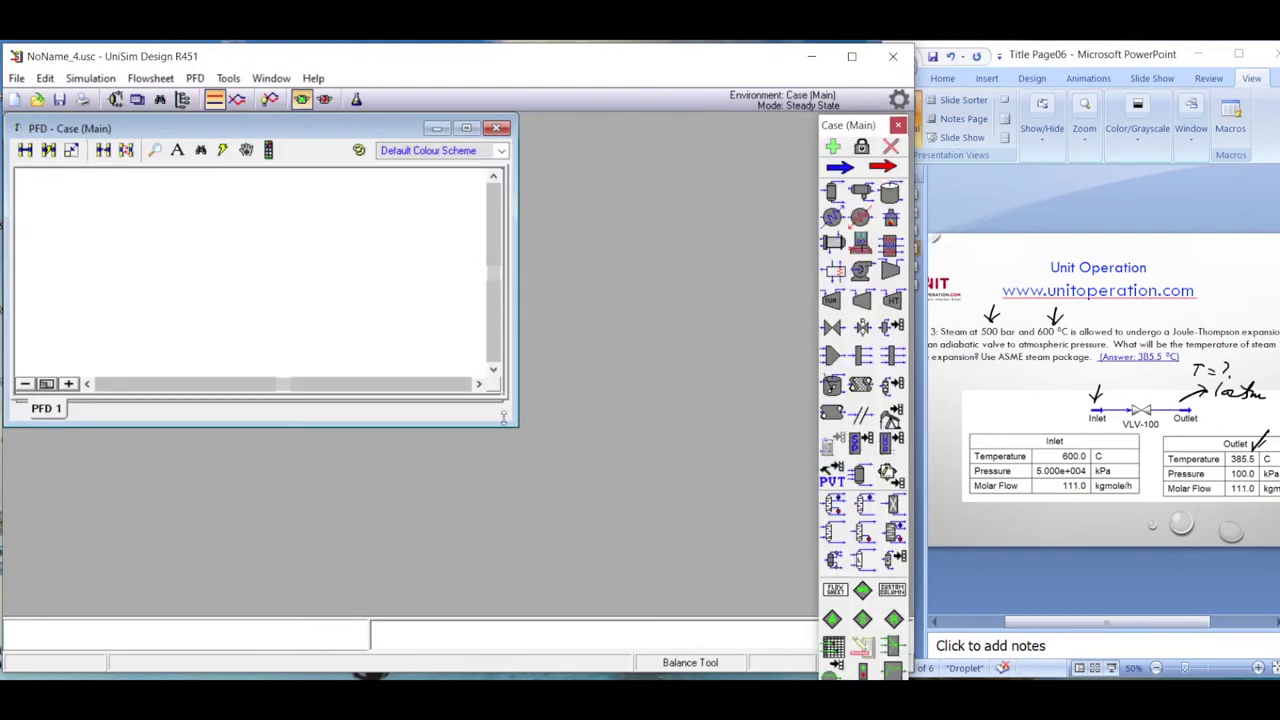
# - Place a valve on the enlarged flowsheet and connect it to new streams named Inlet and Outlet
pyautogui.moveTo(521, 427); pyautogui.dragTo(815, 607)
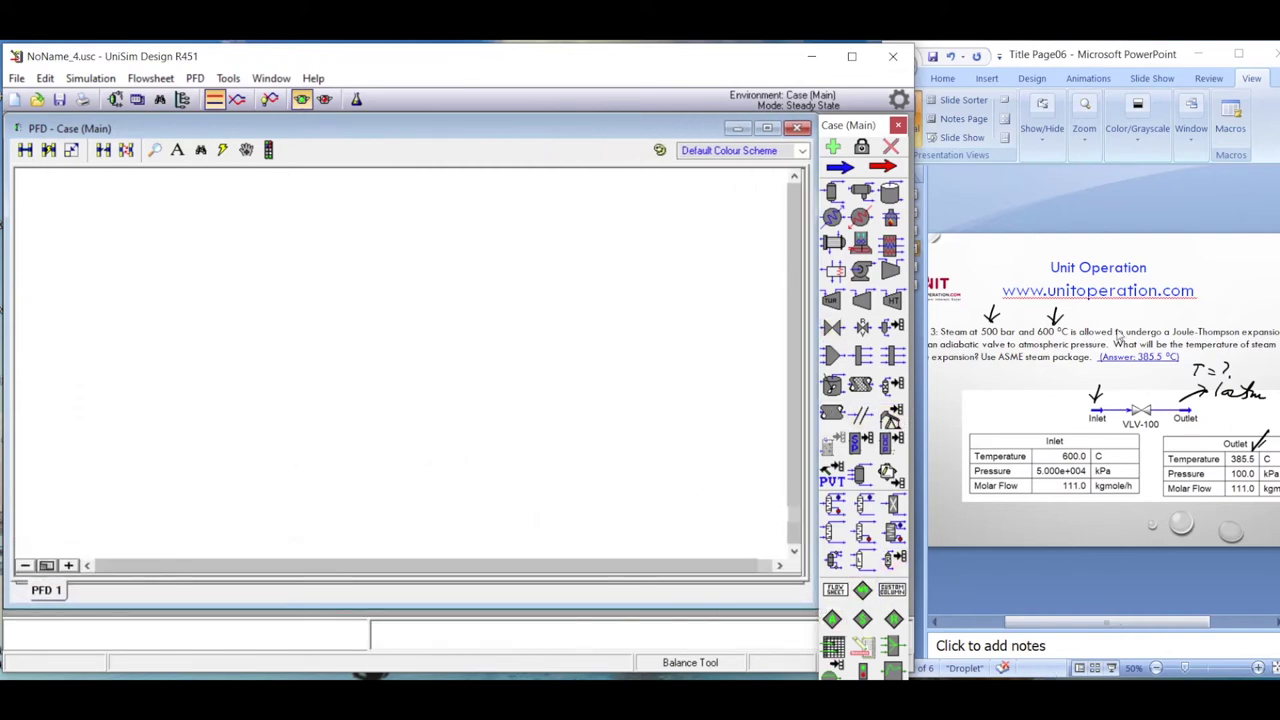
pyautogui.click(832, 328)
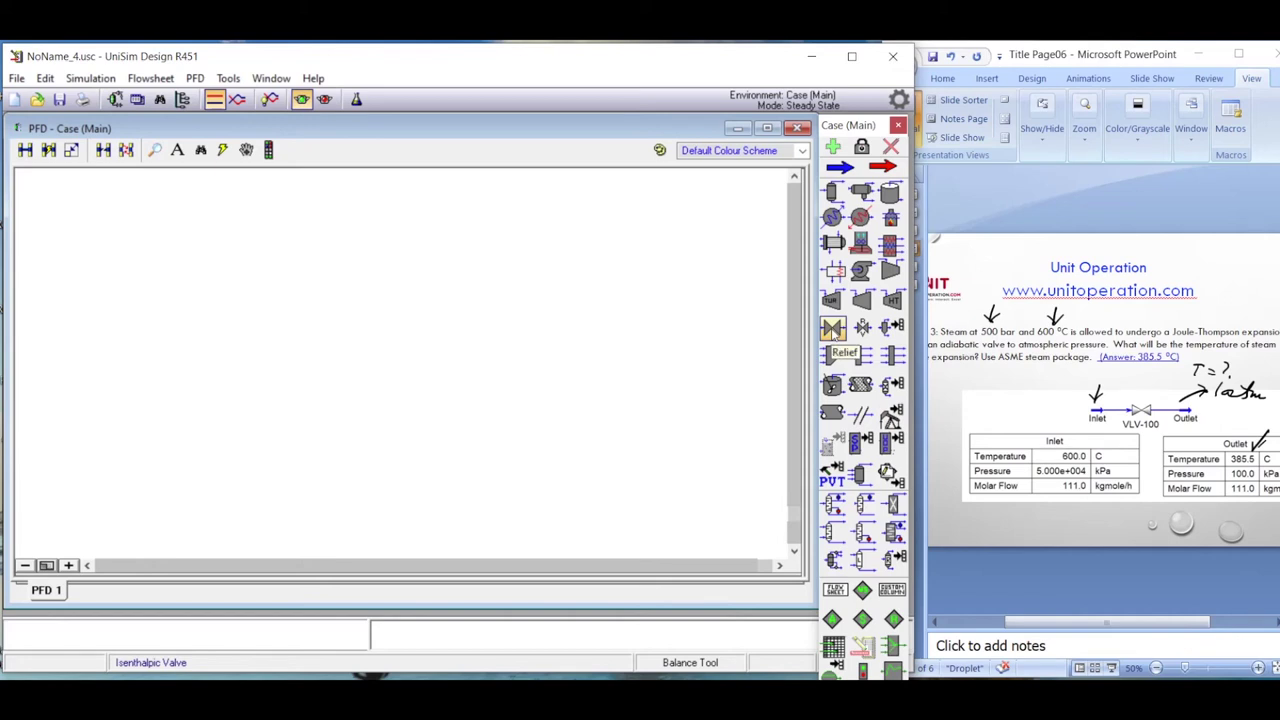
pyautogui.click(300, 330)
pyautogui.doubleClick(311, 322)
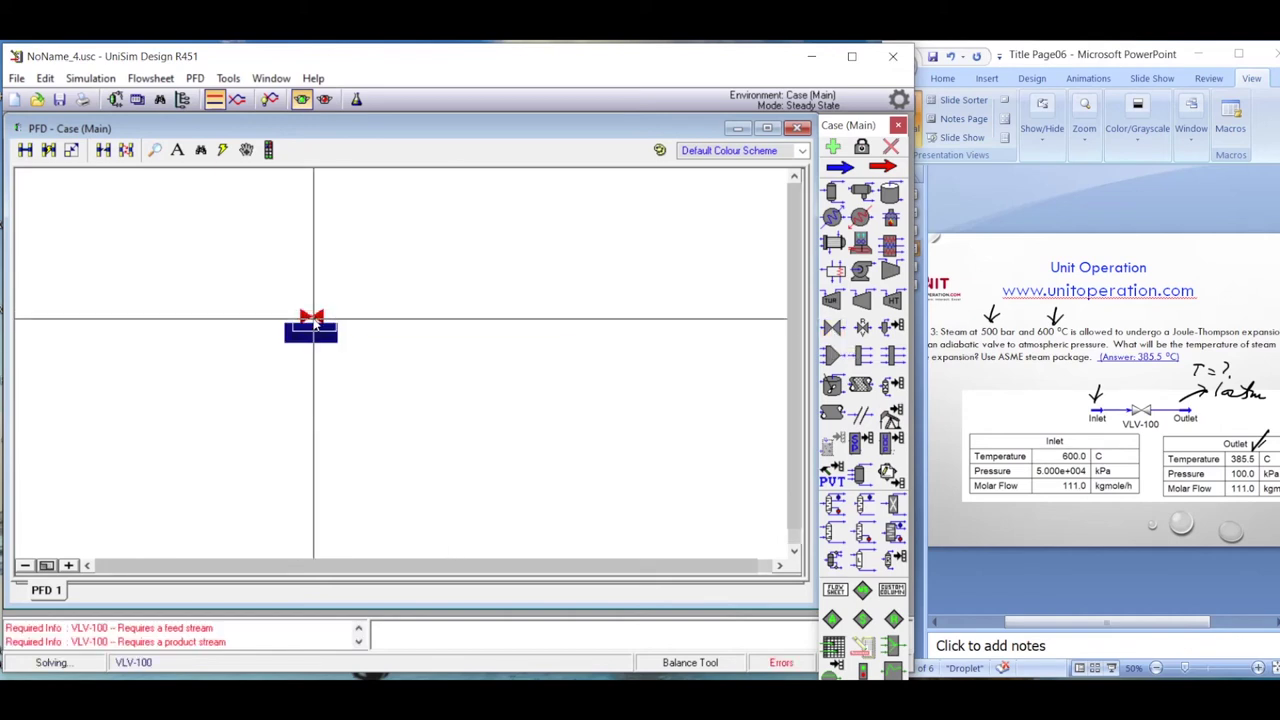
pyautogui.click(220, 288)
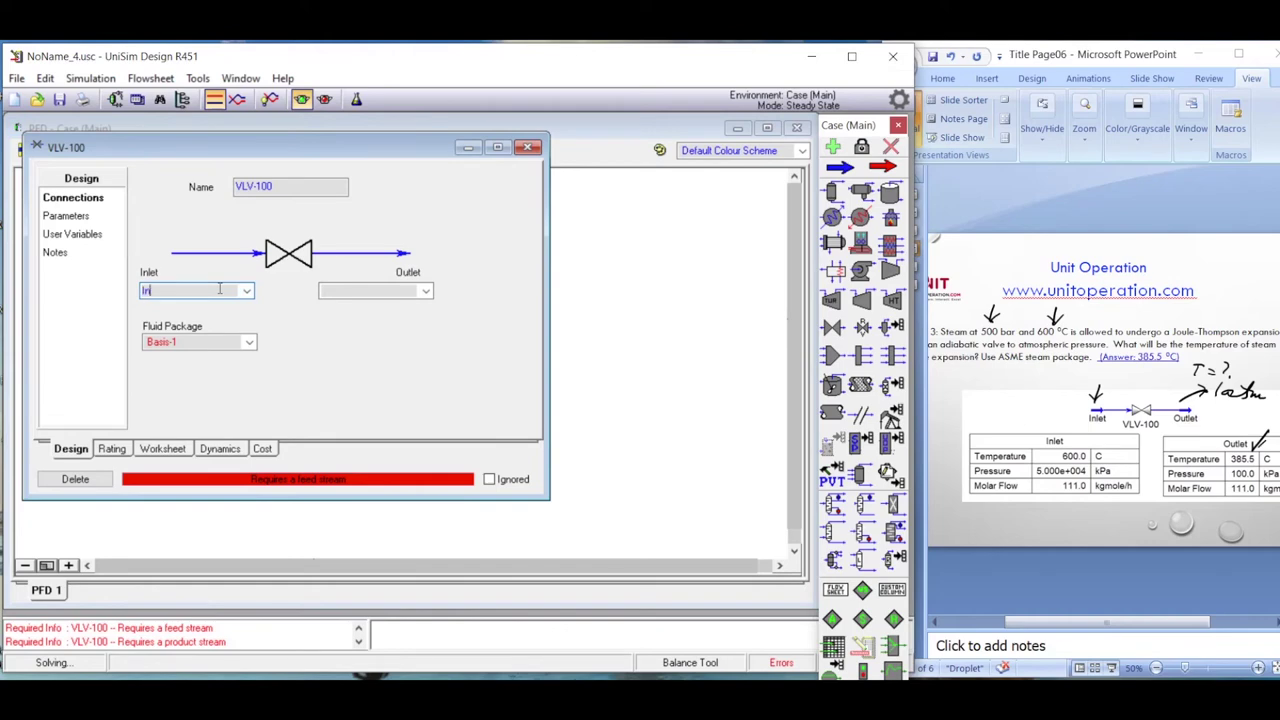
pyautogui.click(337, 289)
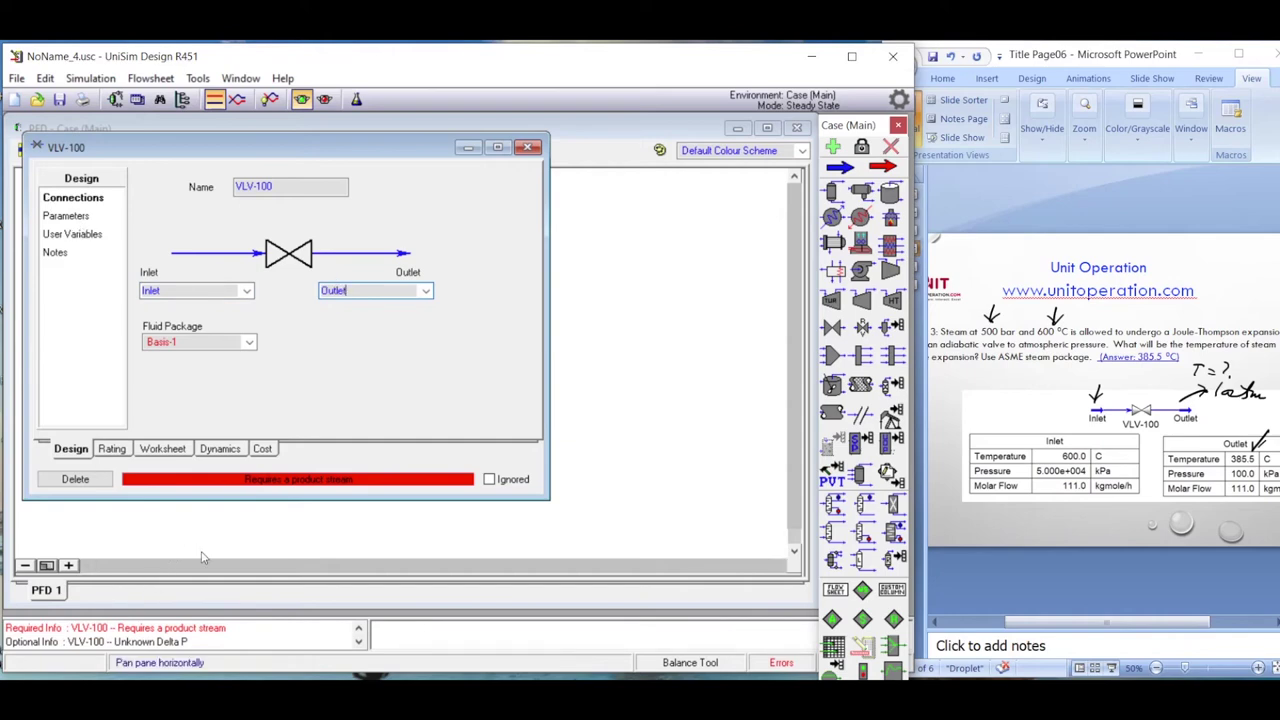
# - Set the H2O mole fraction of the valve's Inlet stream to 1
pyautogui.click(176, 452)
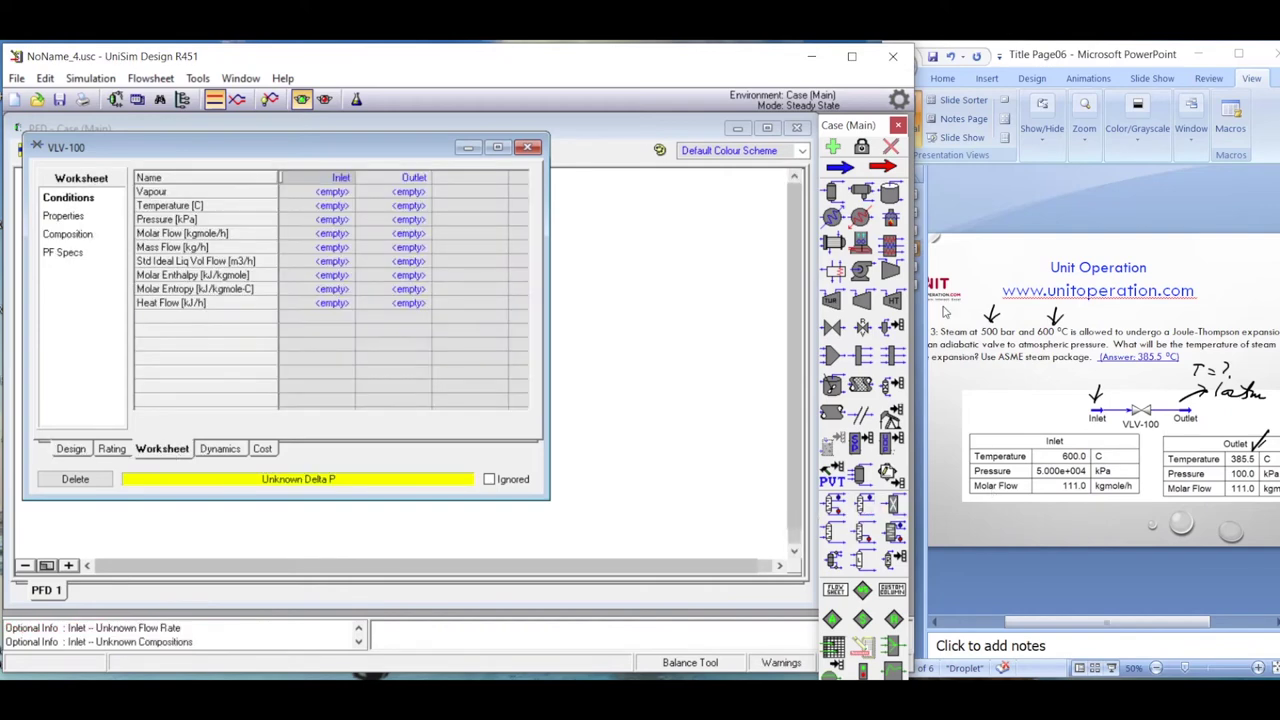
pyautogui.click(80, 235)
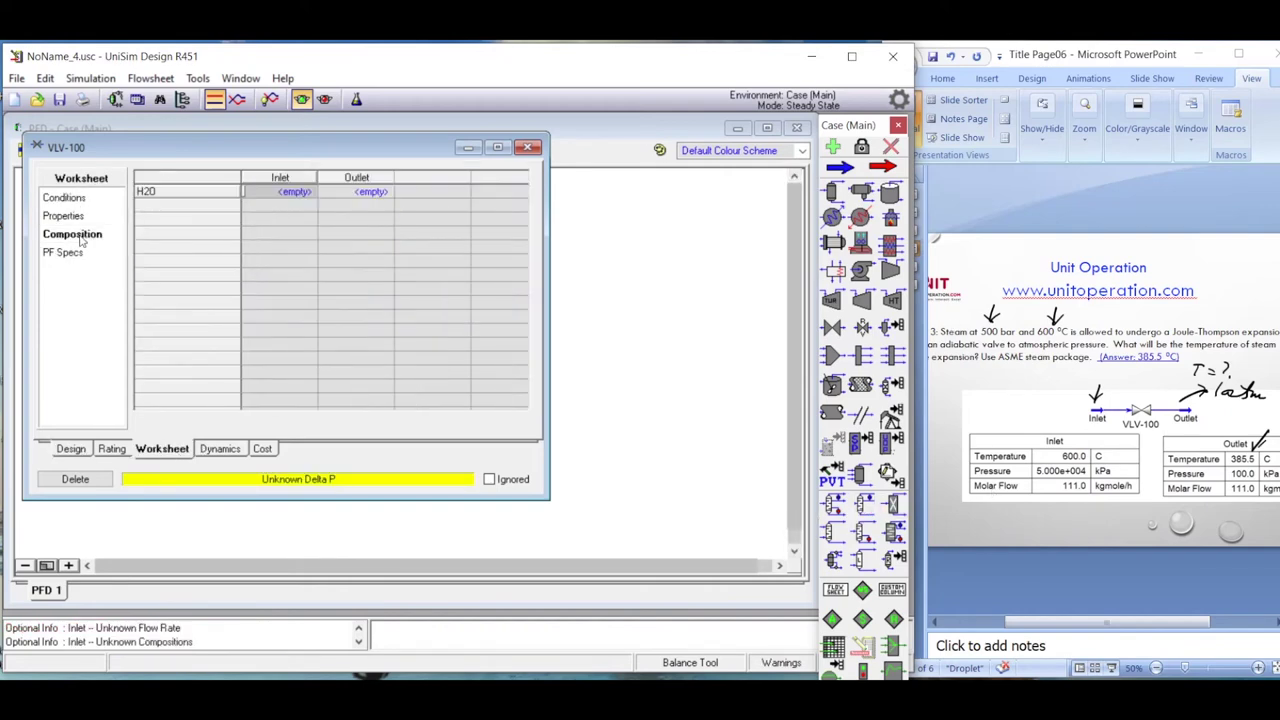
pyautogui.doubleClick(306, 200)
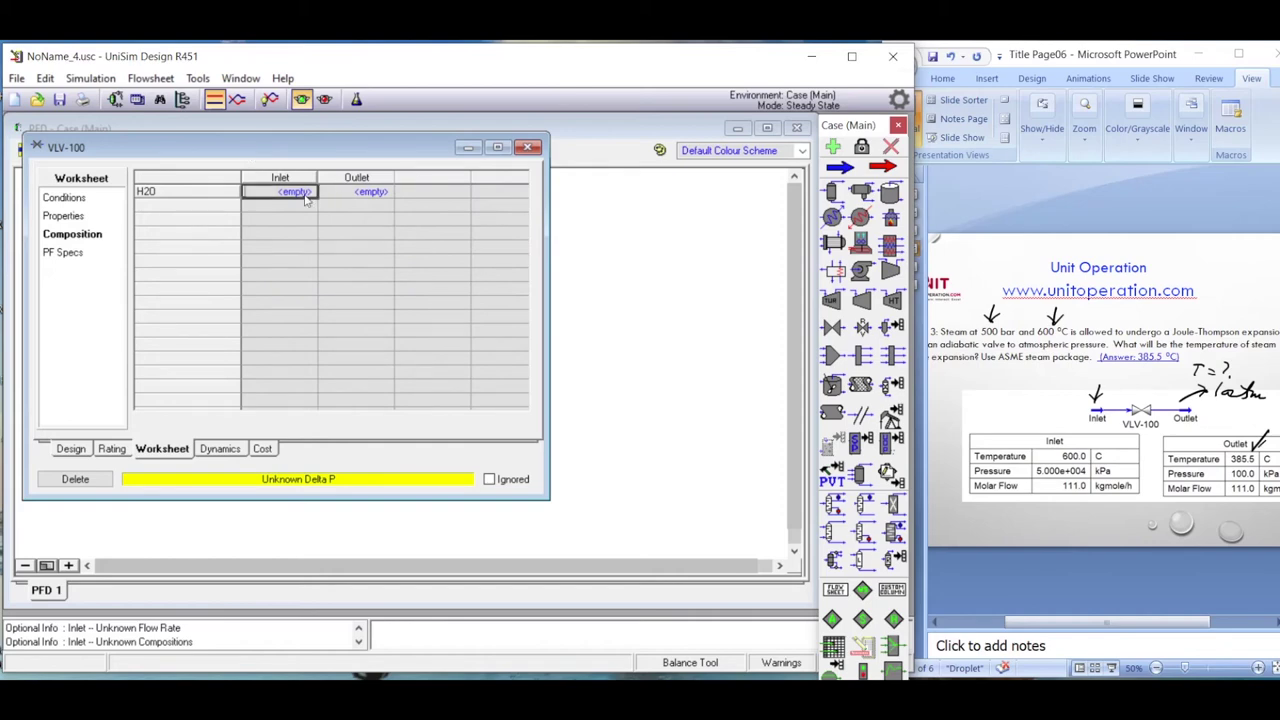
pyautogui.press('Return')
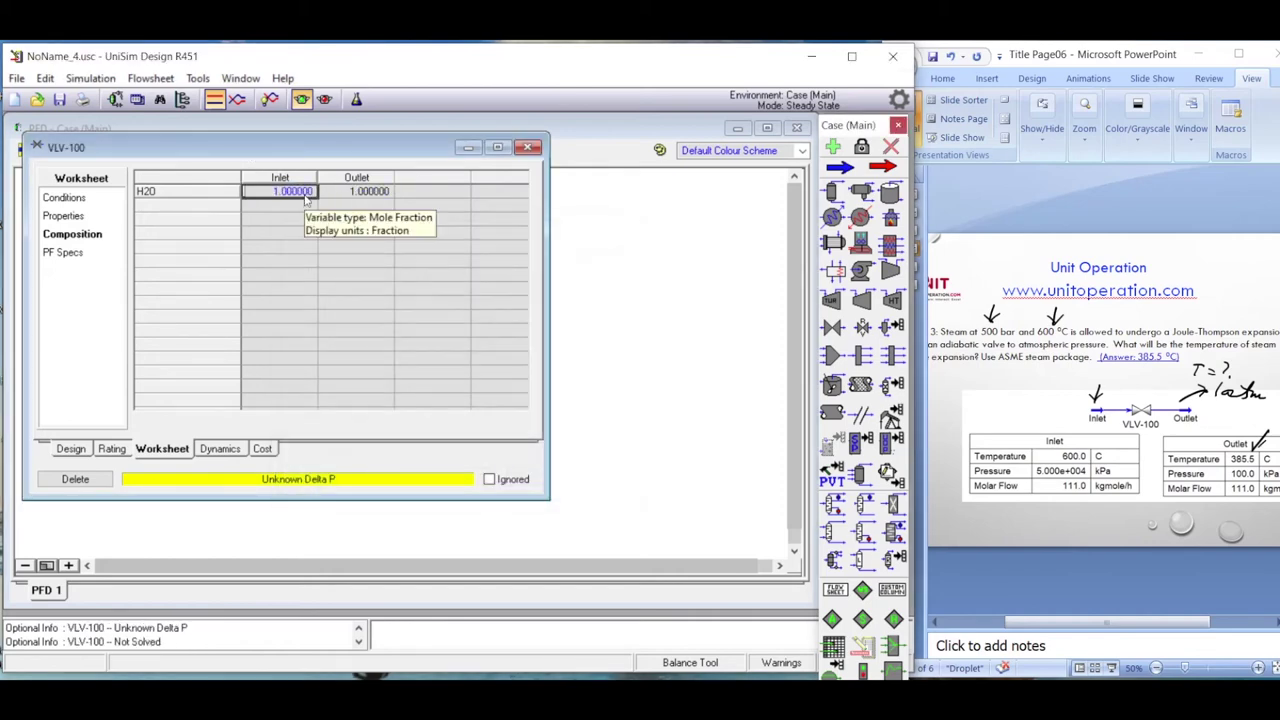
# - Set the Inlet stream's pressure to 500 bar and its temperature to 600 C
pyautogui.click(64, 198)
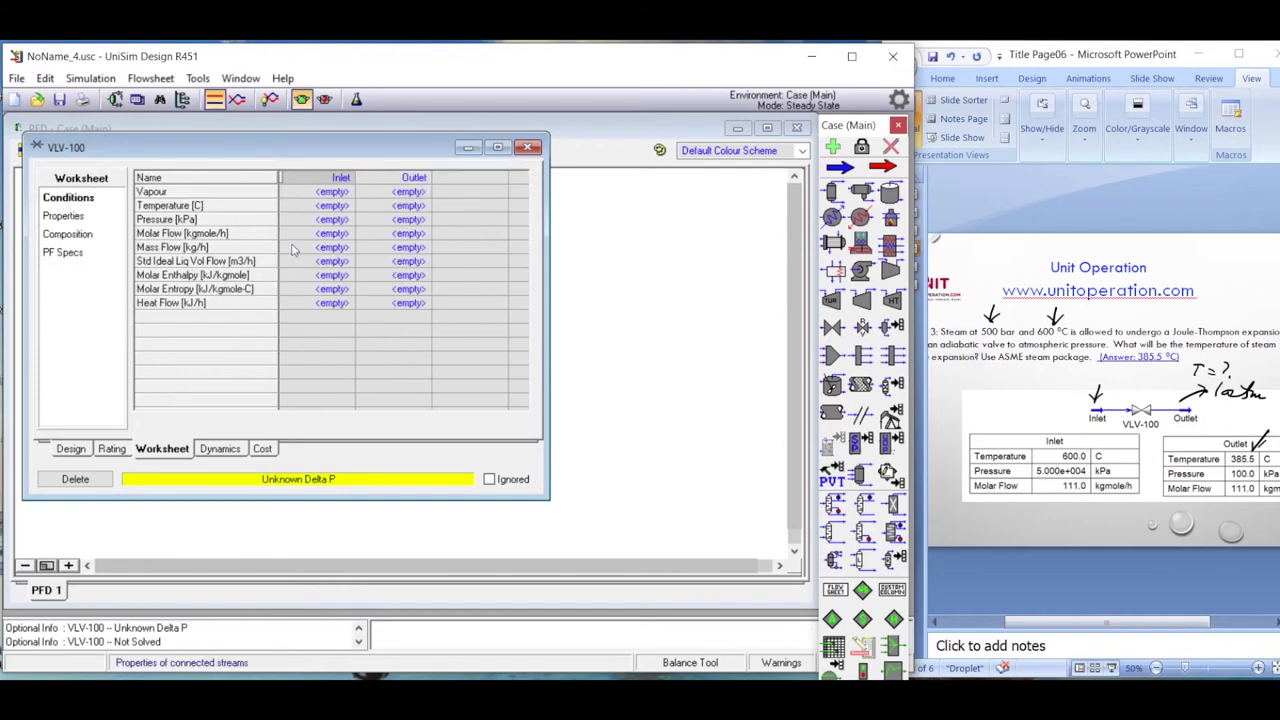
pyautogui.click(336, 220)
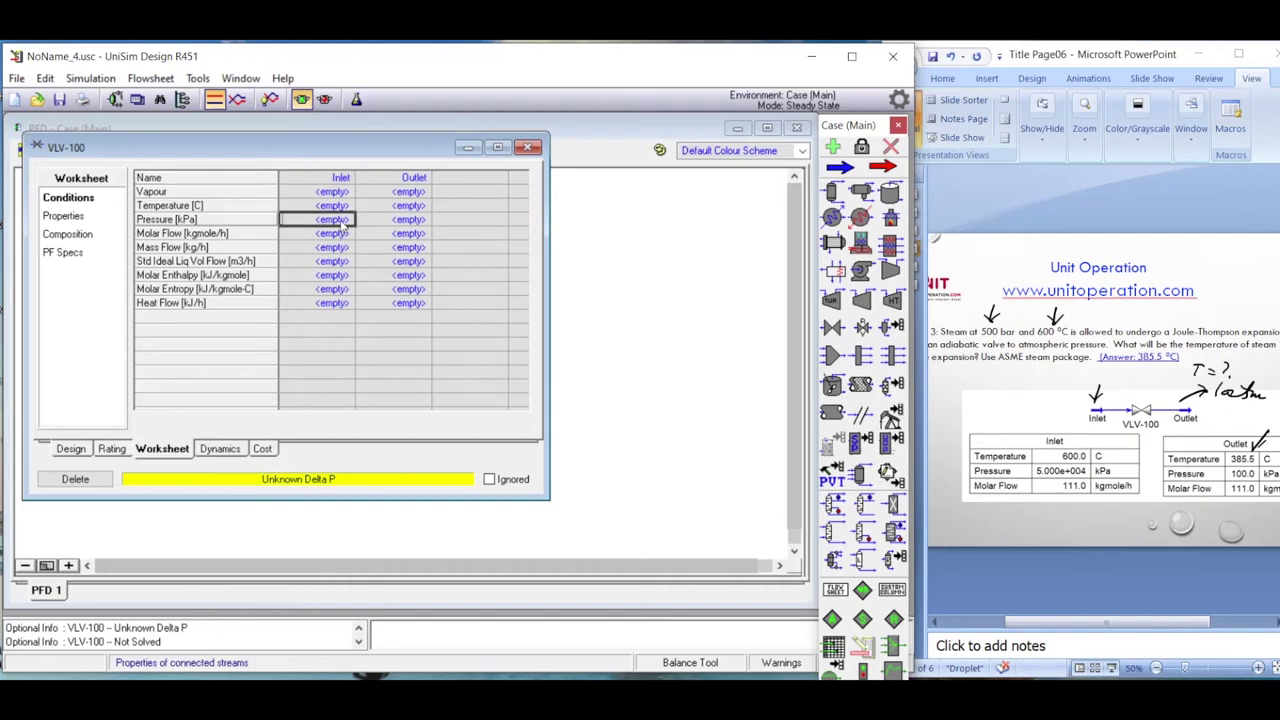
pyautogui.write('500')
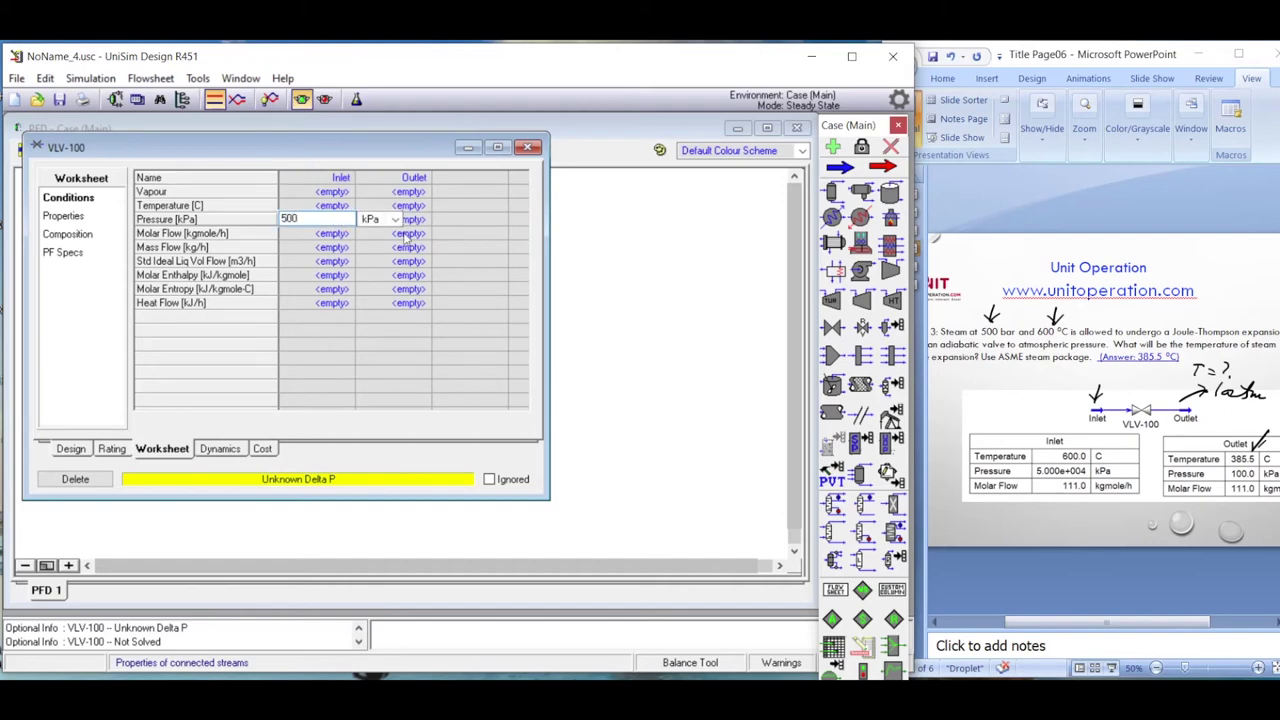
pyautogui.click(395, 219)
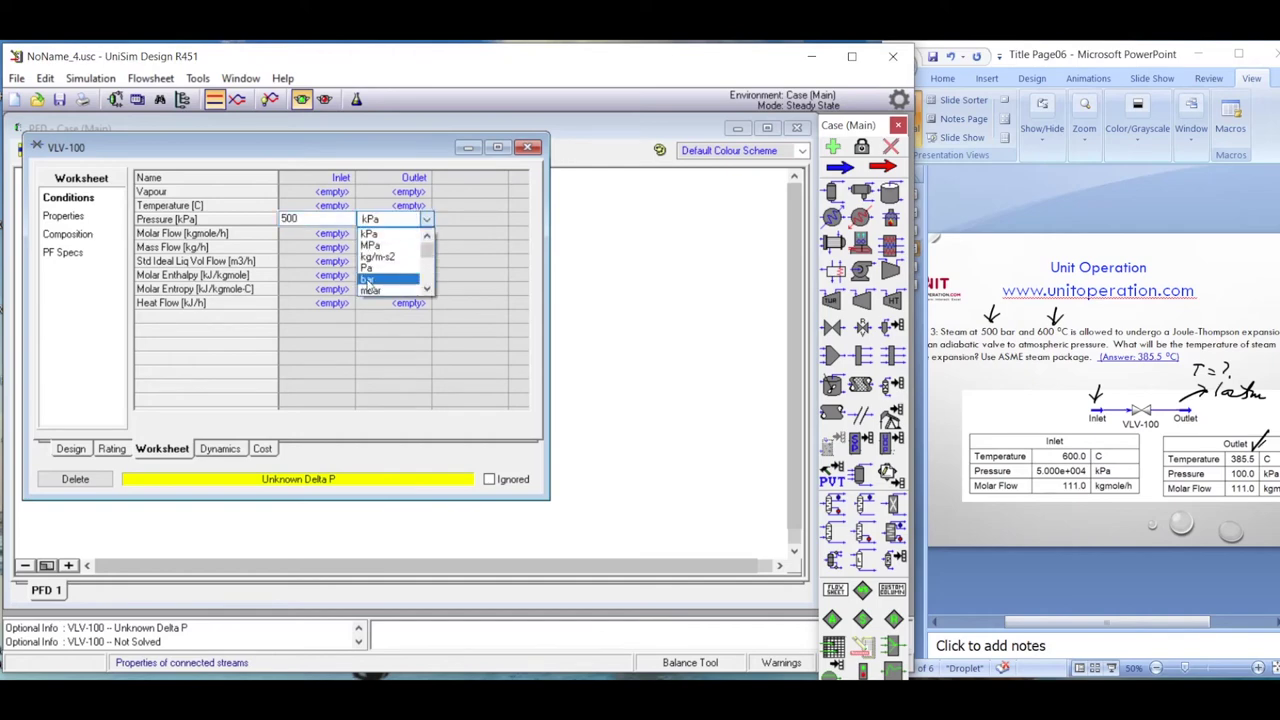
pyautogui.click(368, 279)
pyautogui.press('Up')
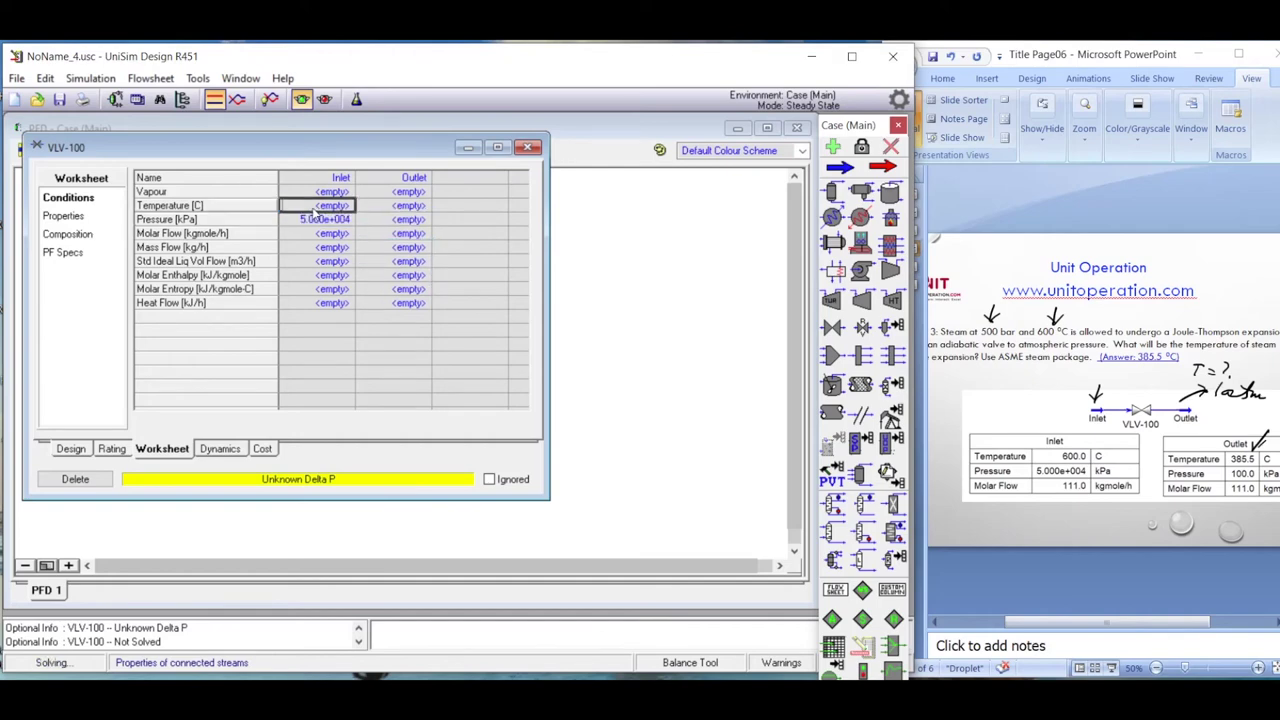
pyautogui.write('600')
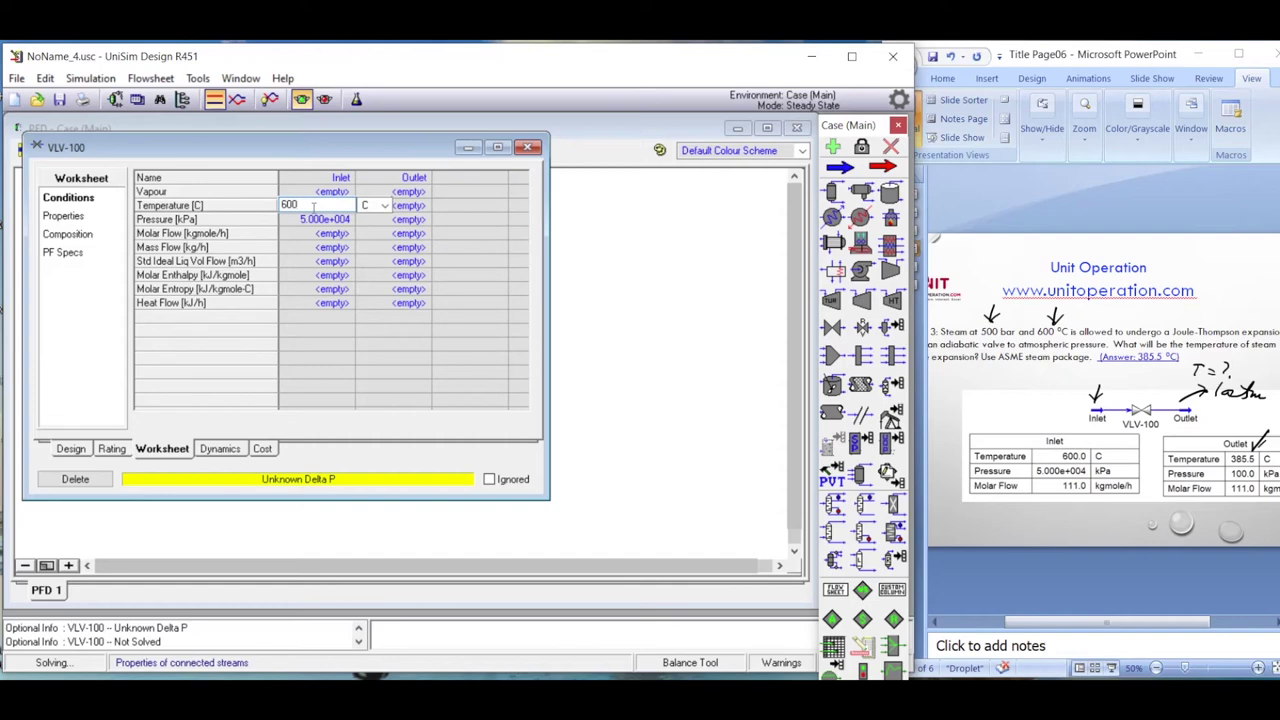
pyautogui.press('Return')
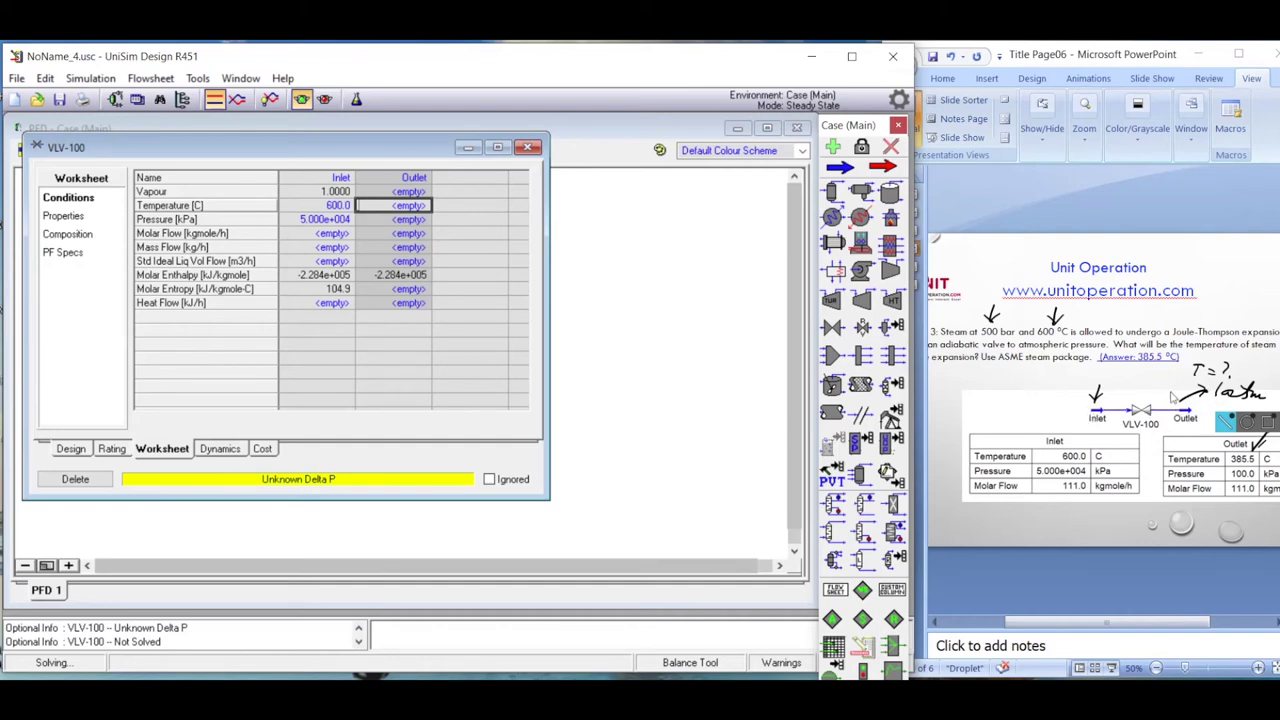
# - Set the Inlet stream's mass flow to 1 kg/h and the Outlet stream's pressure to 1 atm
pyautogui.click(335, 252)
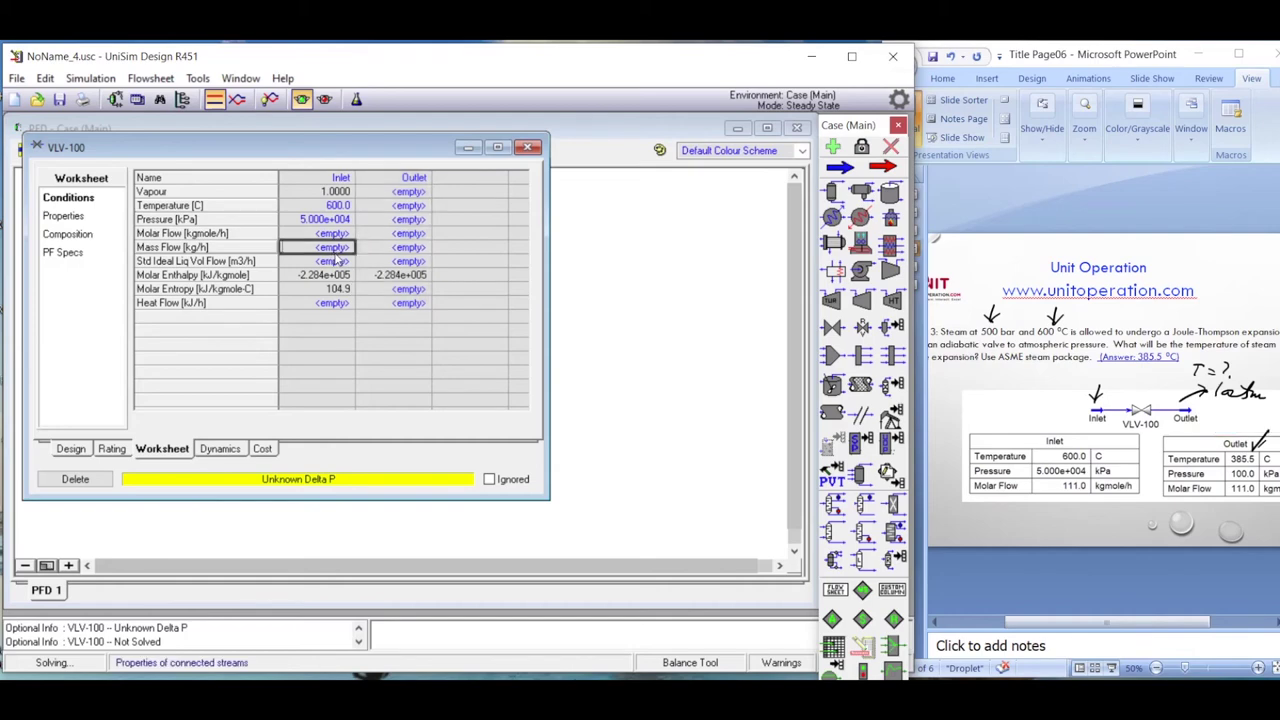
pyautogui.press('Right')
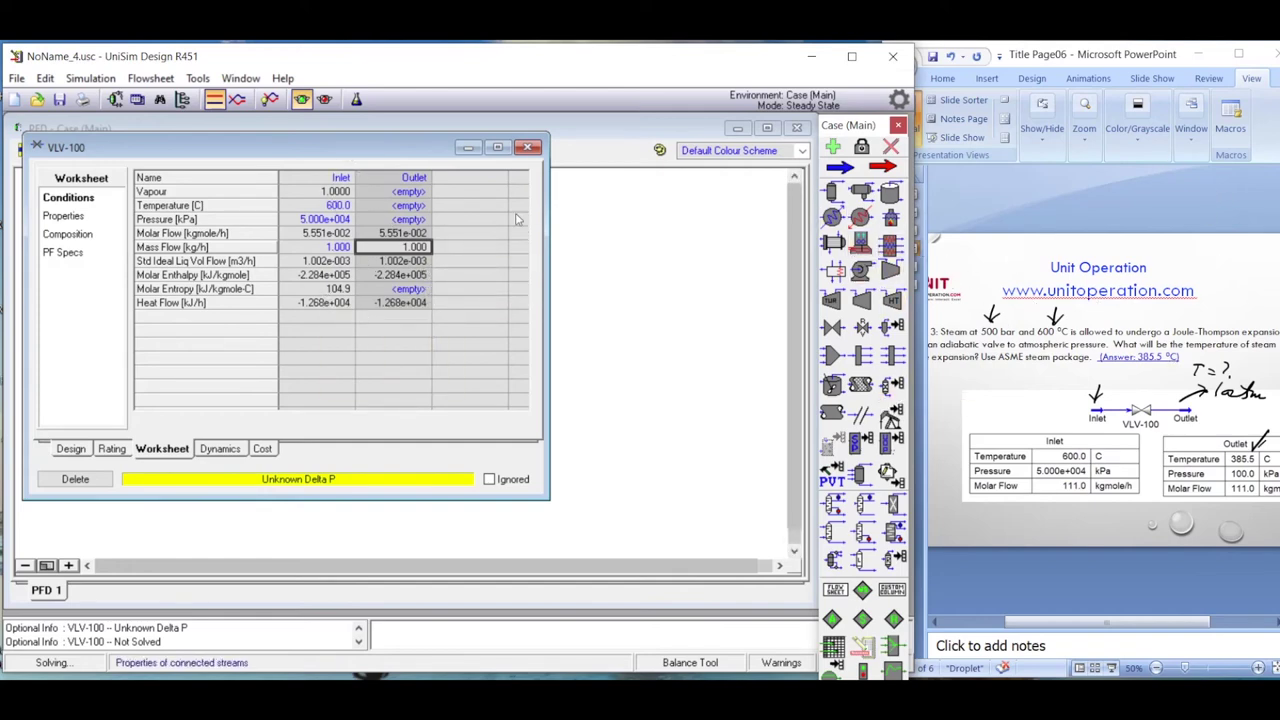
pyautogui.click(407, 220)
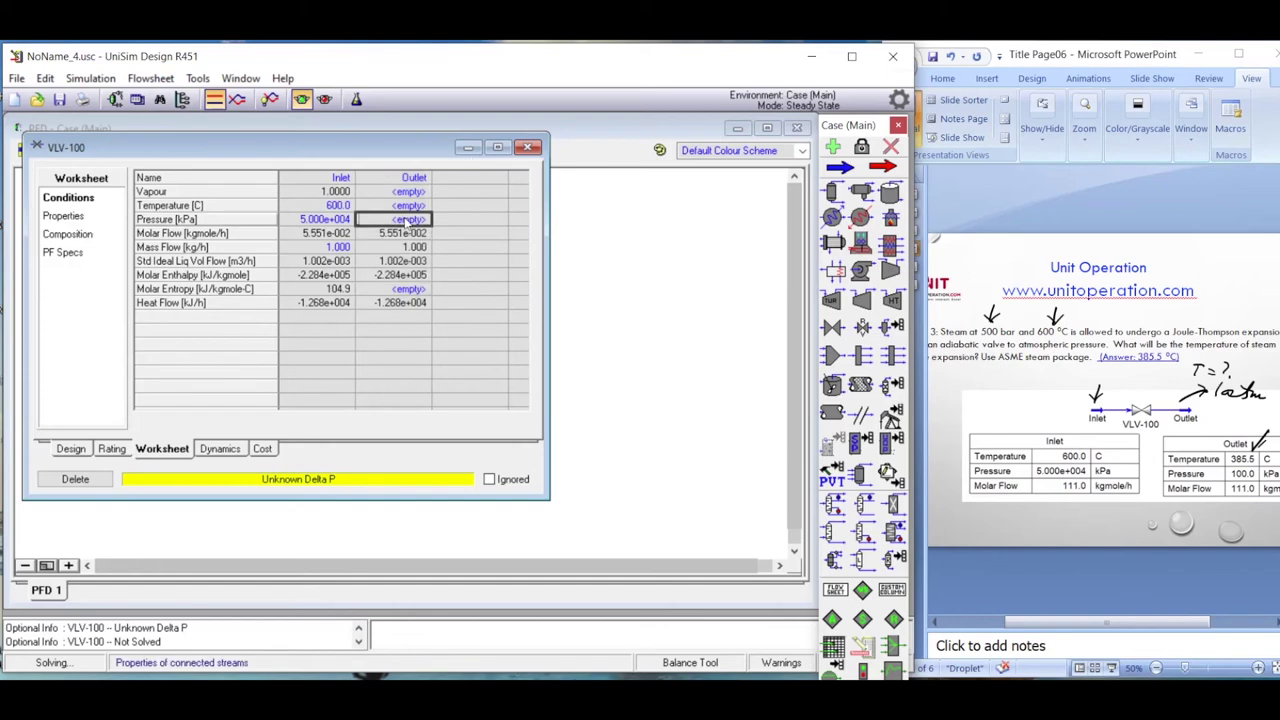
pyautogui.write('1')
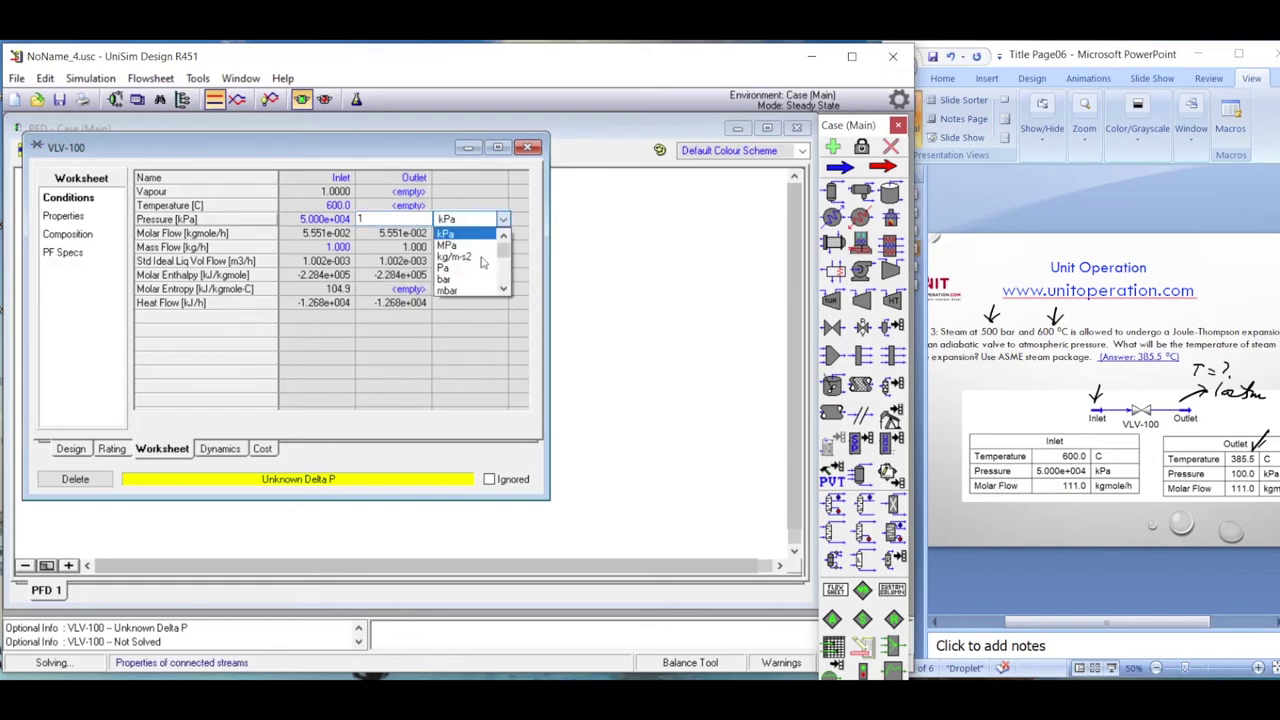
pyautogui.click(504, 290)
pyautogui.click(504, 290)
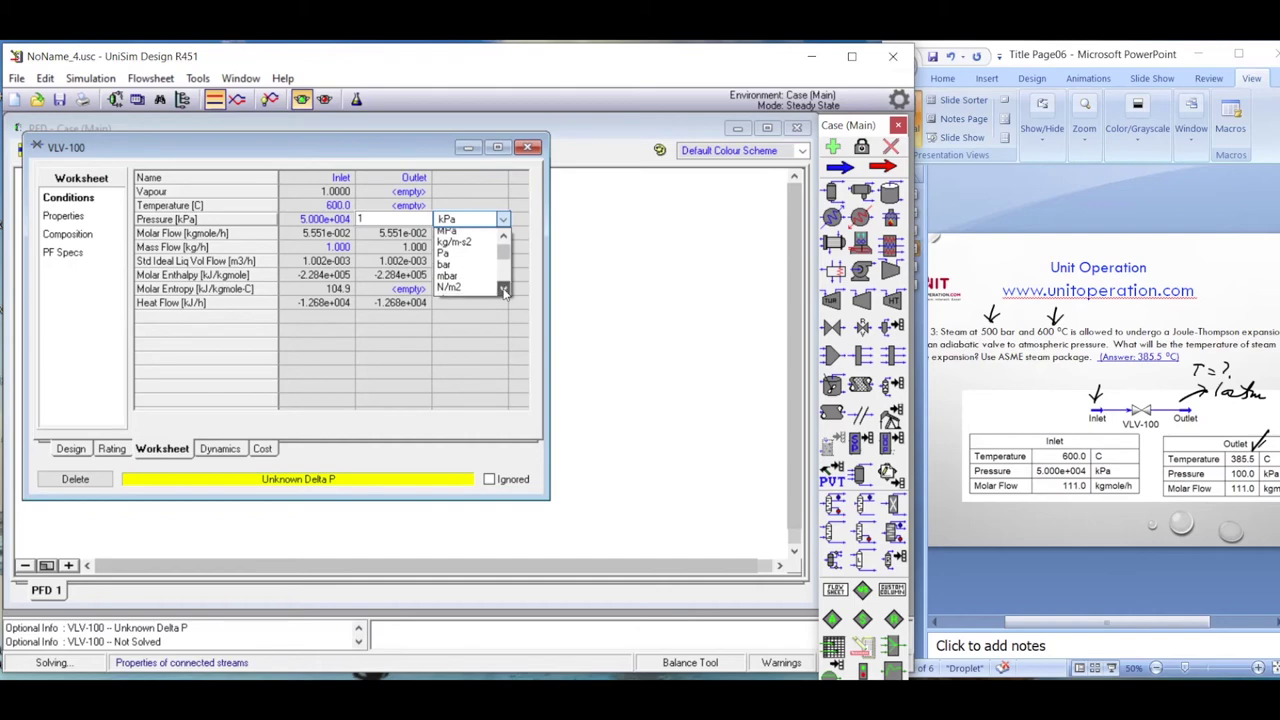
pyautogui.click(458, 291)
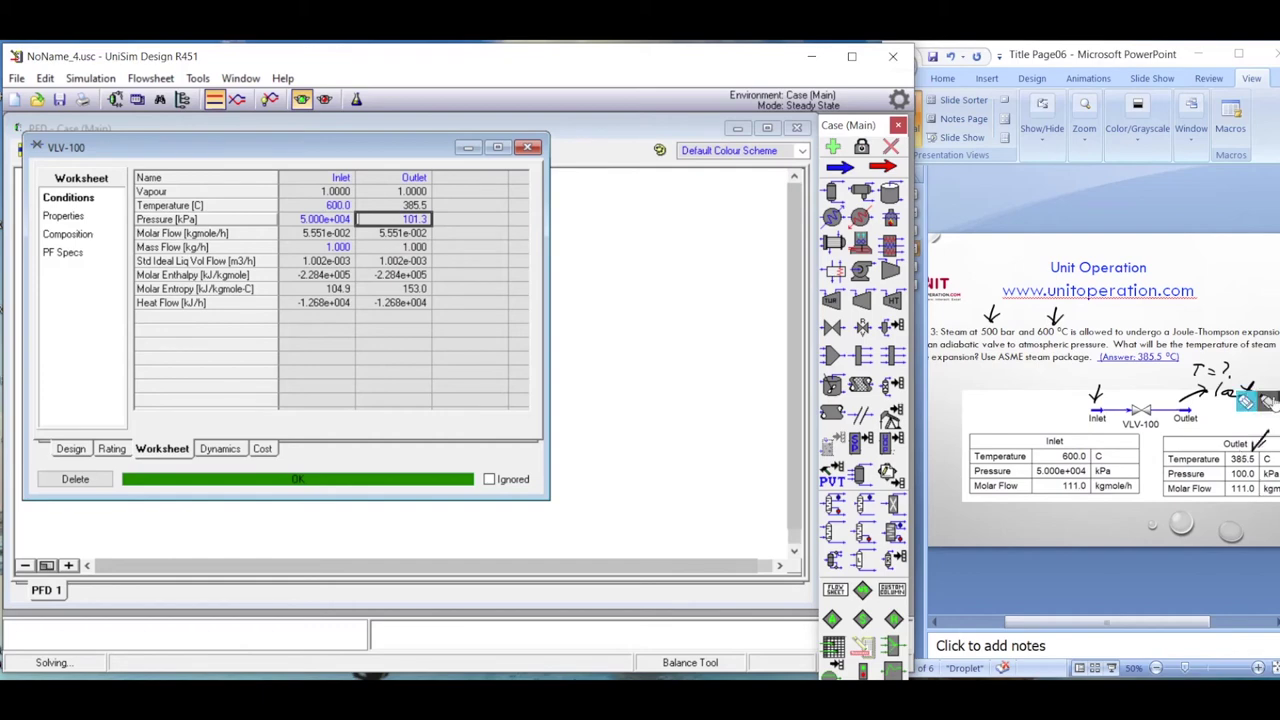
# - Annotate the Problem 4 slide in PowerPoint by hand, marking 300 psi at the valve inlet and 1 atm and 250 °F at the outlet
pyautogui.click(1245, 401)
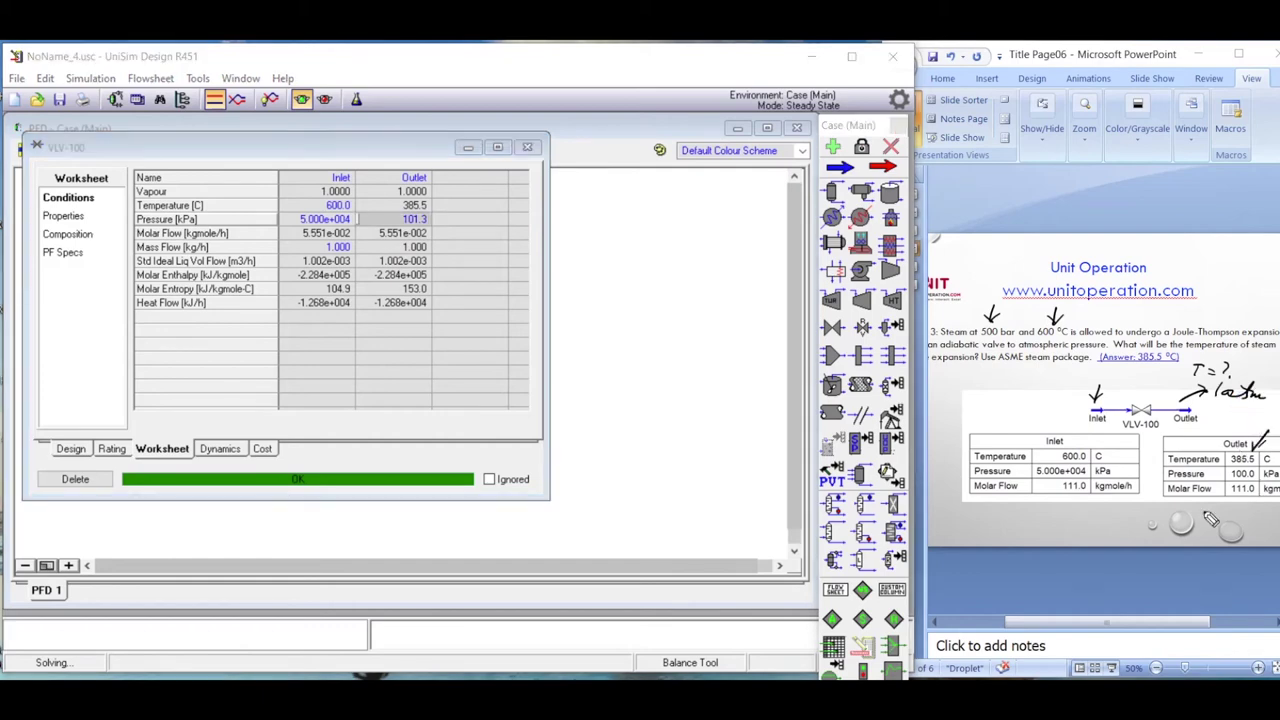
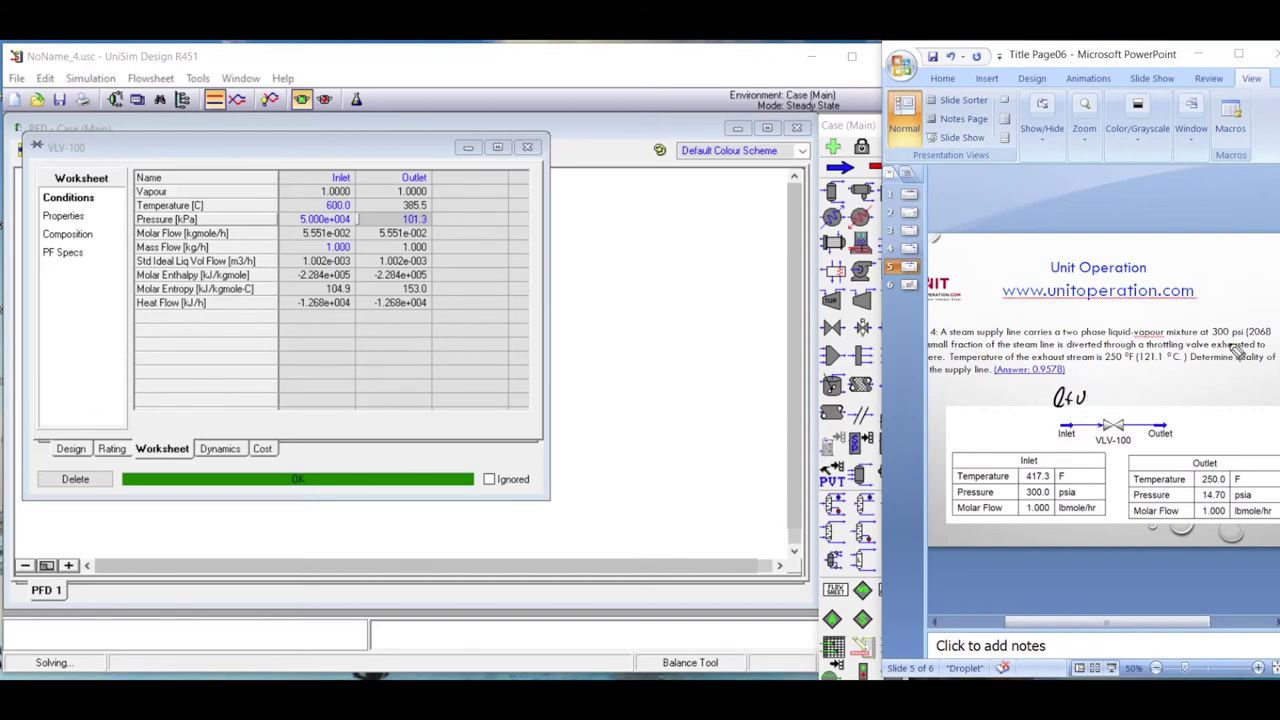
pyautogui.moveTo(1231, 318)
pyautogui.mouseDown()
pyautogui.moveTo(1236, 328)
pyautogui.moveTo(1244, 312)
pyautogui.mouseUp()
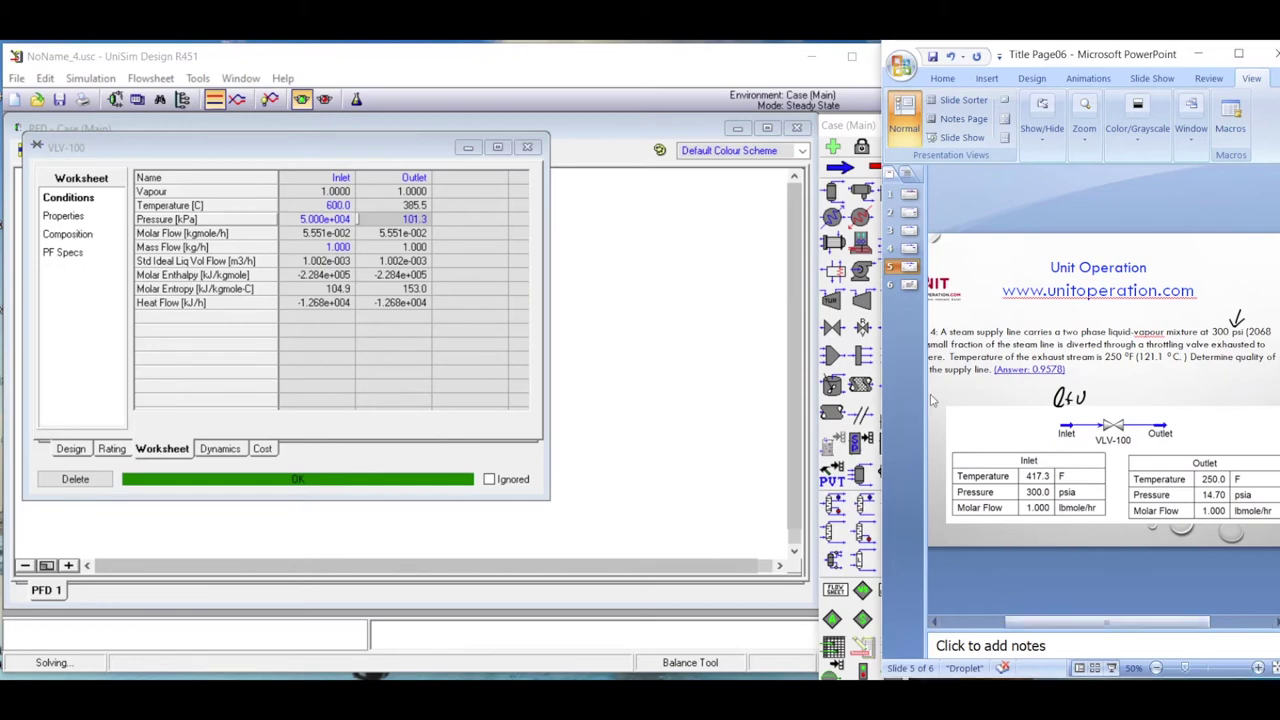
pyautogui.click(1156, 668)
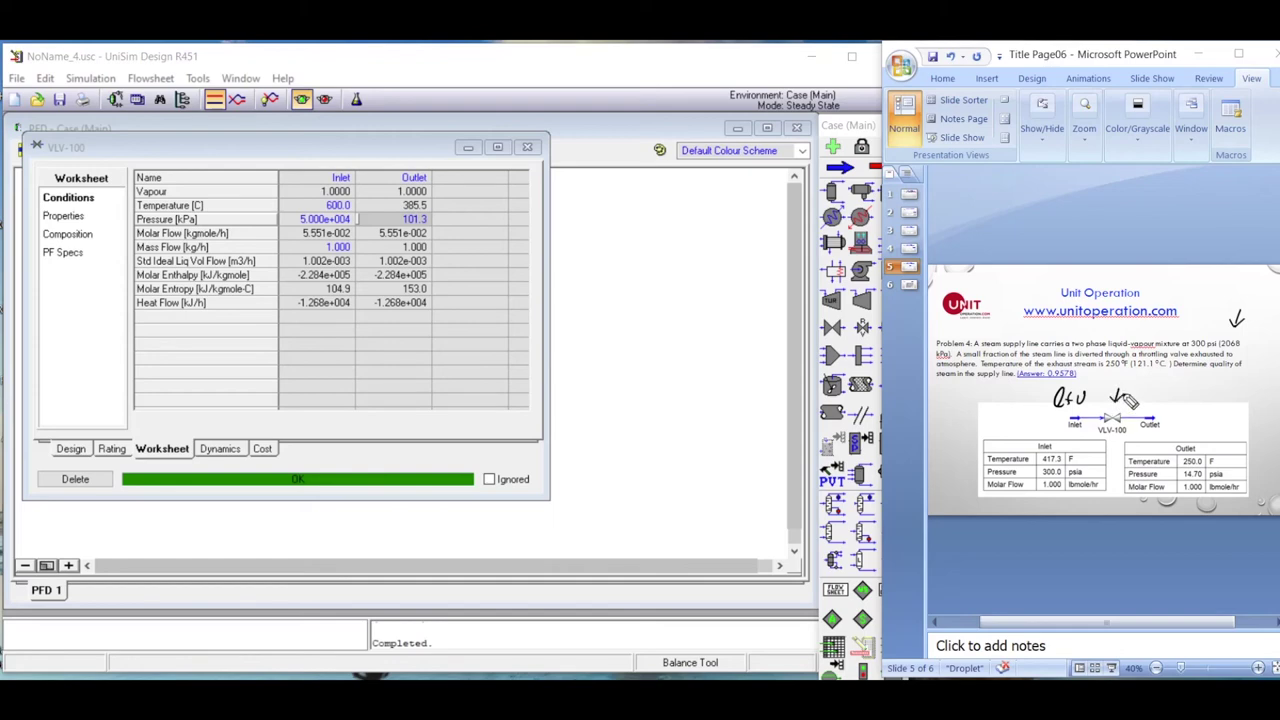
pyautogui.moveTo(1110, 392)
pyautogui.mouseDown()
pyautogui.moveTo(1164, 415)
pyautogui.moveTo(1184, 400)
pyautogui.moveTo(1201, 410)
pyautogui.mouseUp()
pyautogui.moveTo(1184, 391)
pyautogui.mouseDown()
pyautogui.moveTo(1226, 395)
pyautogui.moveTo(1213, 398)
pyautogui.moveTo(1224, 385)
pyautogui.mouseUp()
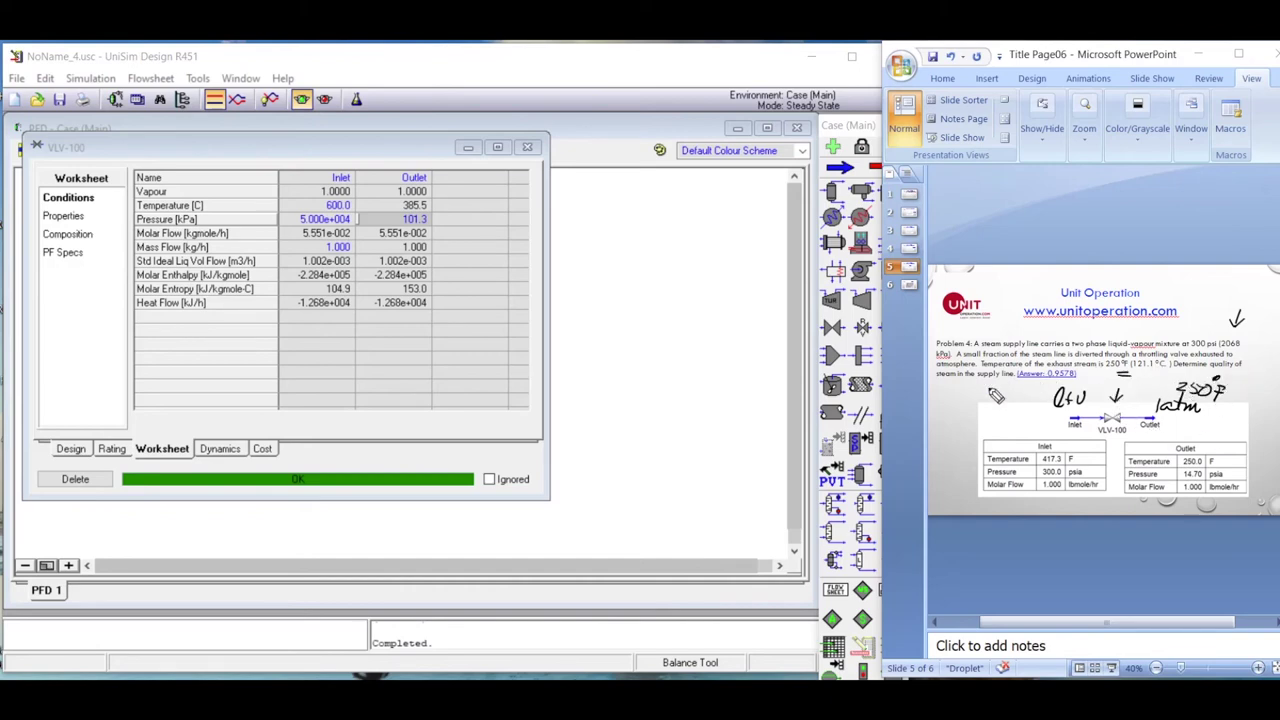
pyautogui.moveTo(1028, 402); pyautogui.dragTo(1038, 406)
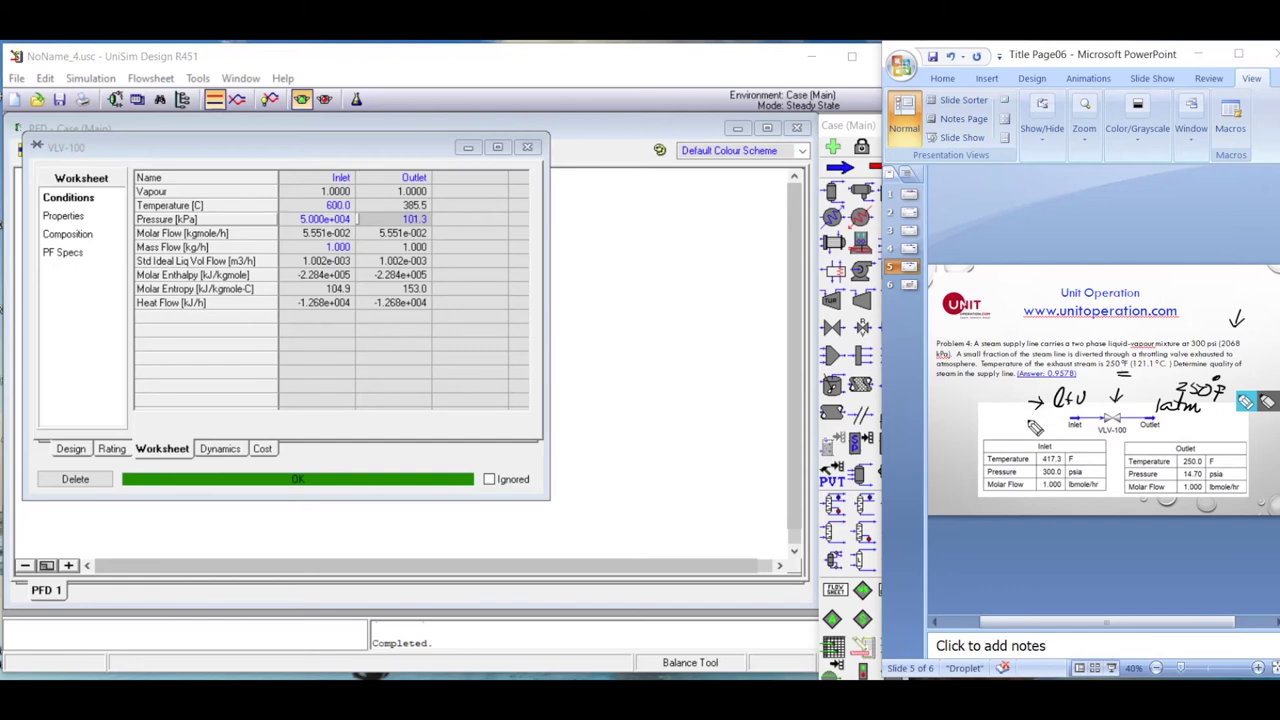
pyautogui.moveTo(992, 406); pyautogui.dragTo(1040, 424)
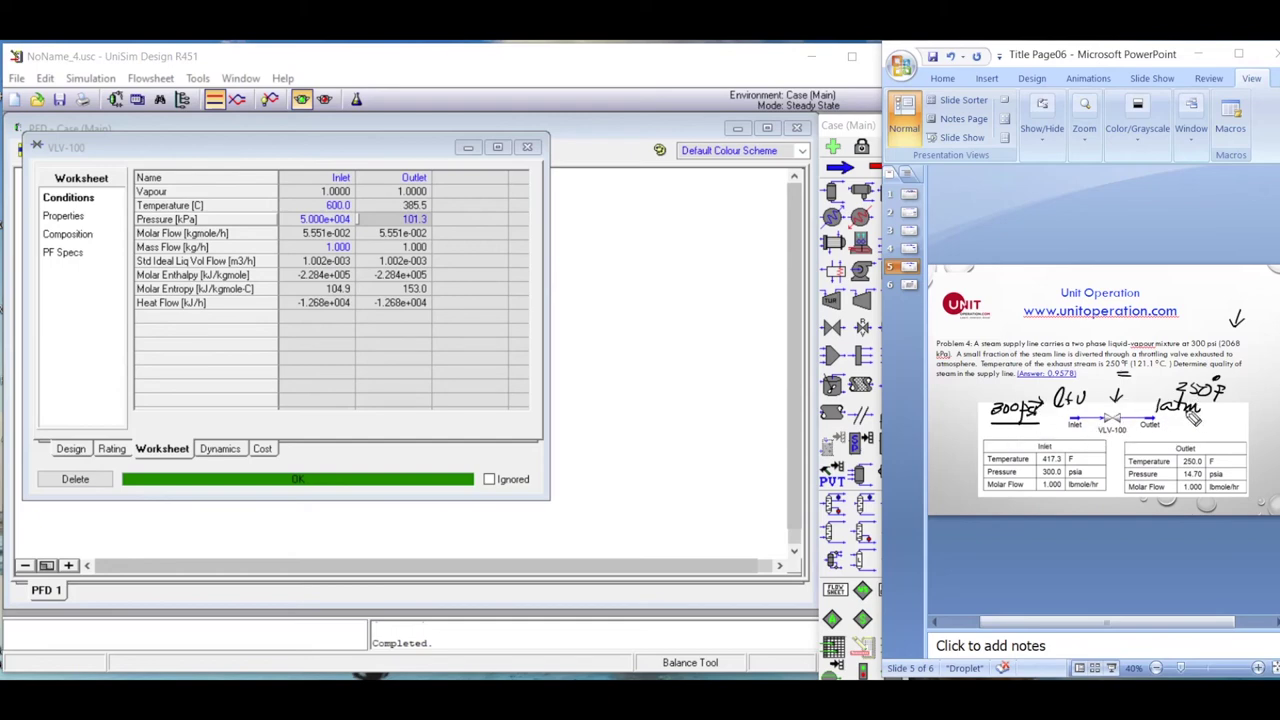
pyautogui.moveTo(1230, 389); pyautogui.dragTo(1253, 380)
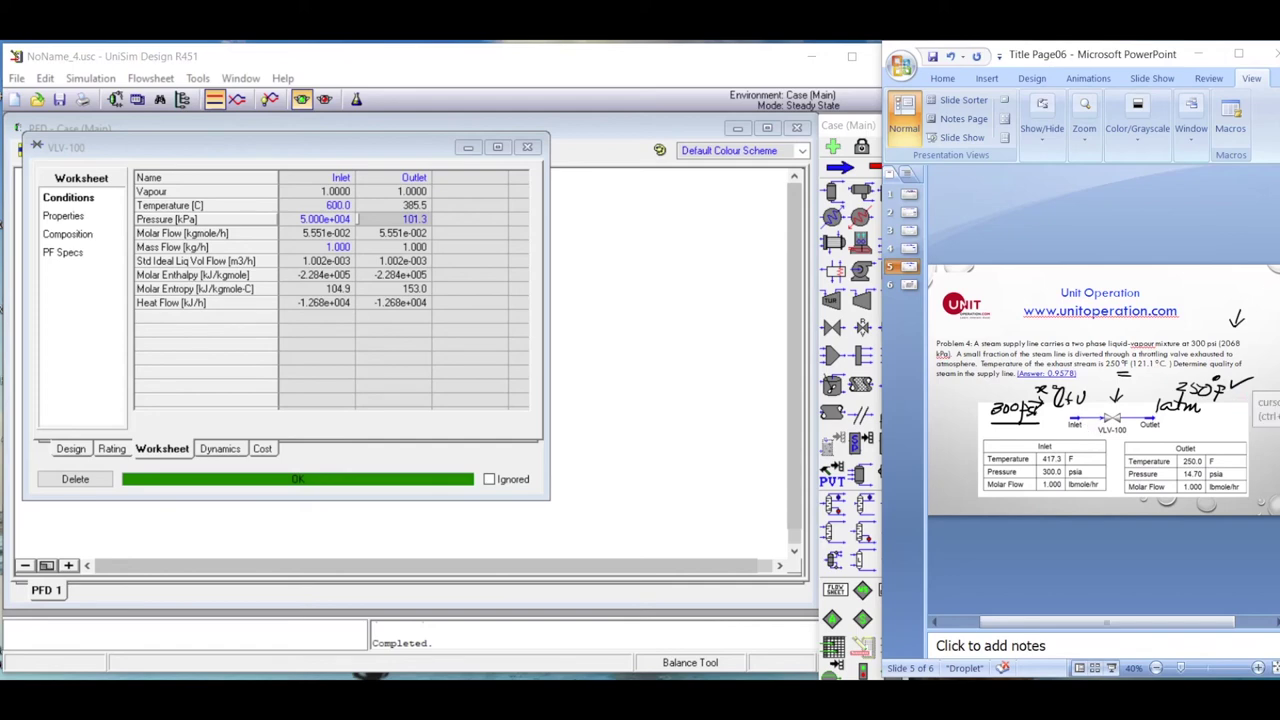
# - Create a new case in UniSim Design and add H2O to its master component list
pyautogui.click(14, 99)
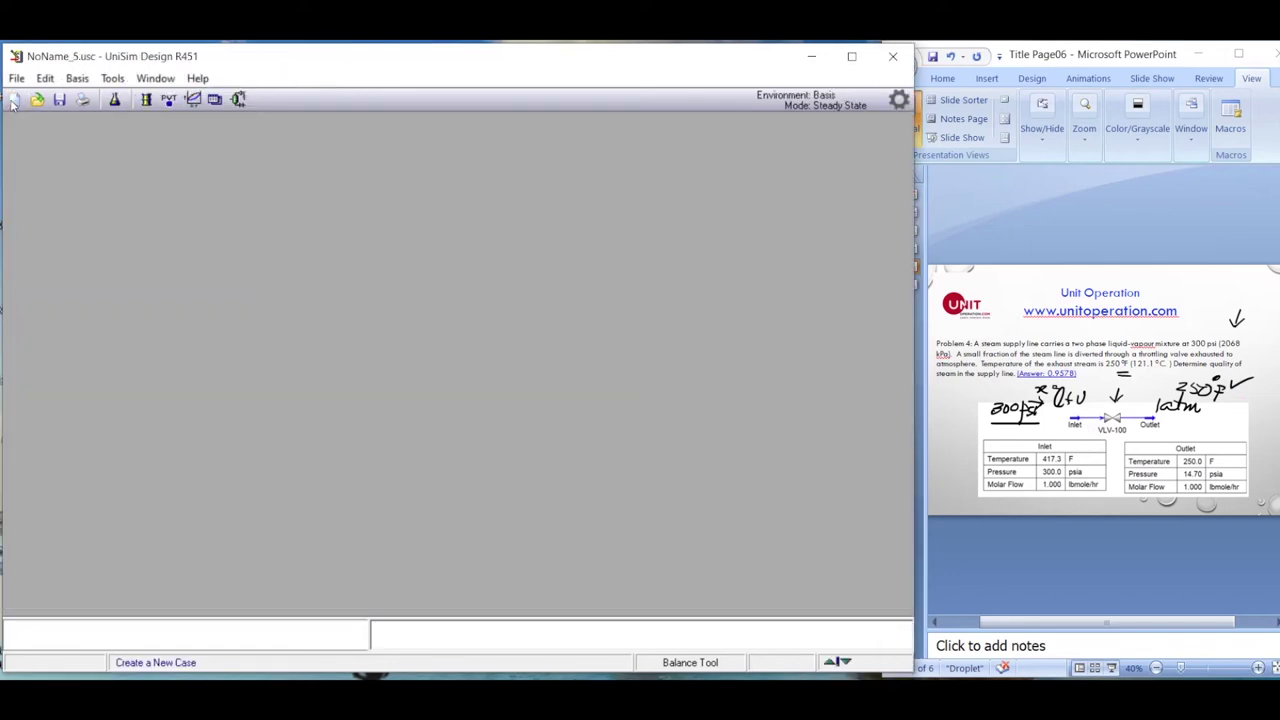
pyautogui.click(180, 175)
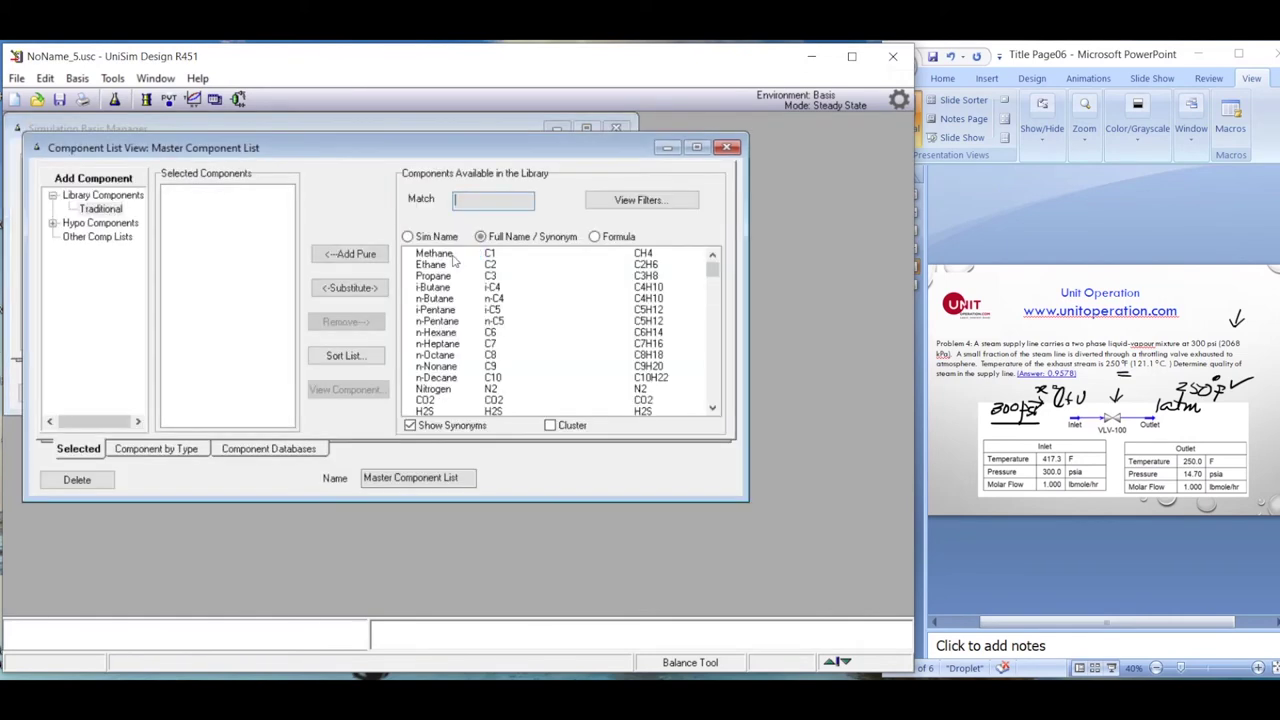
pyautogui.write('h')
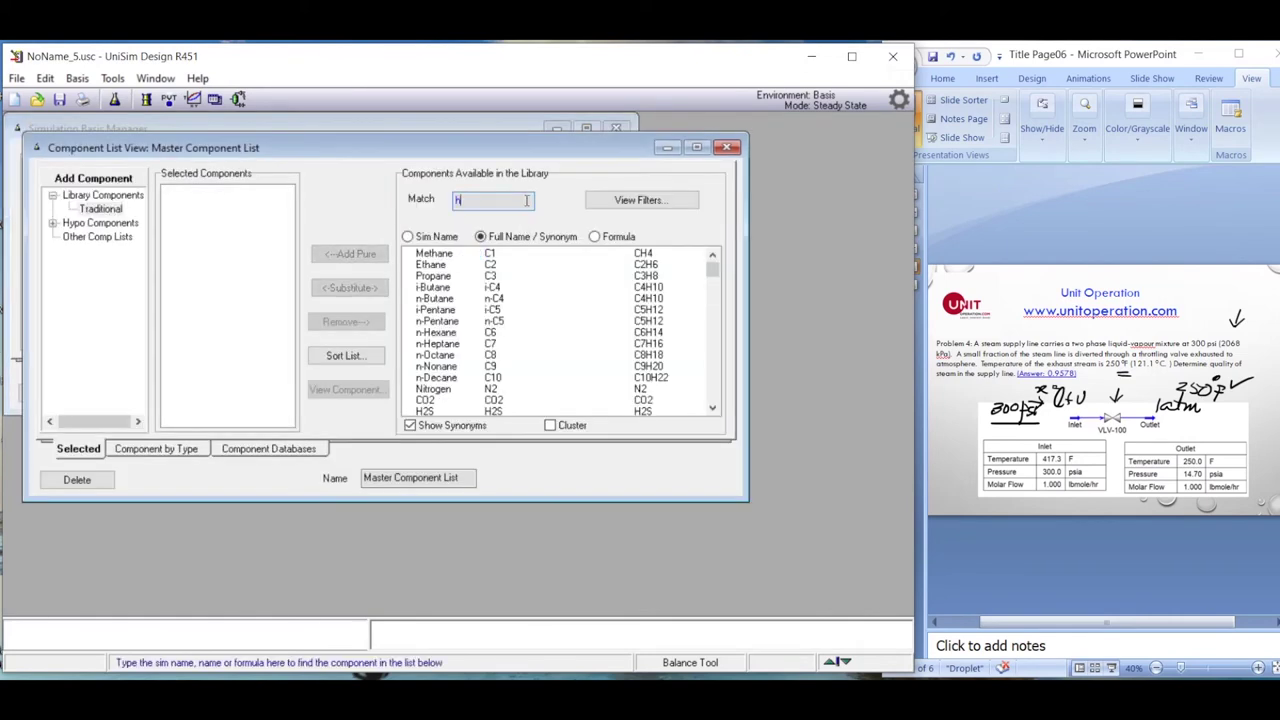
pyautogui.write('2o')
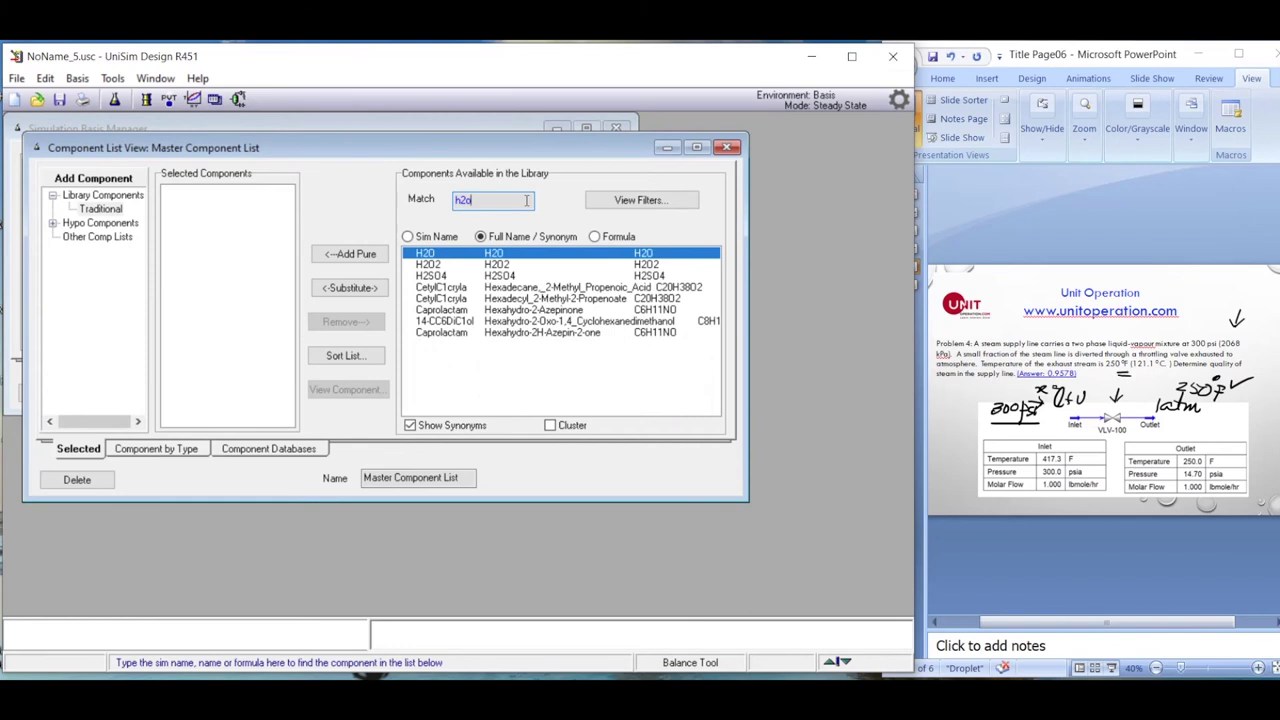
pyautogui.press('Return')
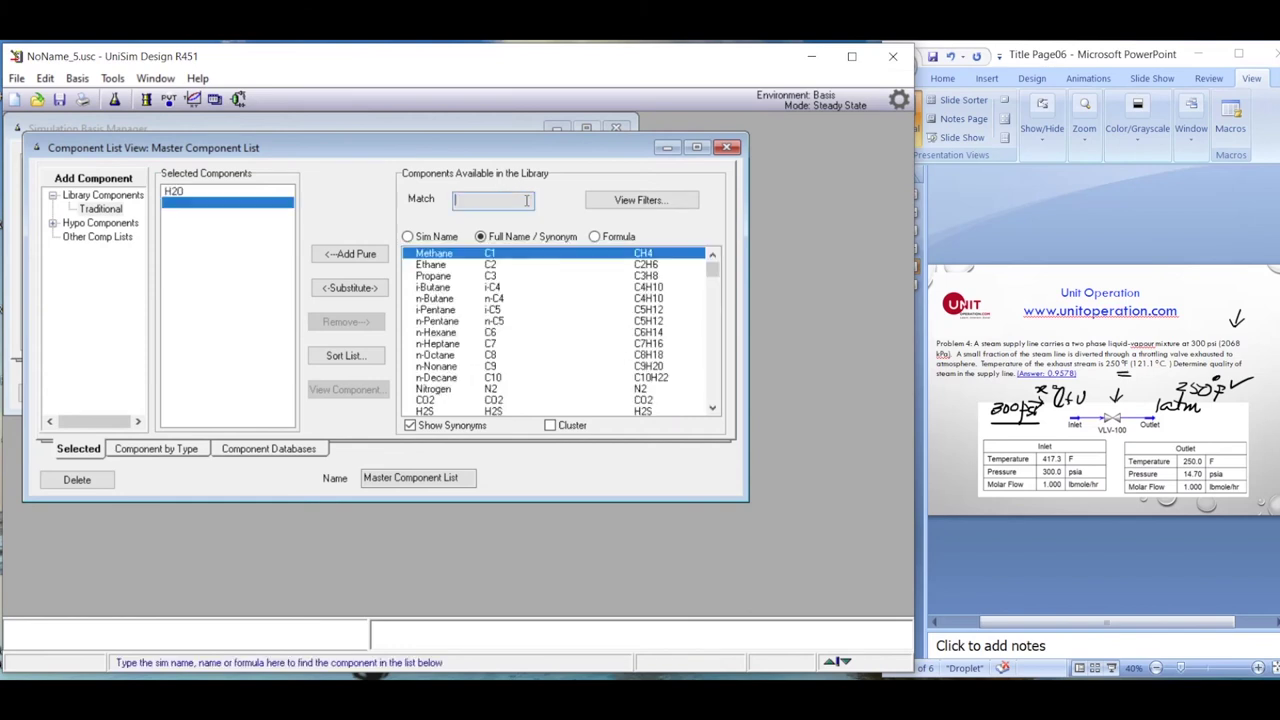
pyautogui.click(729, 148)
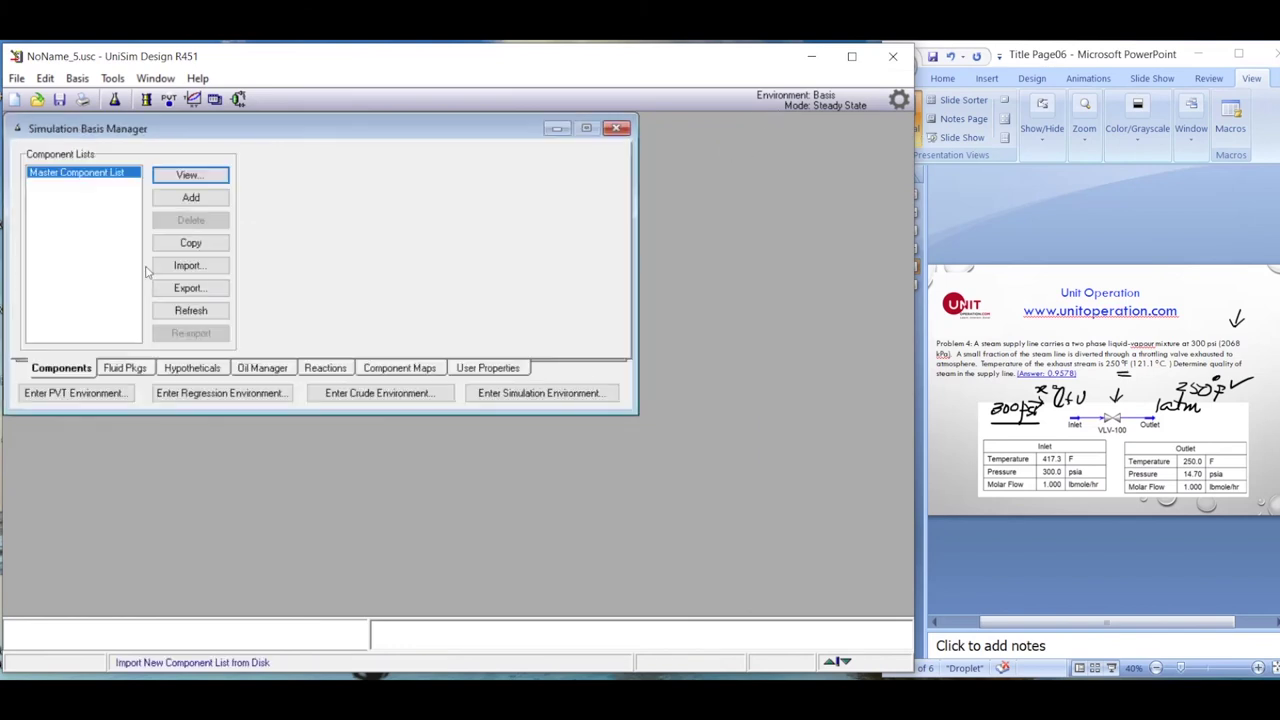
# - Add an ASME Steam fluid package to the new case and enter the simulation environment
pyautogui.click(128, 371)
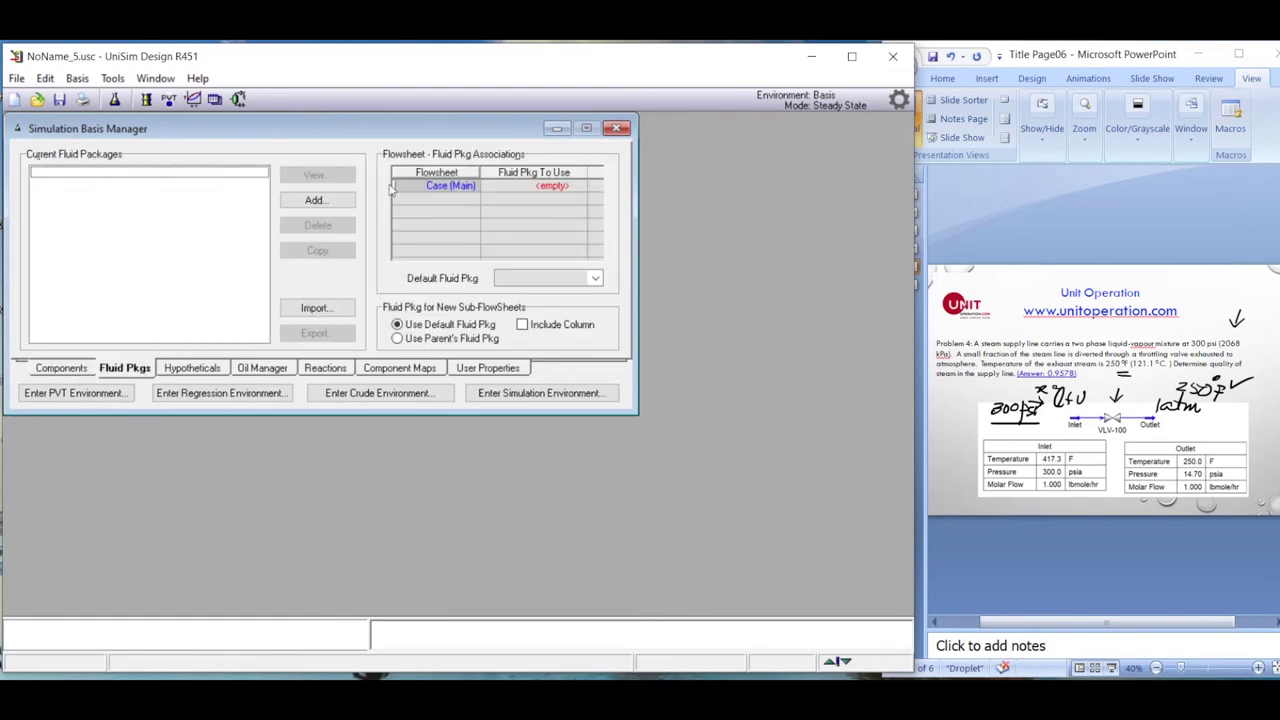
pyautogui.click(318, 199)
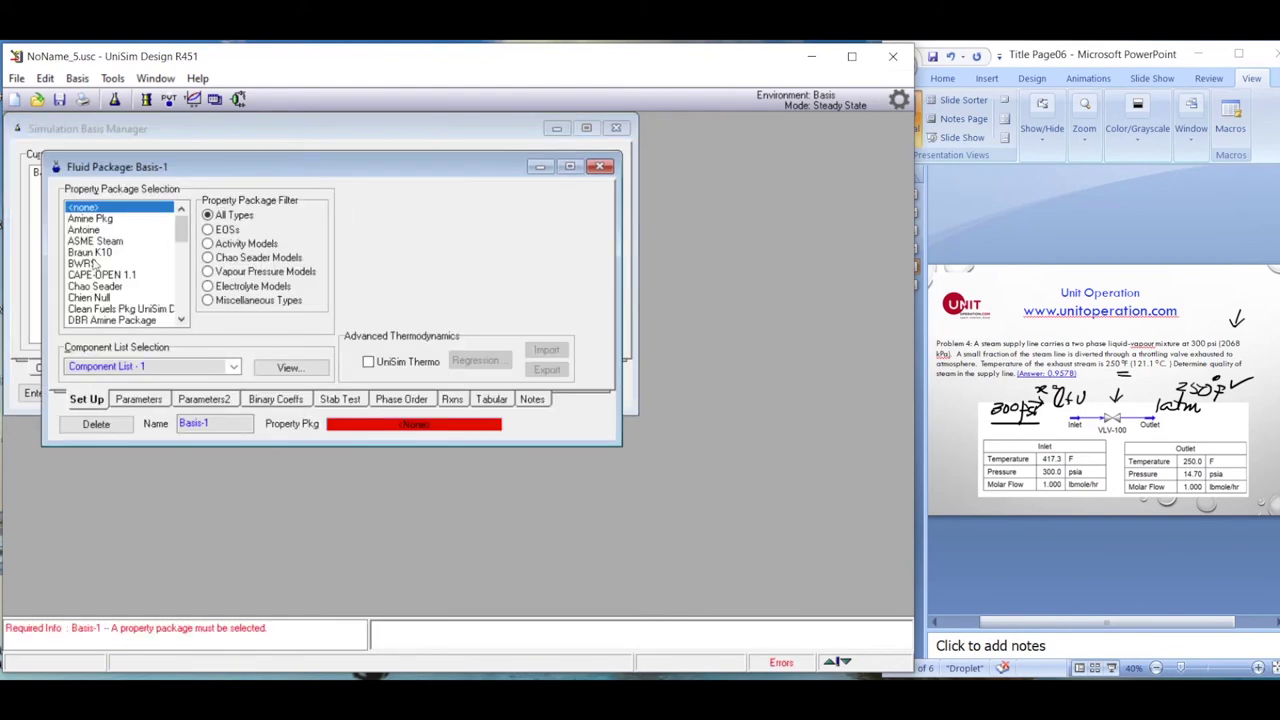
pyautogui.click(112, 243)
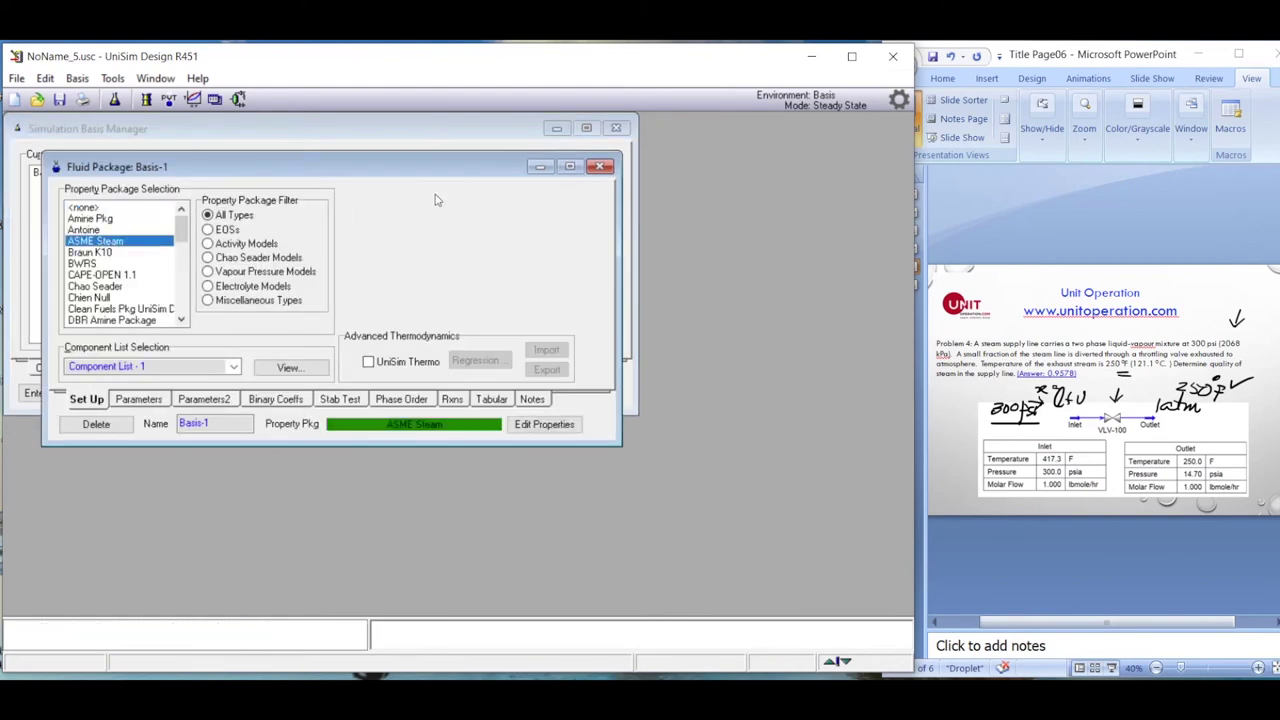
pyautogui.click(600, 166)
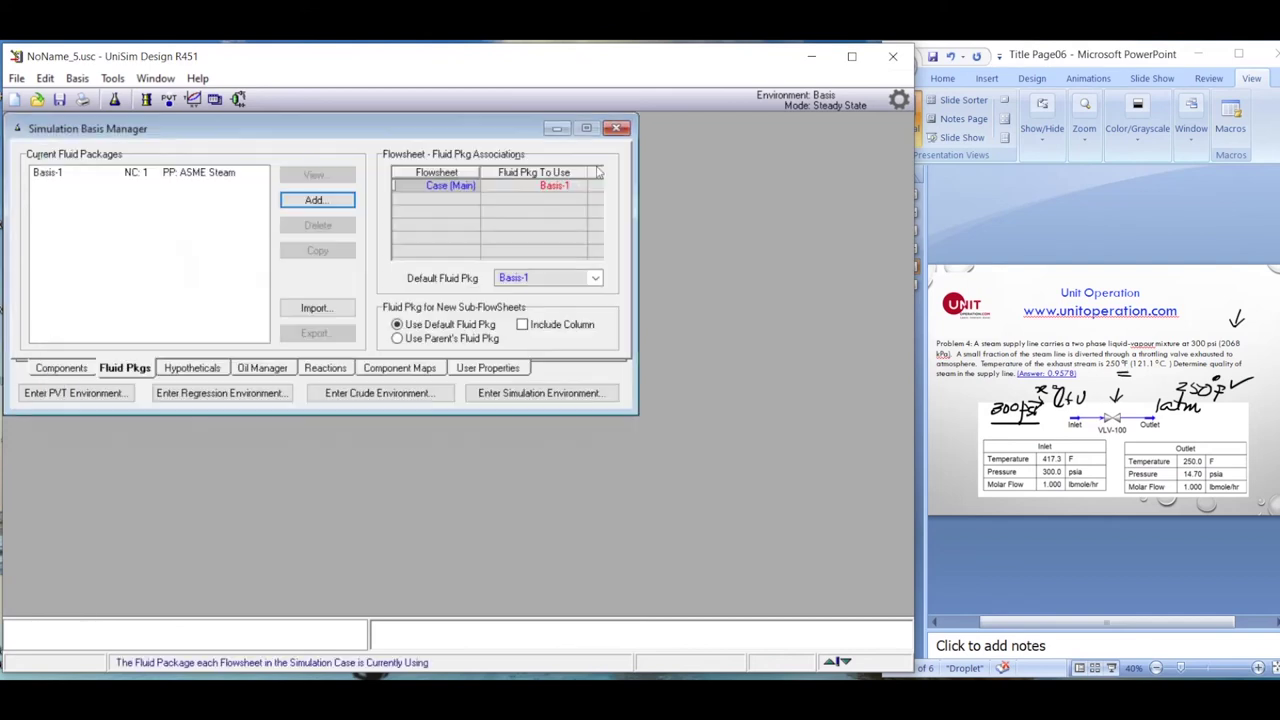
pyautogui.click(555, 395)
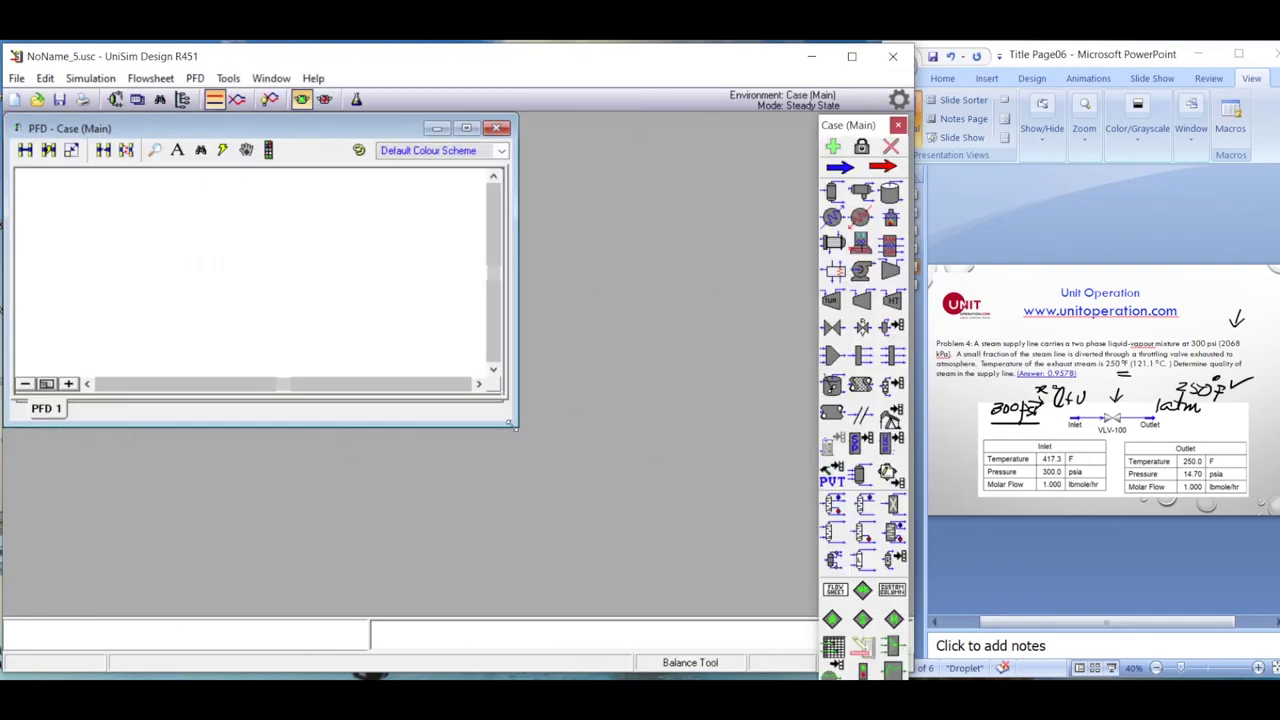
# - Enlarge the flowsheet, place a valve on it and connect the valve to new streams named Inlet and Outlet
pyautogui.moveTo(519, 427); pyautogui.dragTo(790, 612)
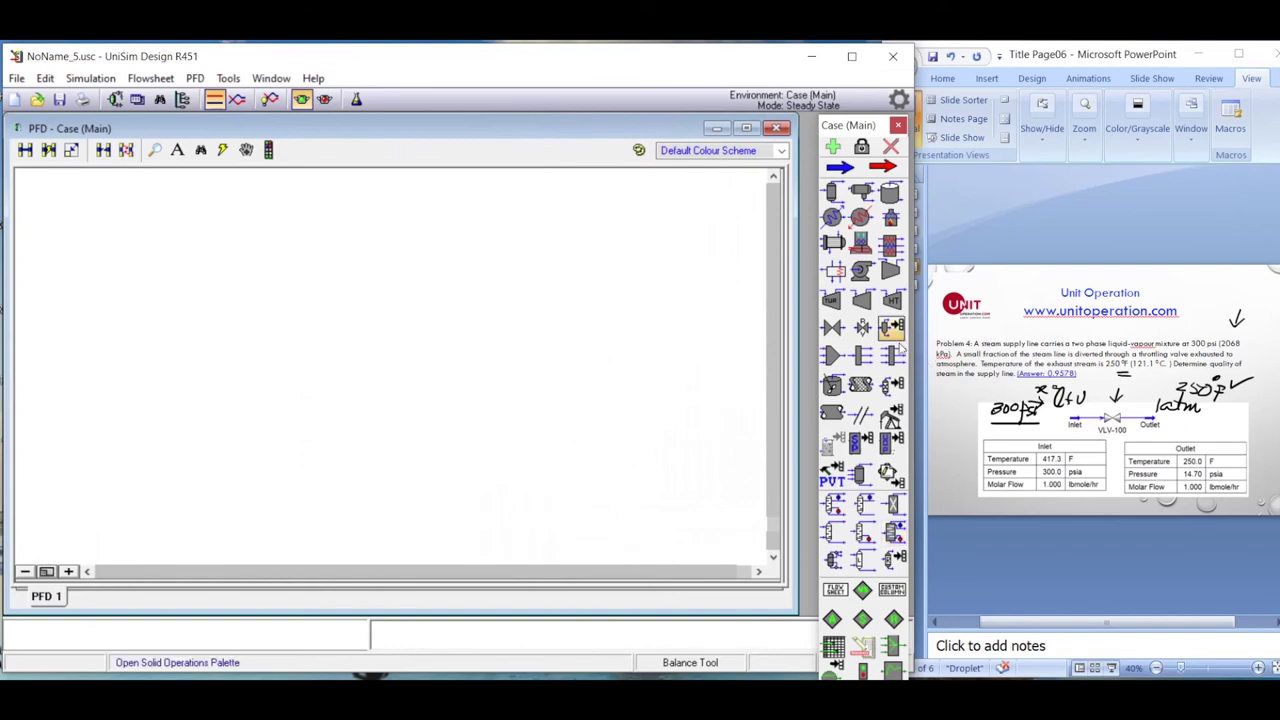
pyautogui.click(826, 330)
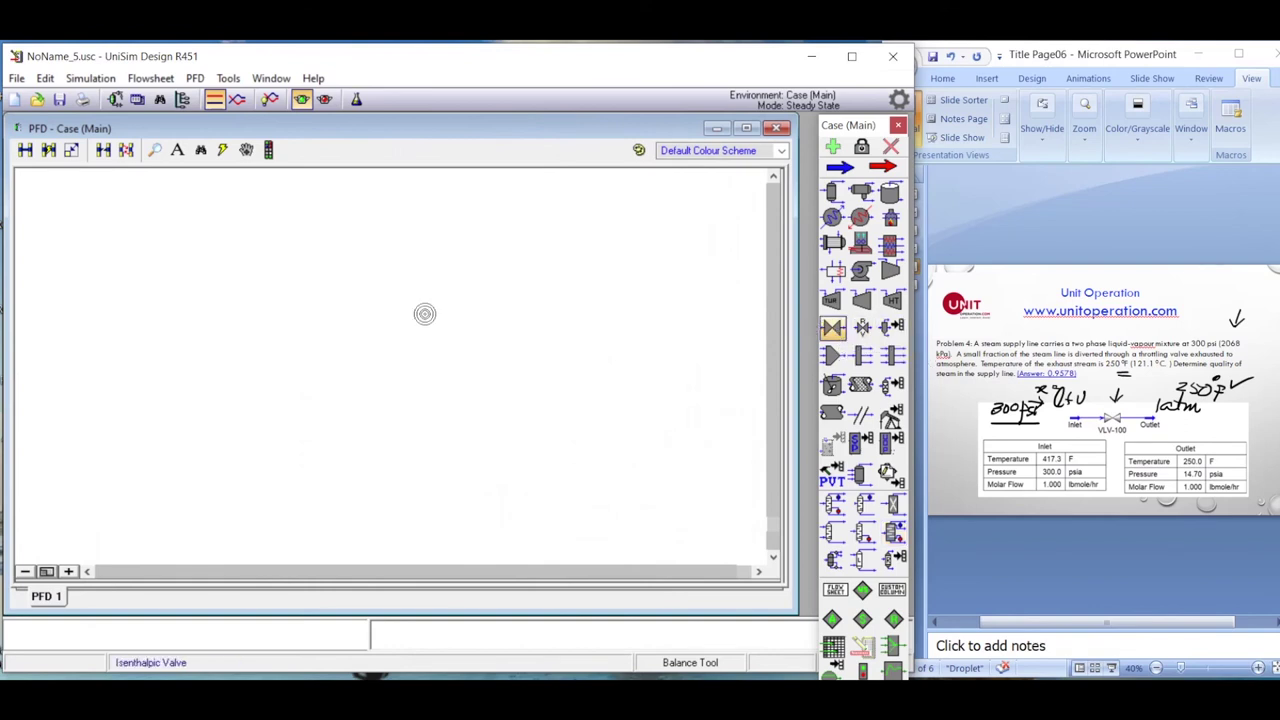
pyautogui.click(285, 343)
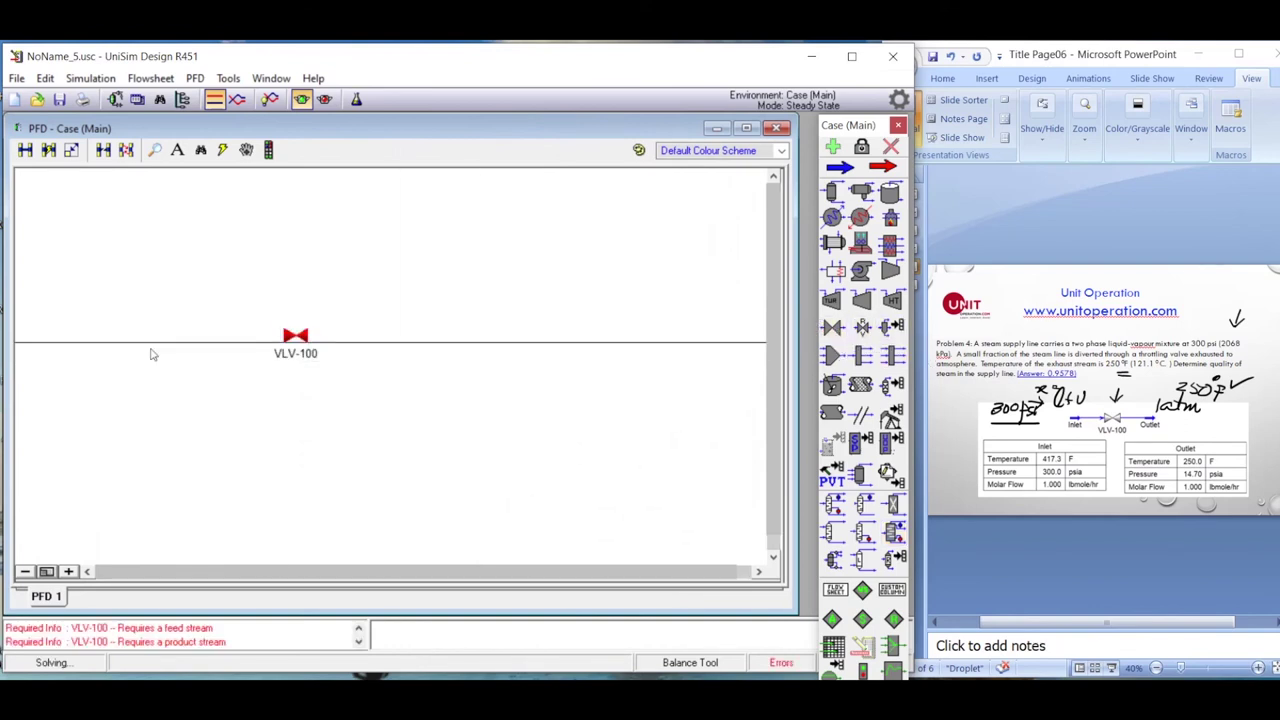
pyautogui.doubleClick(295, 337)
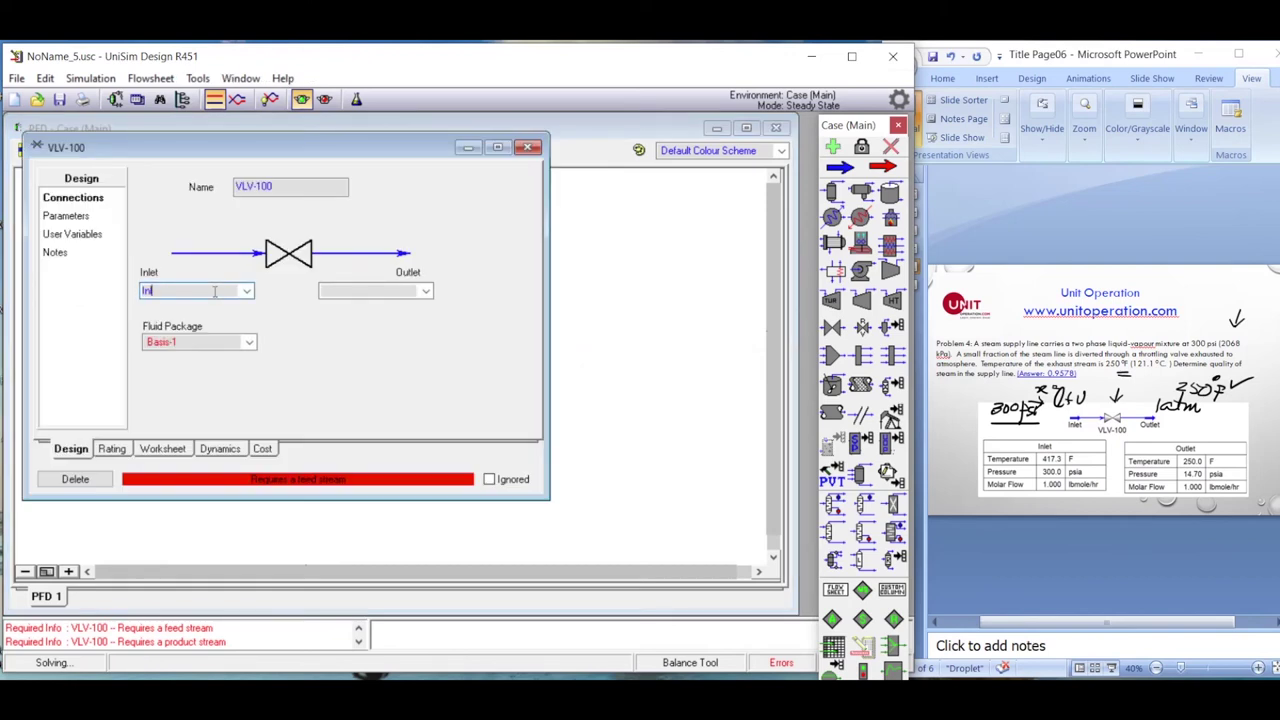
pyautogui.click(361, 289)
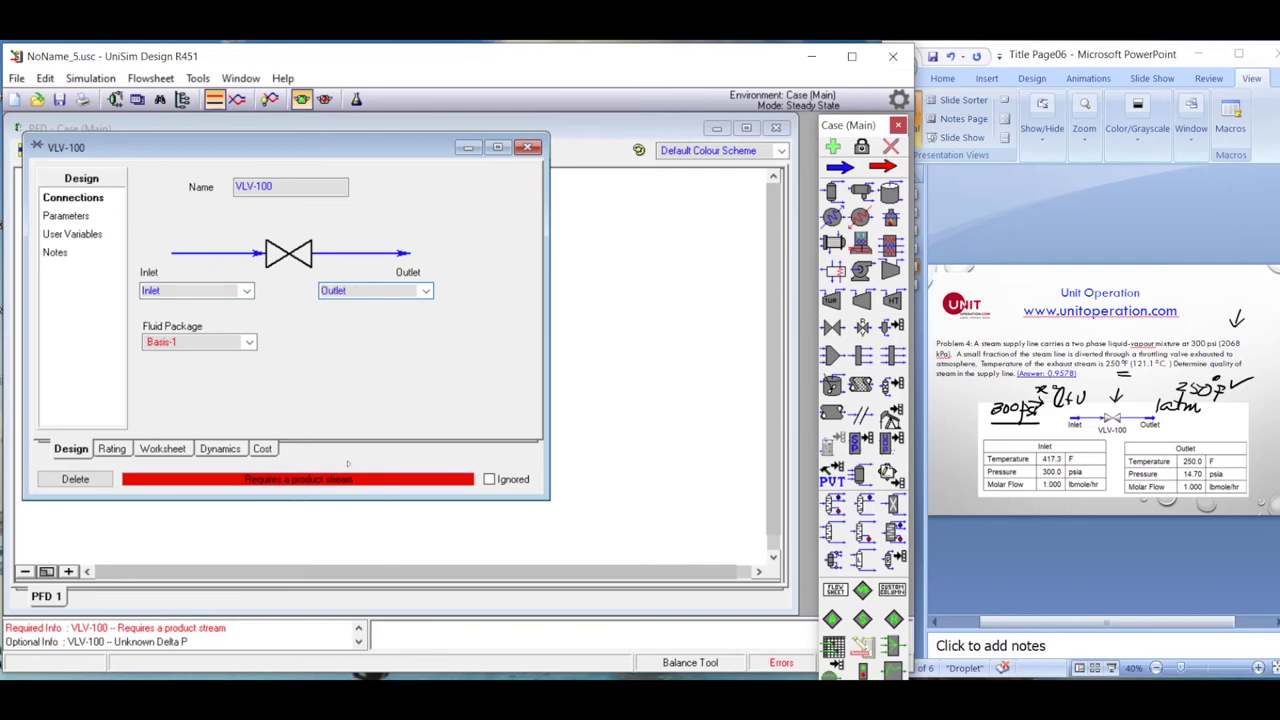
# - Show the valve's stream conditions and switch the session's unit set to Field
pyautogui.click(163, 449)
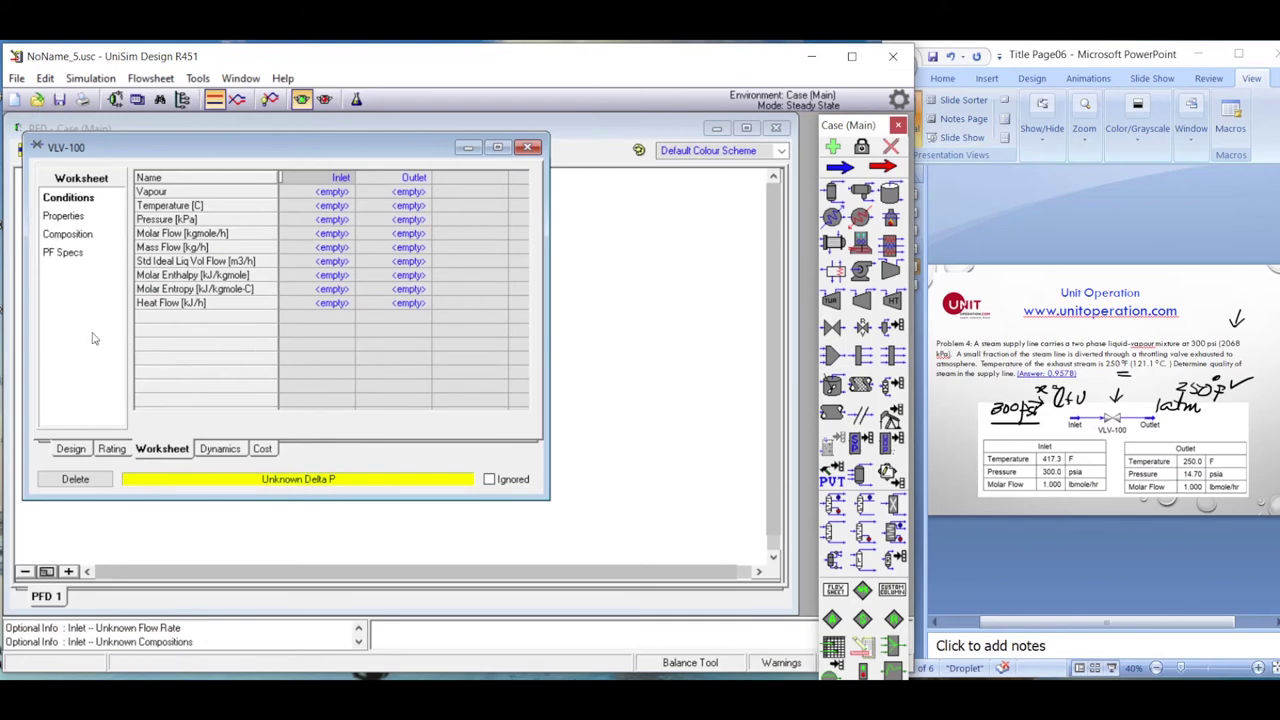
pyautogui.click(197, 78)
pyautogui.click(245, 614)
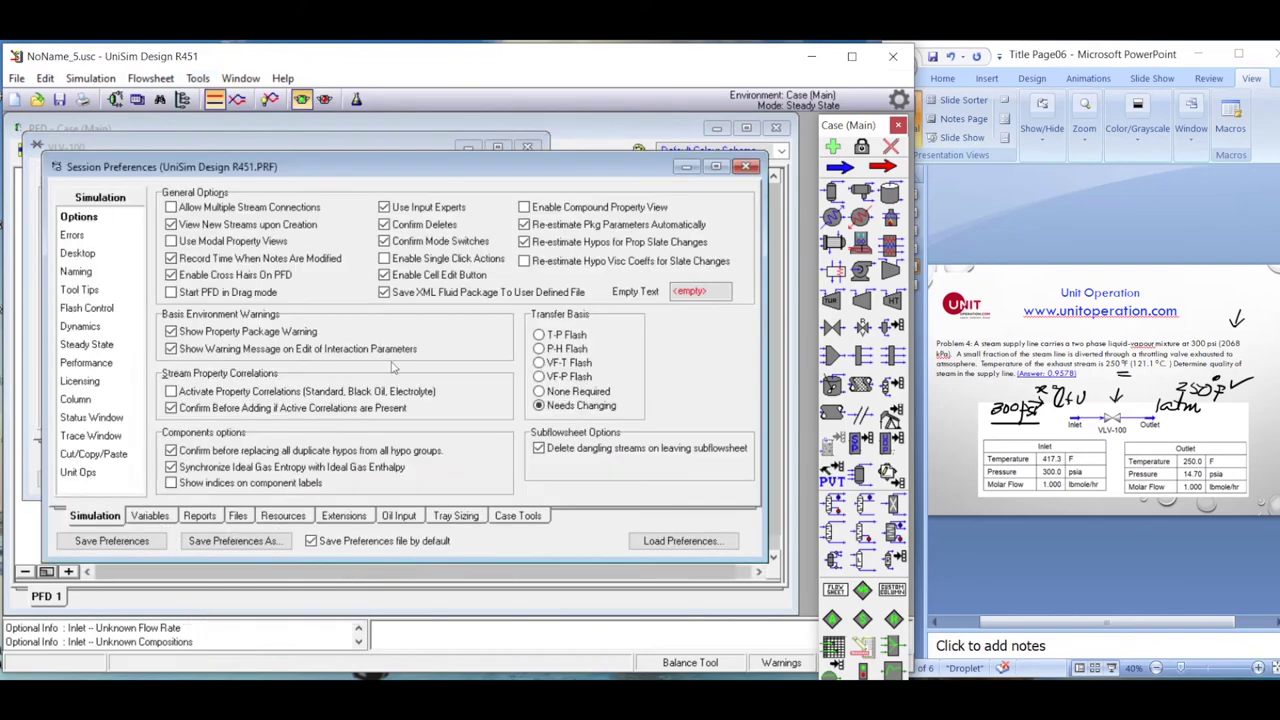
pyautogui.click(150, 515)
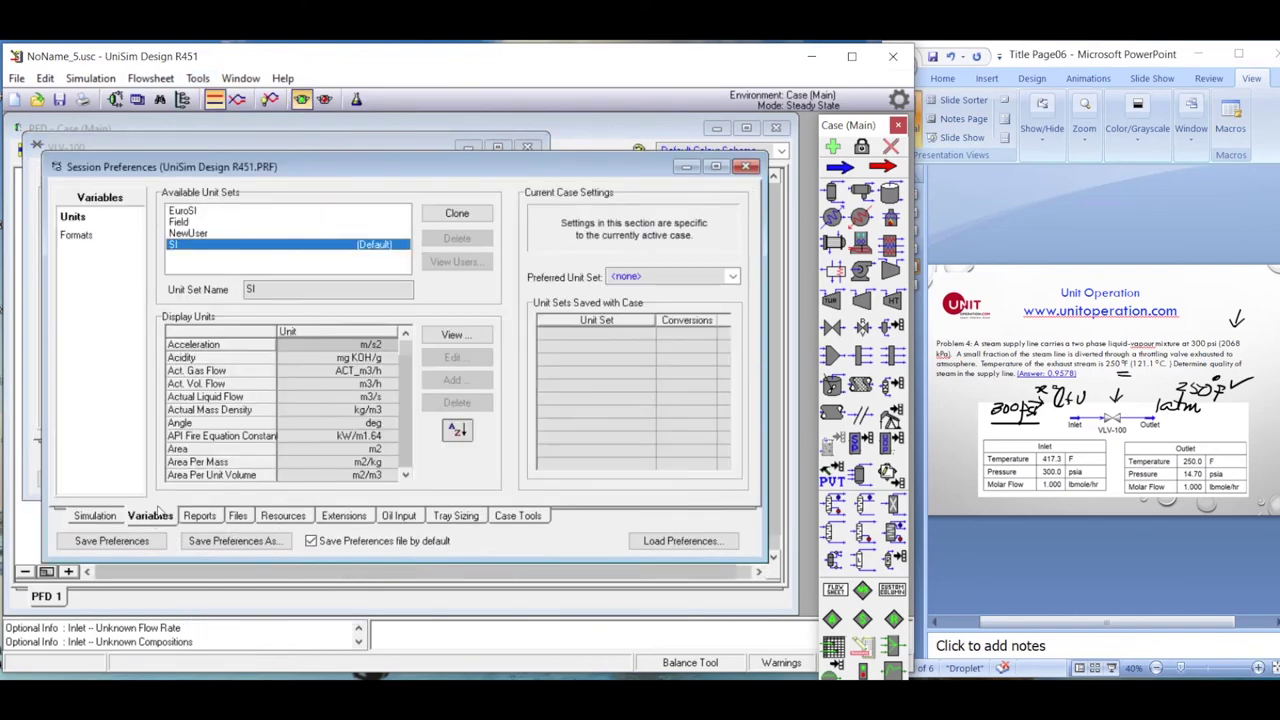
pyautogui.click(180, 222)
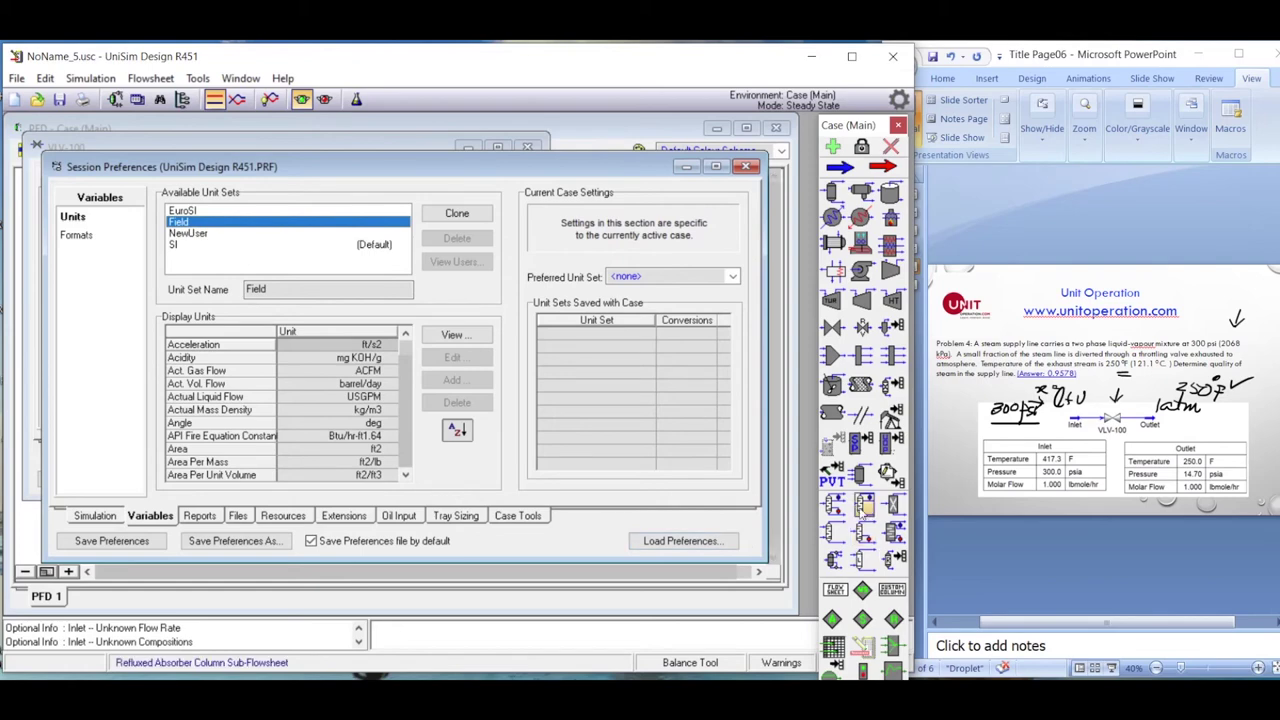
pyautogui.click(747, 166)
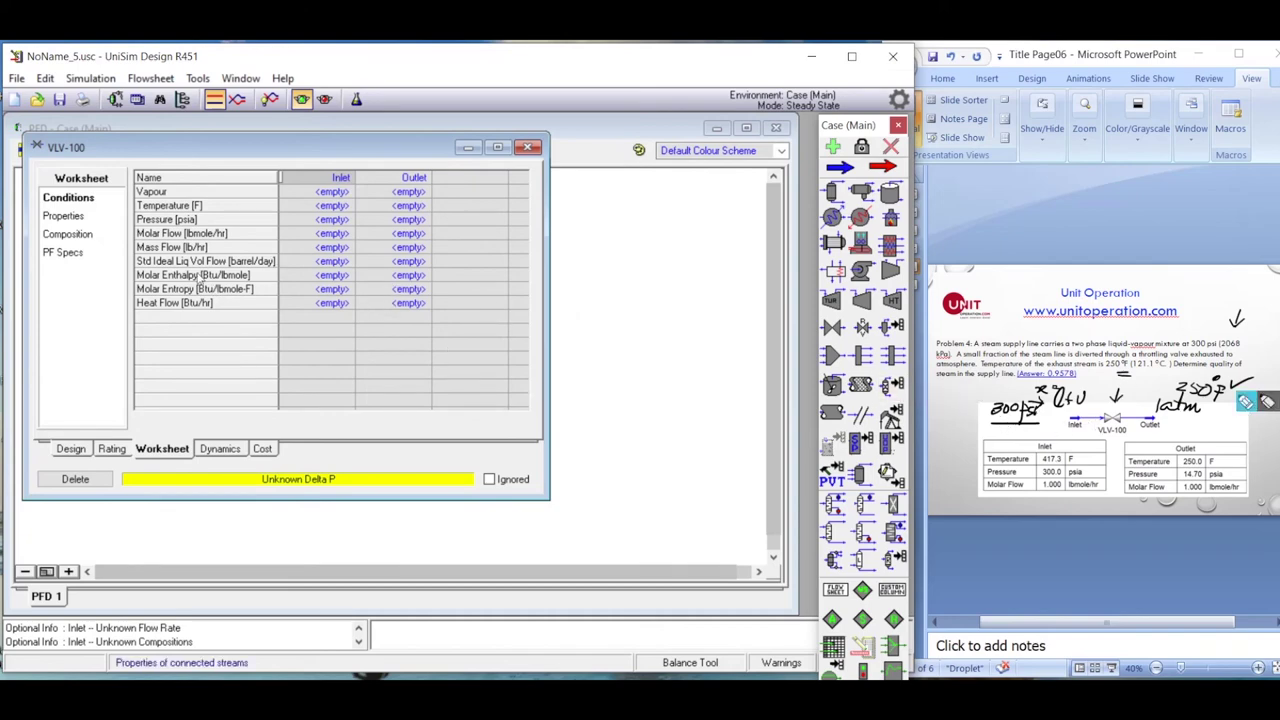
# - Set the Inlet stream's H2O composition to 1 in the valve's worksheet
pyautogui.click(338, 220)
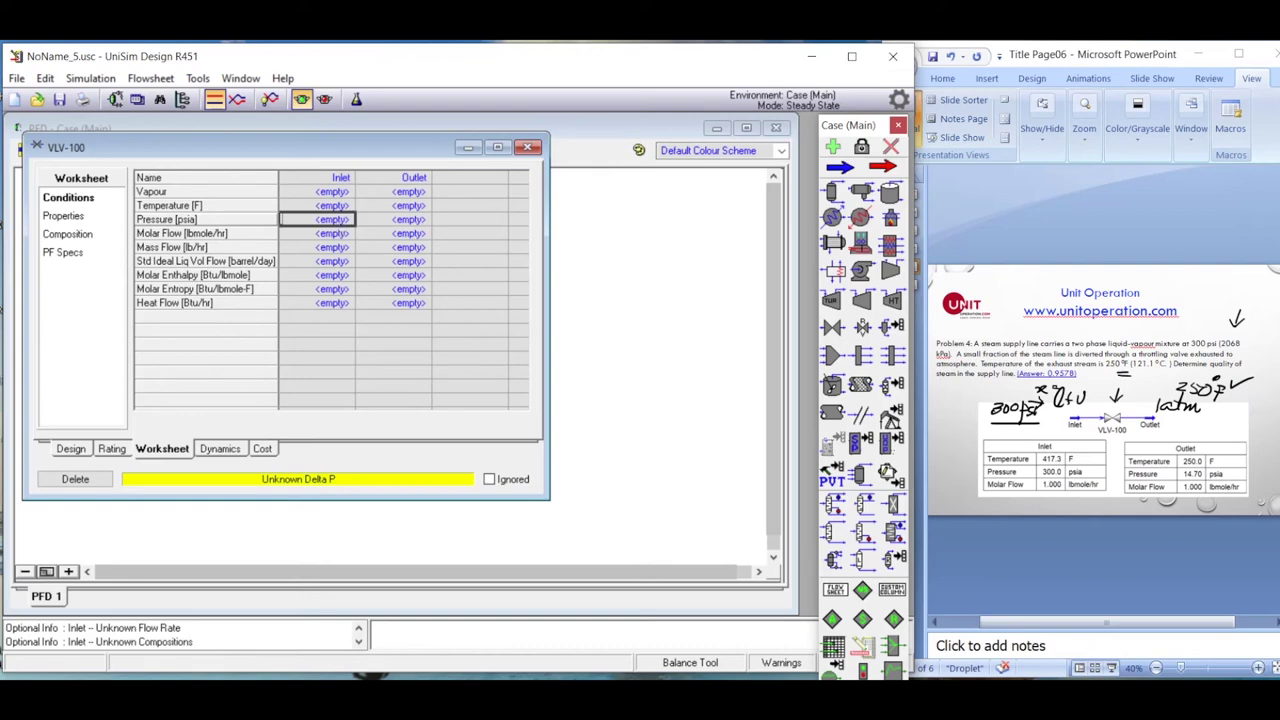
pyautogui.click(62, 234)
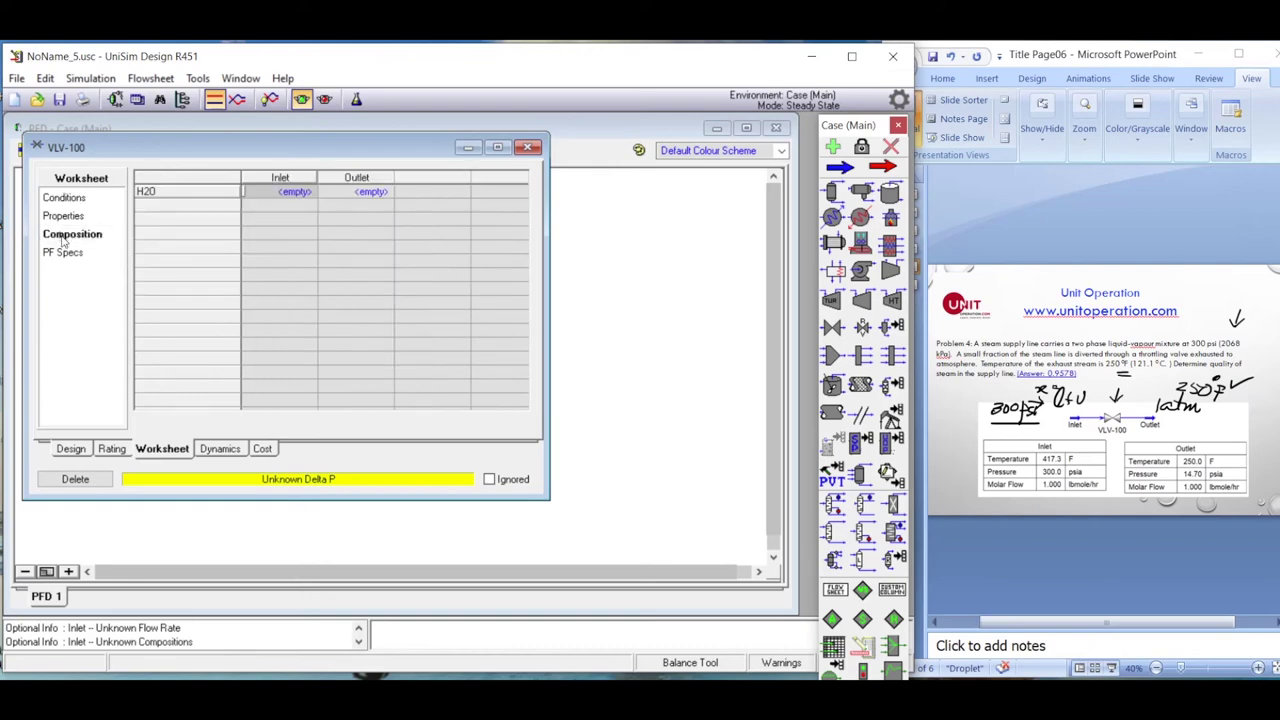
pyautogui.click(298, 193)
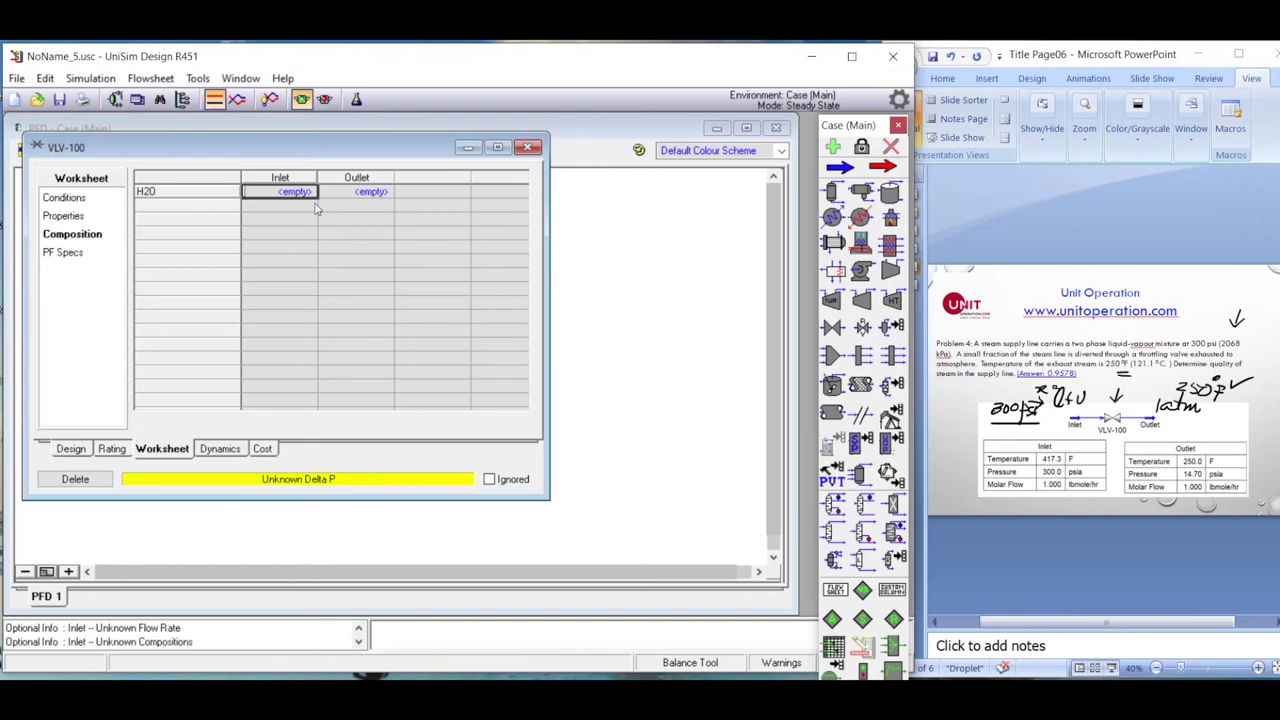
pyautogui.write('1')
pyautogui.press('Return')
pyautogui.press('Return')
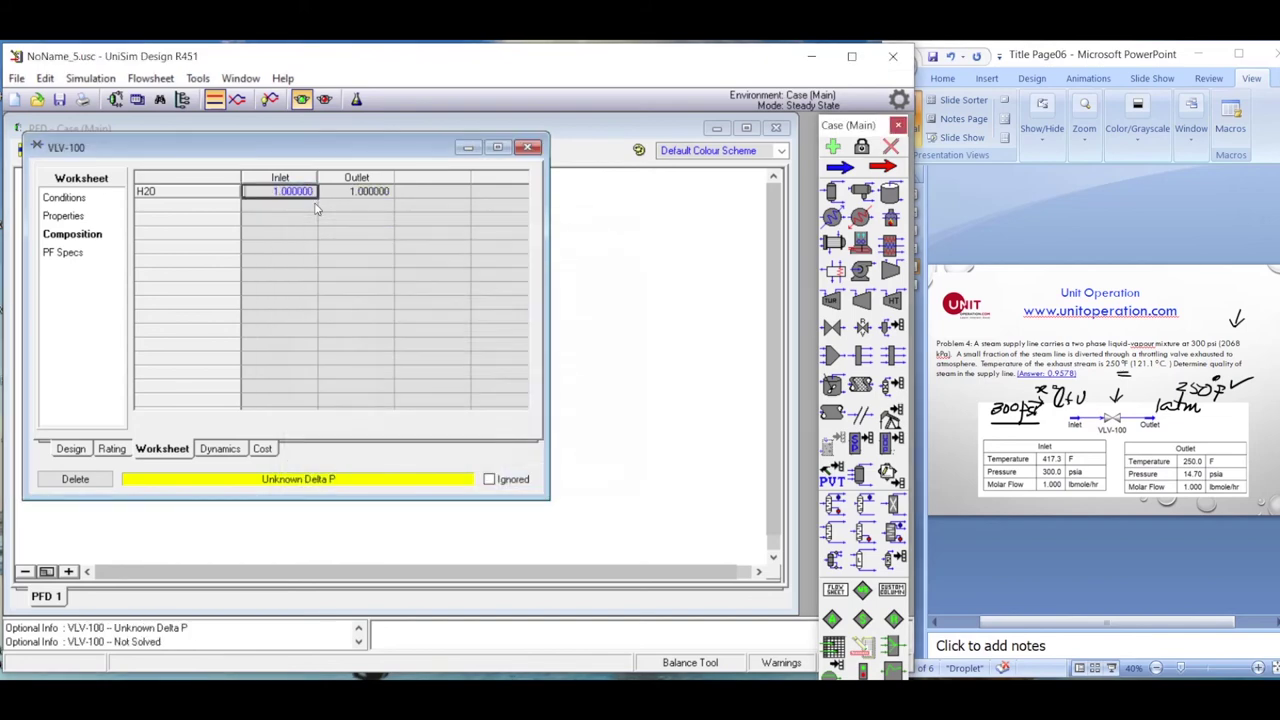
# - Set the Inlet stream's pressure to 300 psia and its molar flow to 1 lbmole/hr
pyautogui.click(65, 198)
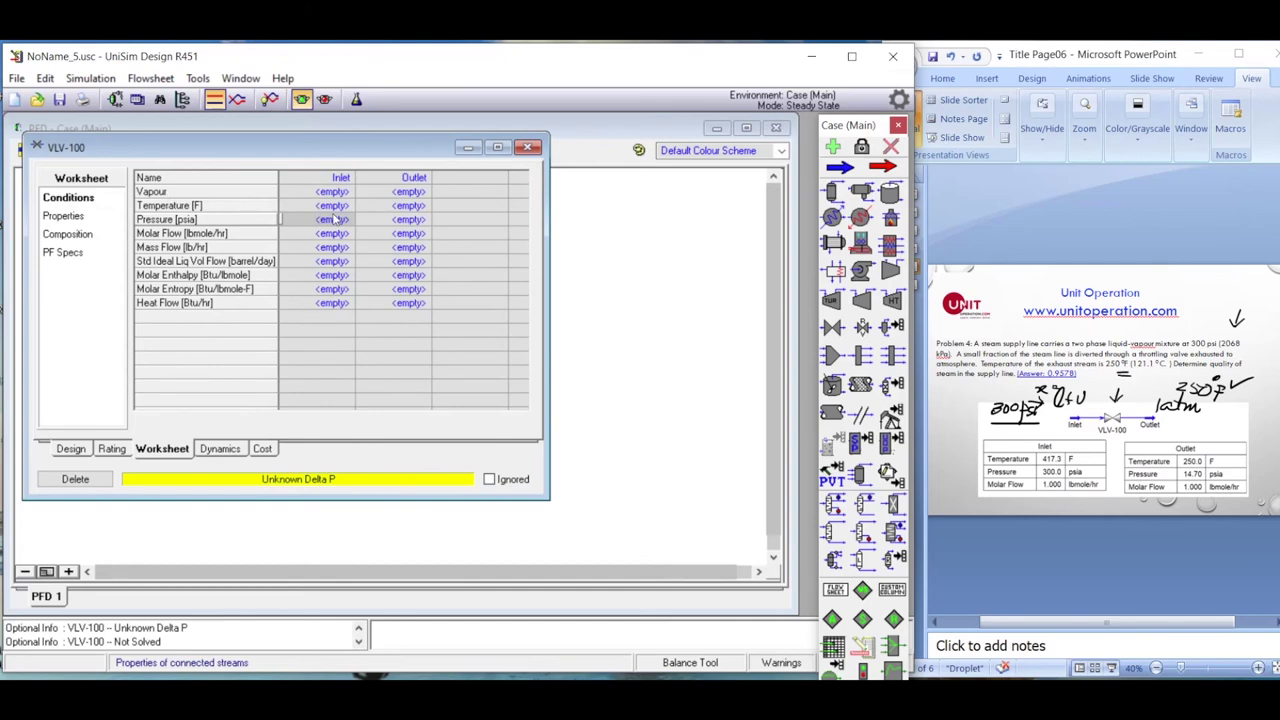
pyautogui.click(336, 220)
pyautogui.write('300')
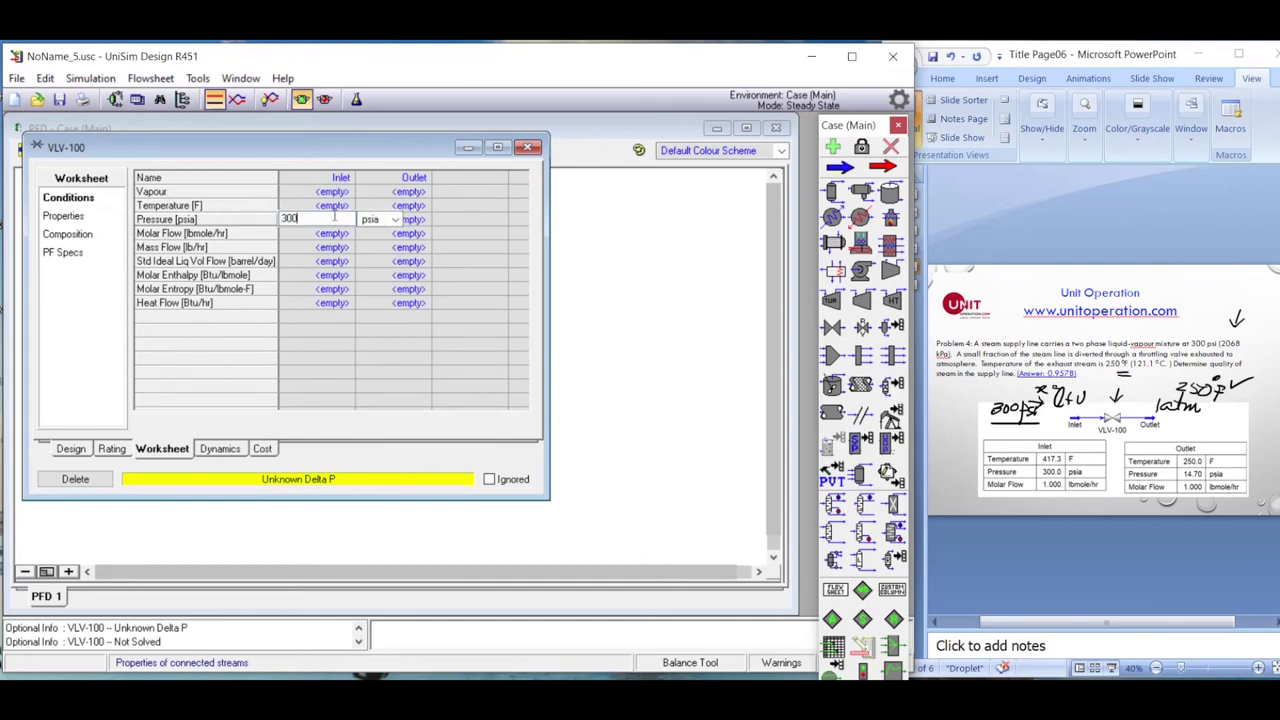
pyautogui.press('Return')
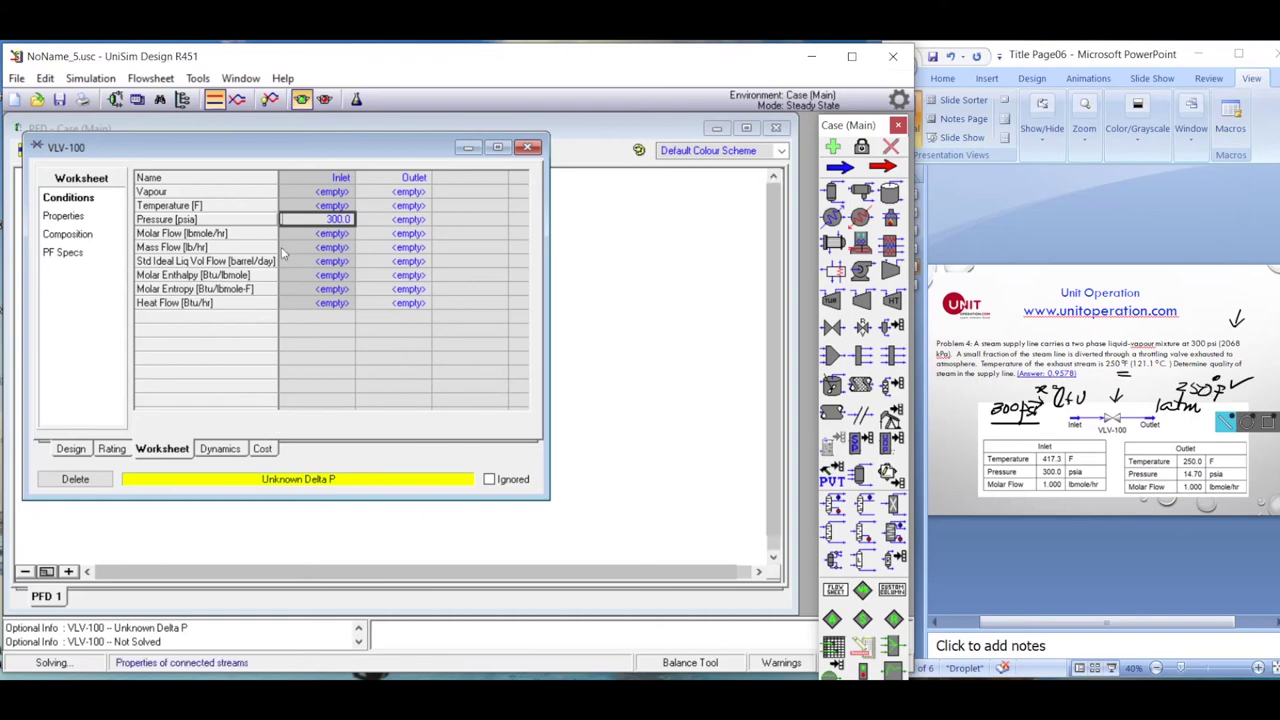
pyautogui.click(329, 236)
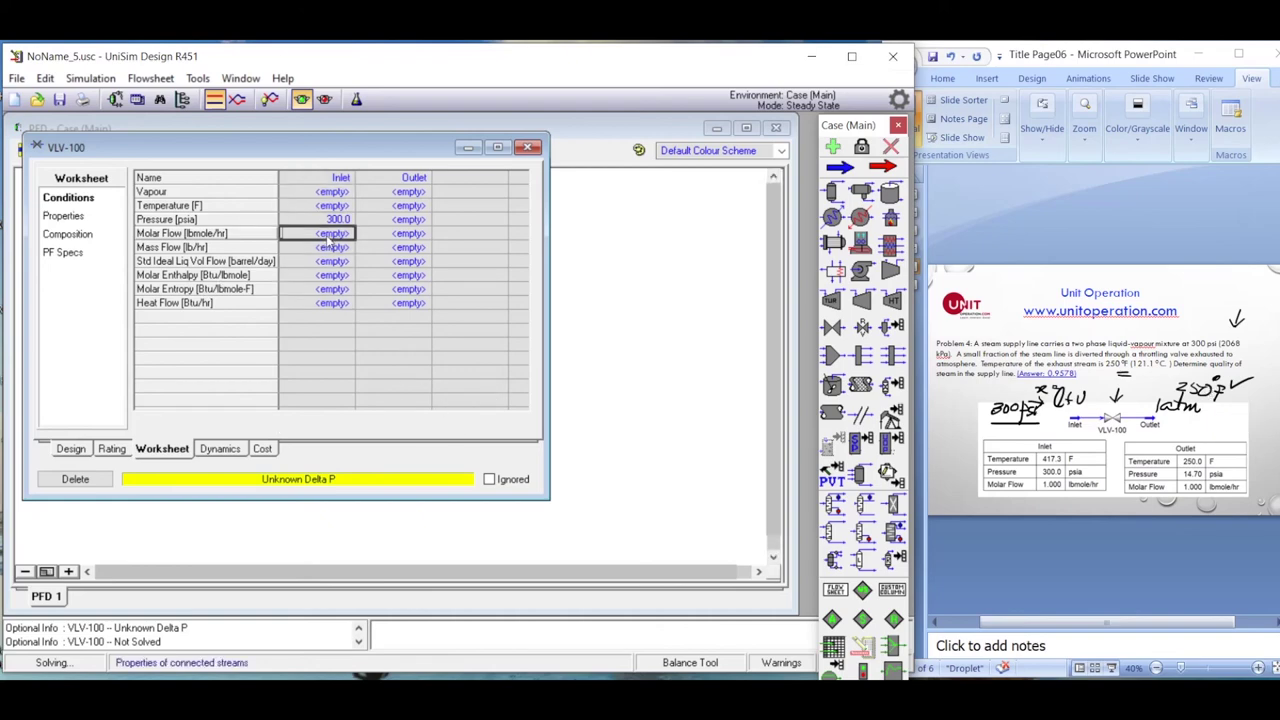
pyautogui.write('1')
pyautogui.press('Return')
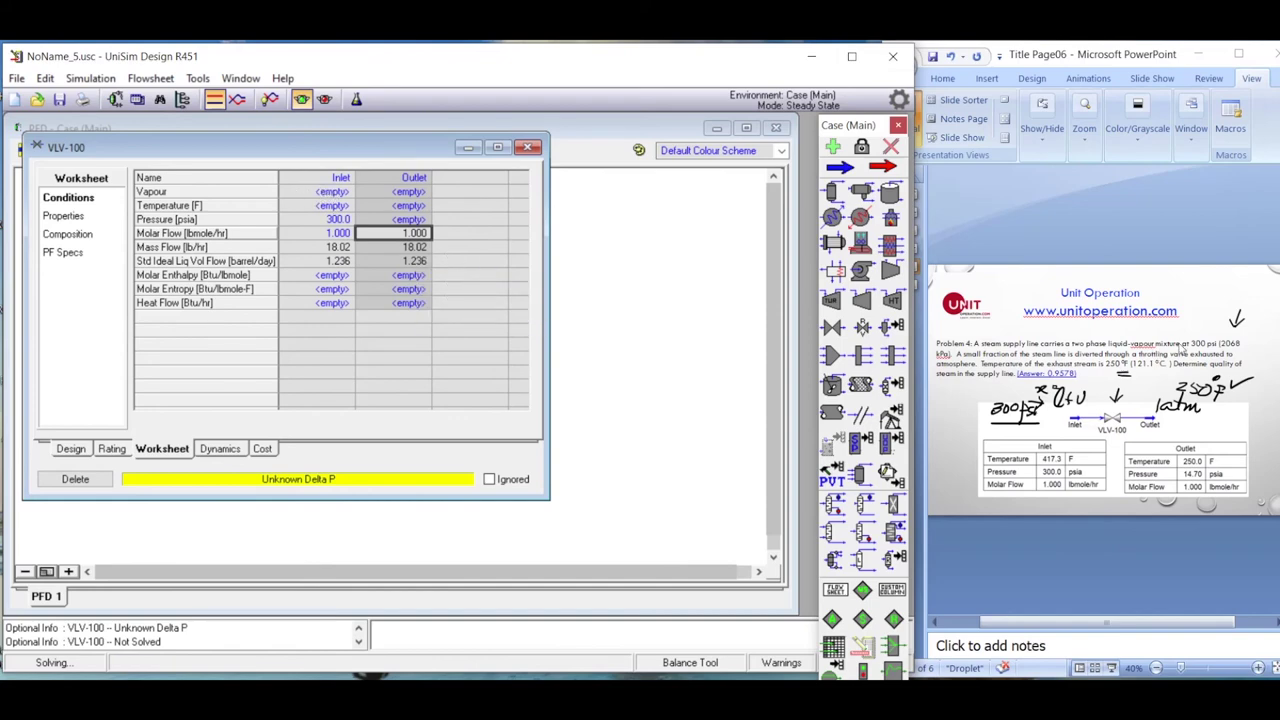
# - Set the Outlet stream's pressure to 14.7 psia and its temperature to 250 F
pyautogui.click(421, 220)
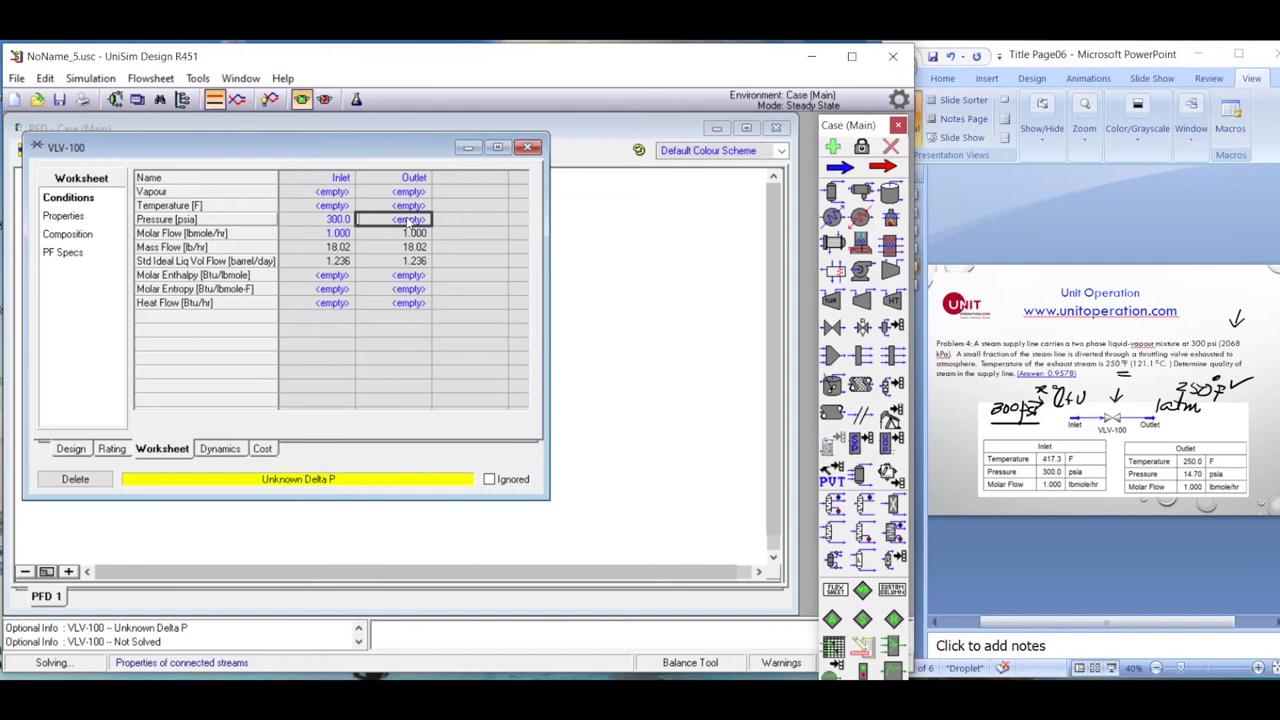
pyautogui.write('14')
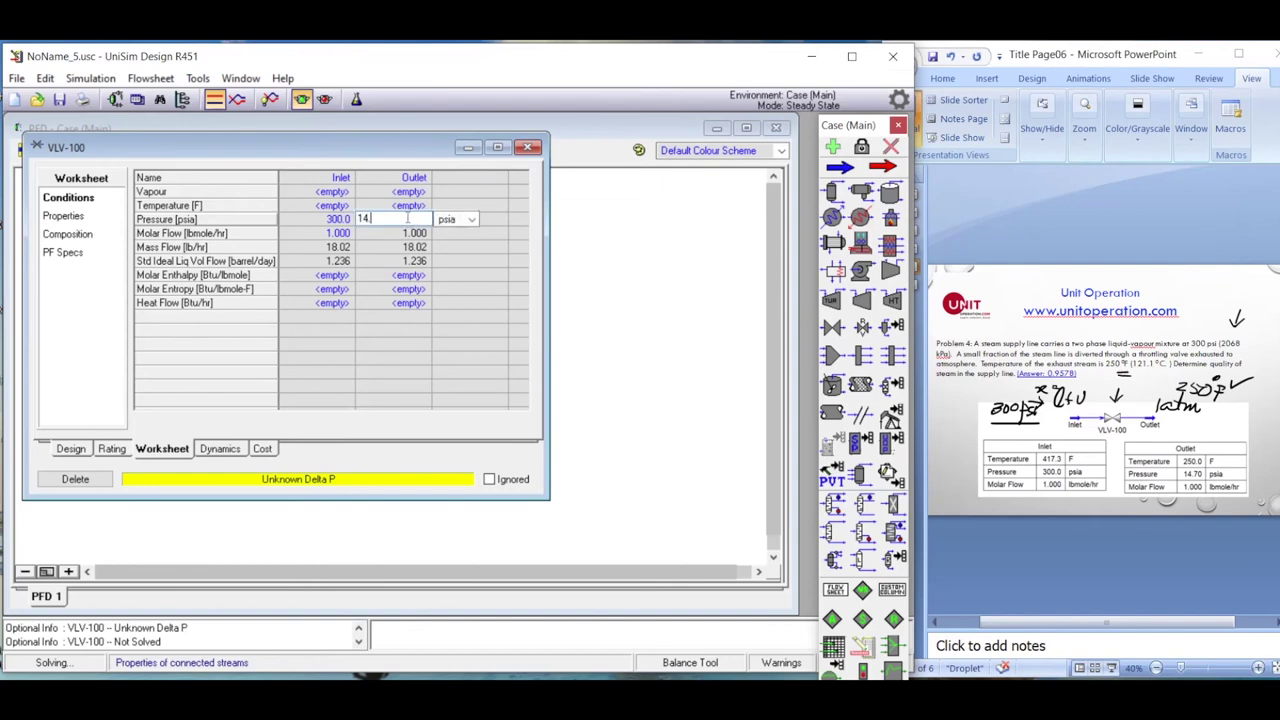
pyautogui.write('.7')
pyautogui.press('Return')
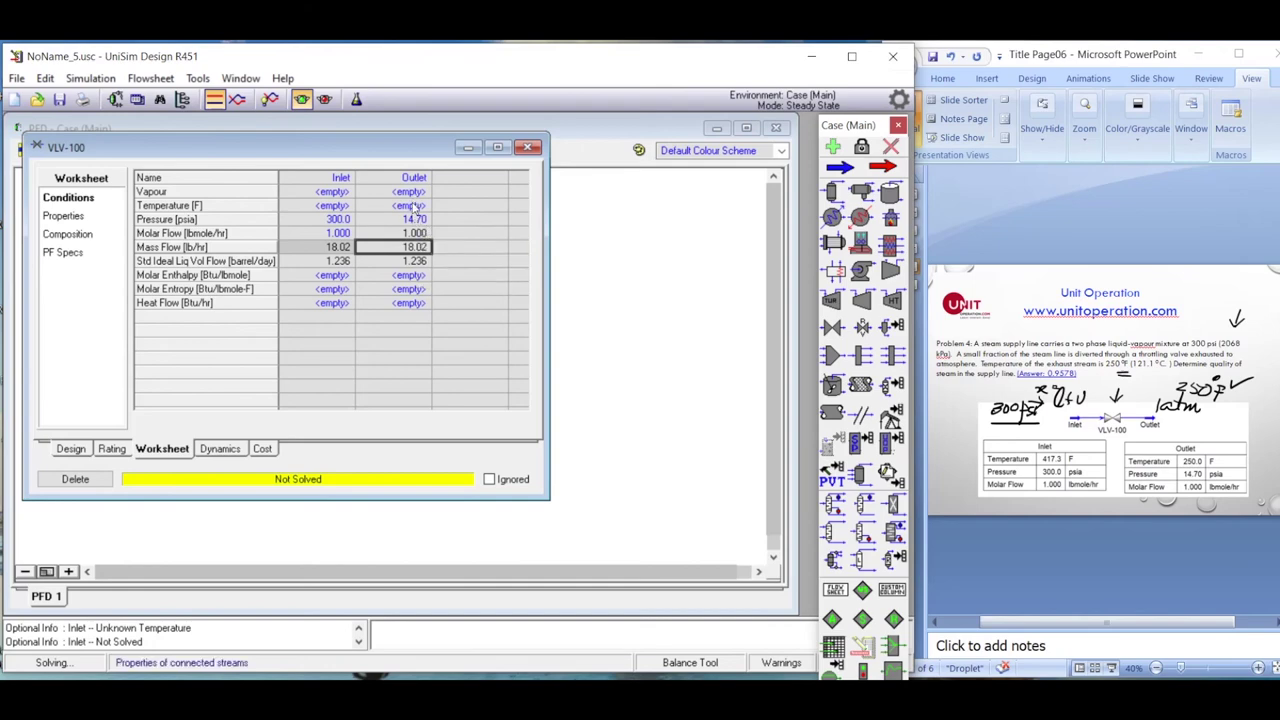
pyautogui.click(414, 205)
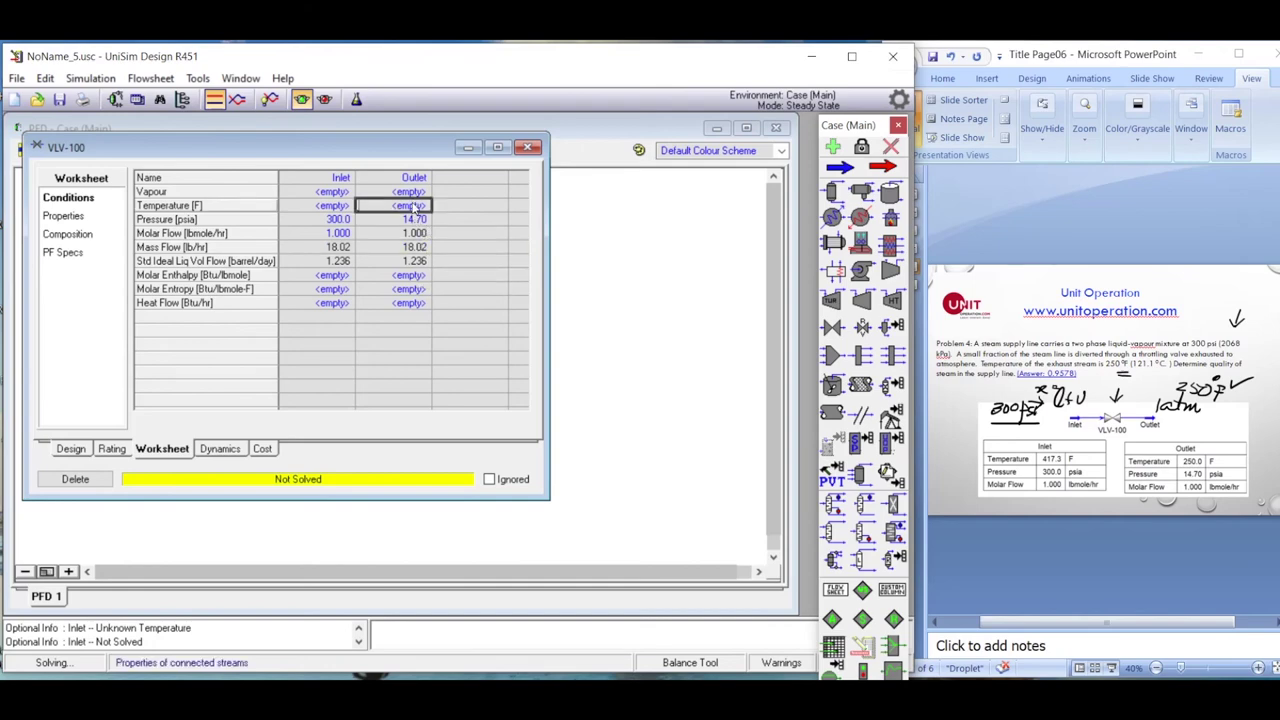
pyautogui.click(414, 205)
pyautogui.write('250')
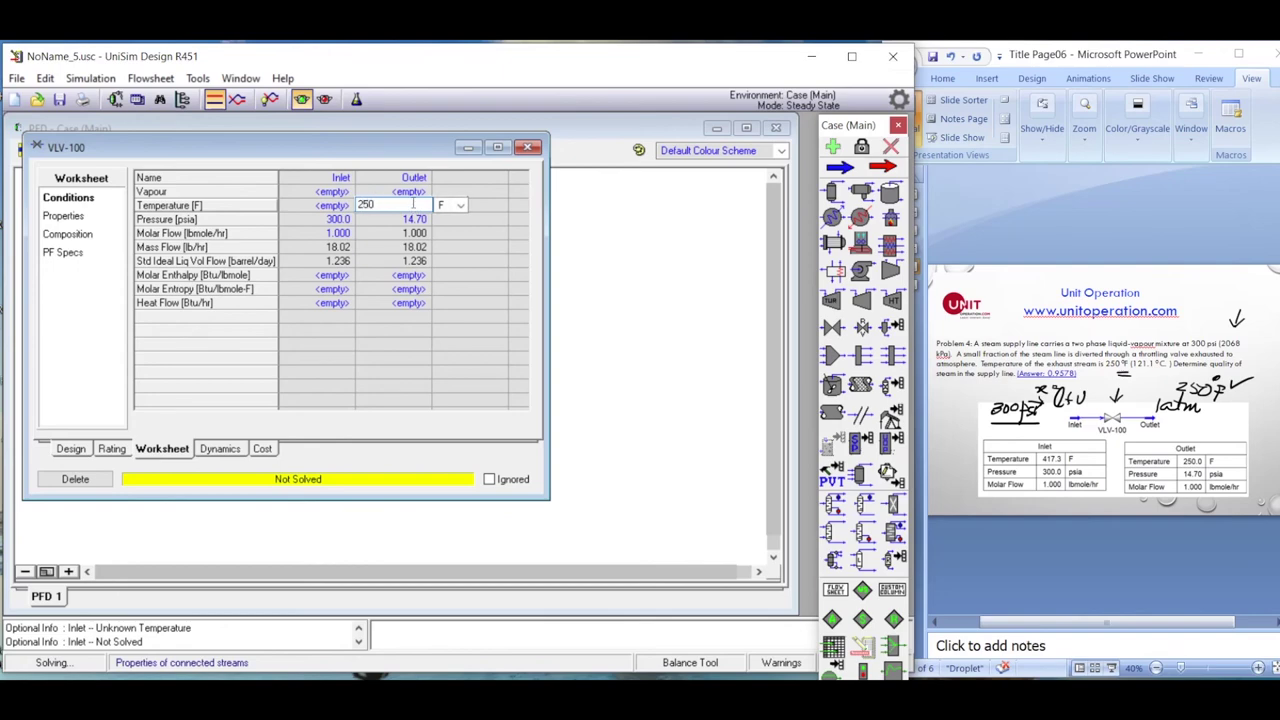
pyautogui.click(463, 302)
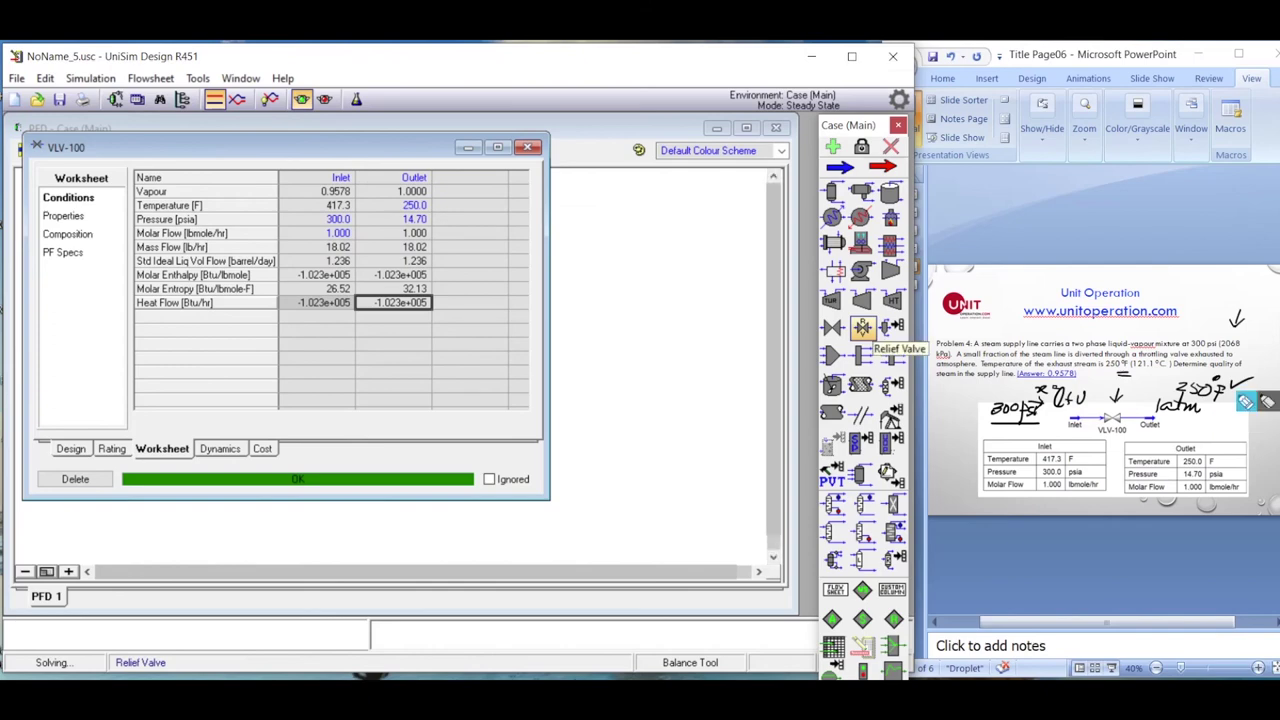
# - Mark the specified pressures and outlet temperature with pen arrows, and circle the Inlet vapour fraction with the label "x="
pyautogui.click(1245, 404)
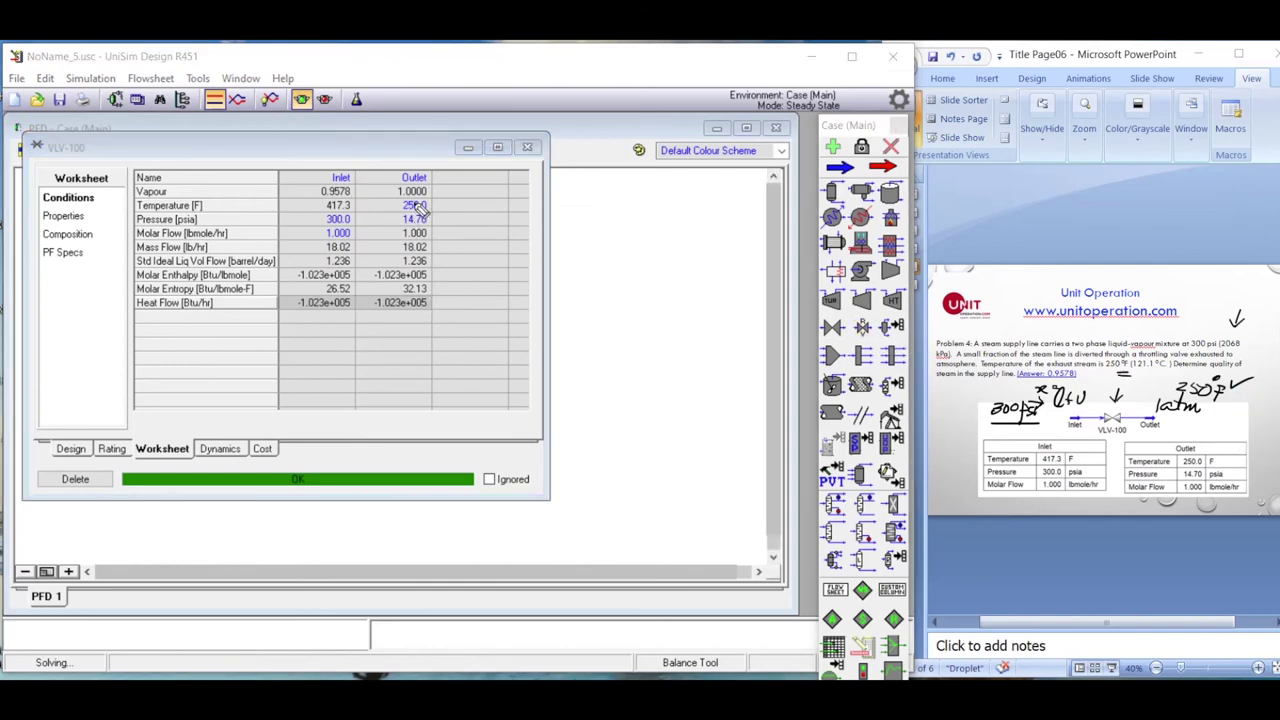
pyautogui.moveTo(300, 226); pyautogui.dragTo(316, 224)
pyautogui.moveTo(456, 218); pyautogui.dragTo(438, 220)
pyautogui.moveTo(468, 195)
pyautogui.mouseDown()
pyautogui.moveTo(431, 206)
pyautogui.moveTo(442, 211)
pyautogui.moveTo(431, 219)
pyautogui.mouseUp()
pyautogui.moveTo(441, 213); pyautogui.dragTo(442, 224)
pyautogui.moveTo(306, 188)
pyautogui.mouseDown()
pyautogui.moveTo(332, 207)
pyautogui.moveTo(367, 189)
pyautogui.moveTo(348, 168)
pyautogui.moveTo(313, 177)
pyautogui.moveTo(311, 198)
pyautogui.moveTo(290, 152)
pyautogui.mouseUp()
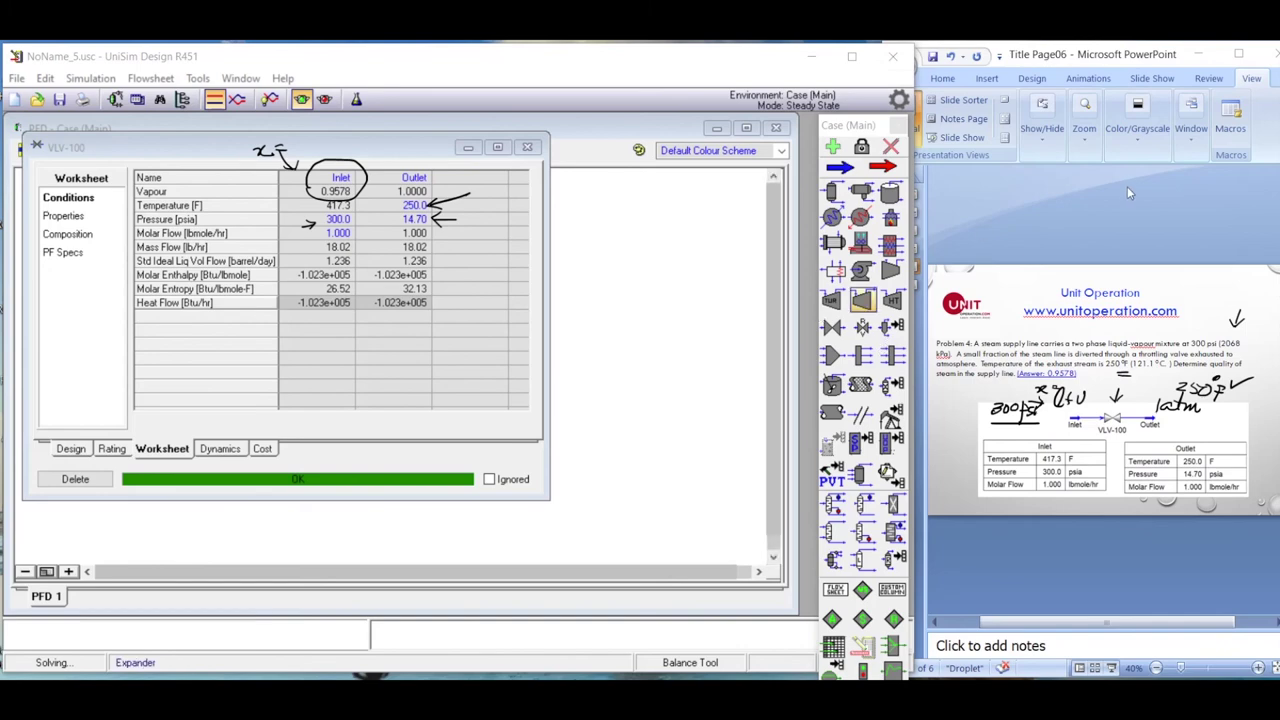
# - Switch to the PowerPoint presentation at full size, clear the pen marks and show Problem 4's Mollier diagram slide fitted to the window
pyautogui.click(1084, 188)
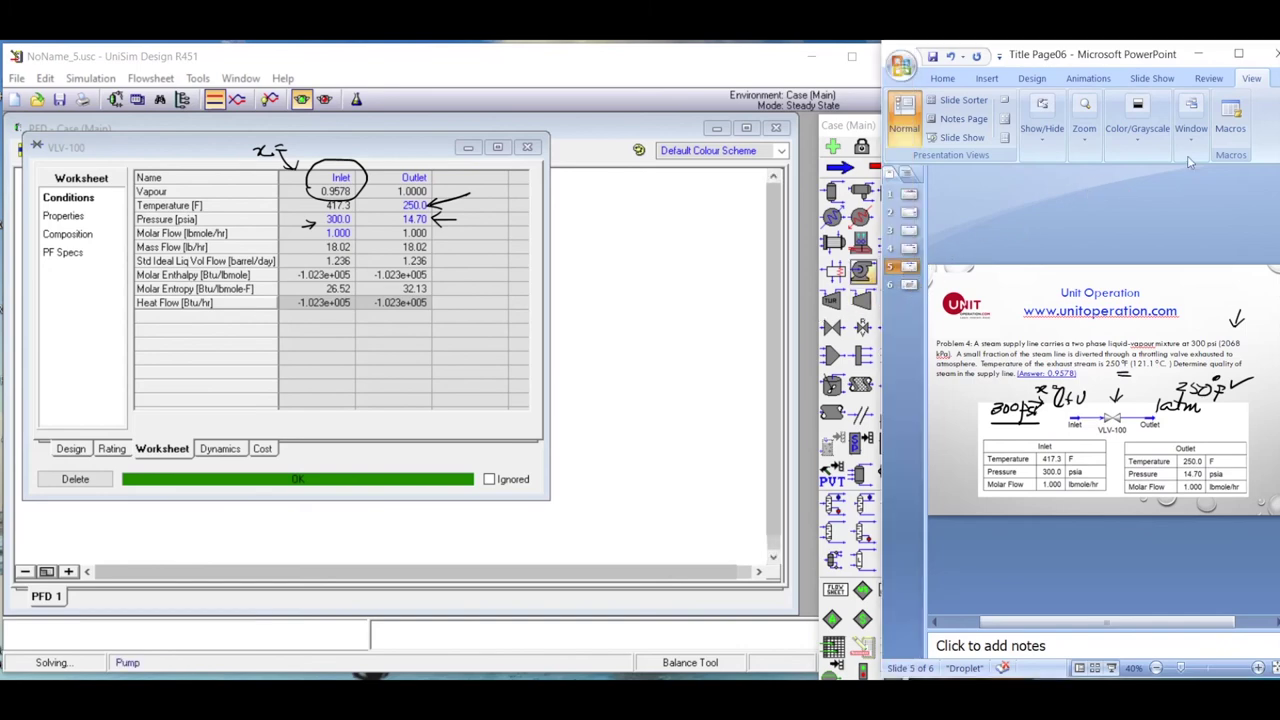
pyautogui.click(1238, 54)
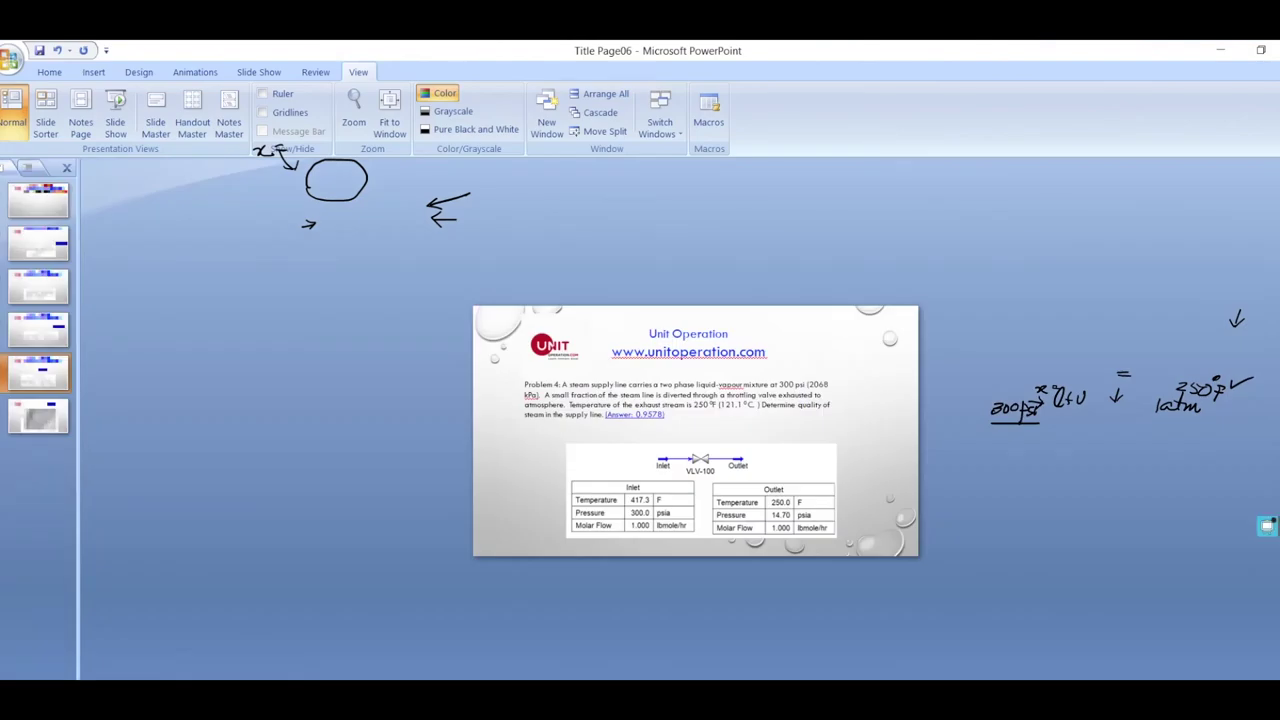
pyautogui.press('Escape')
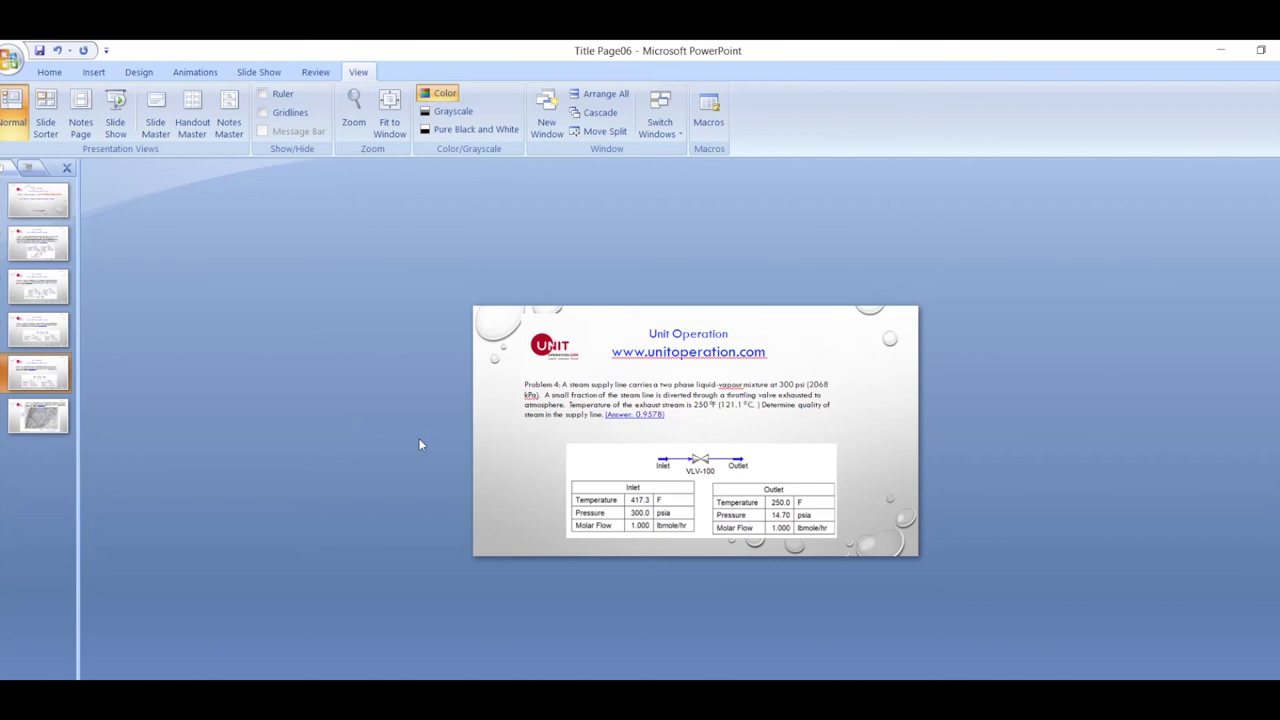
pyautogui.click(30, 420)
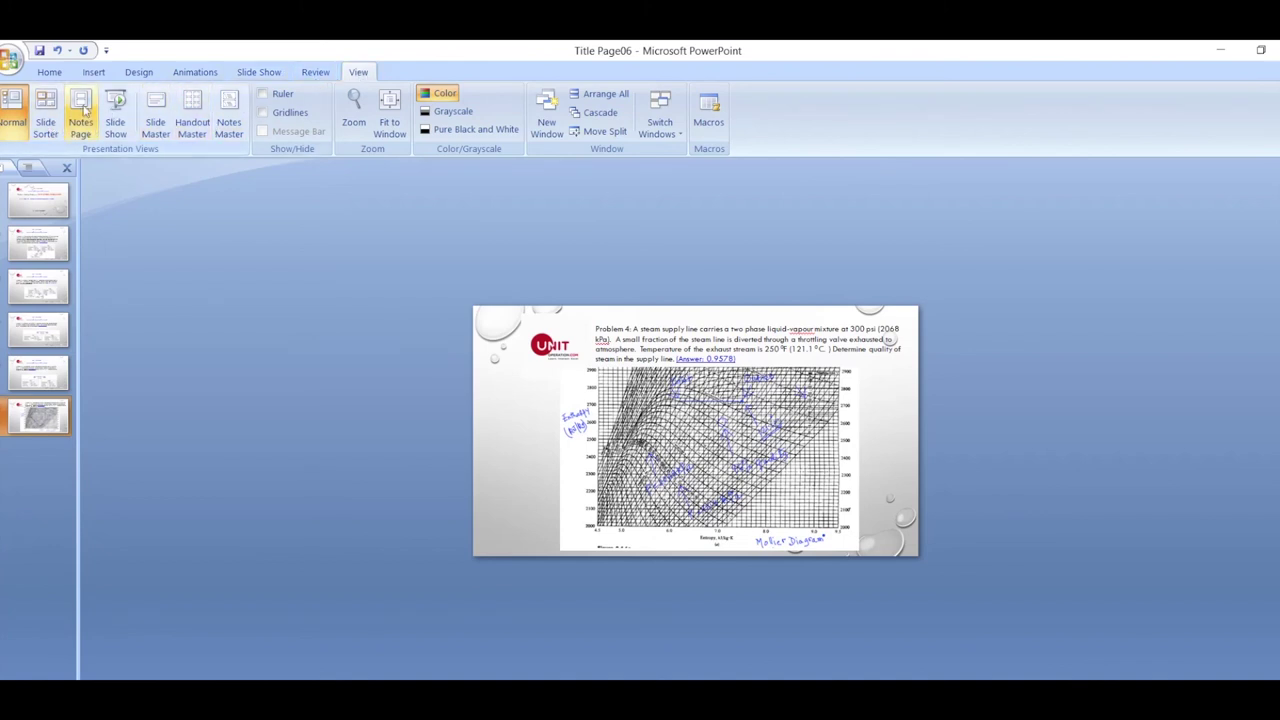
pyautogui.click(381, 127)
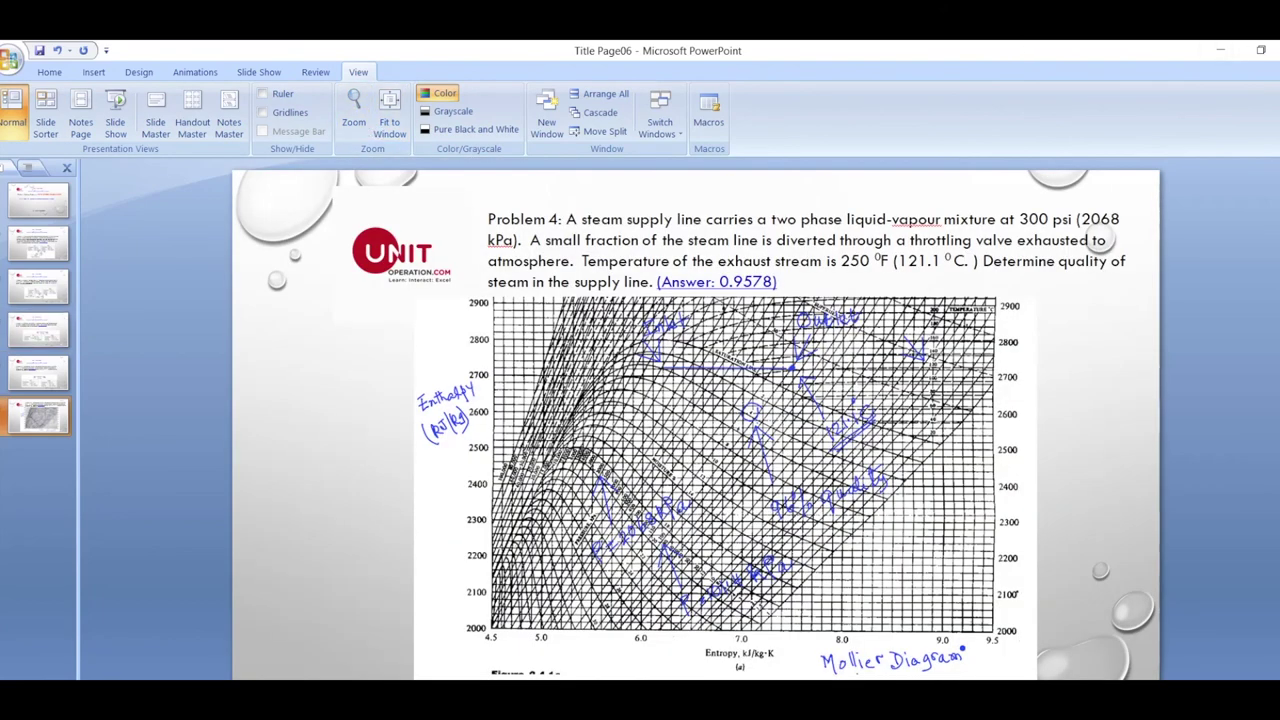